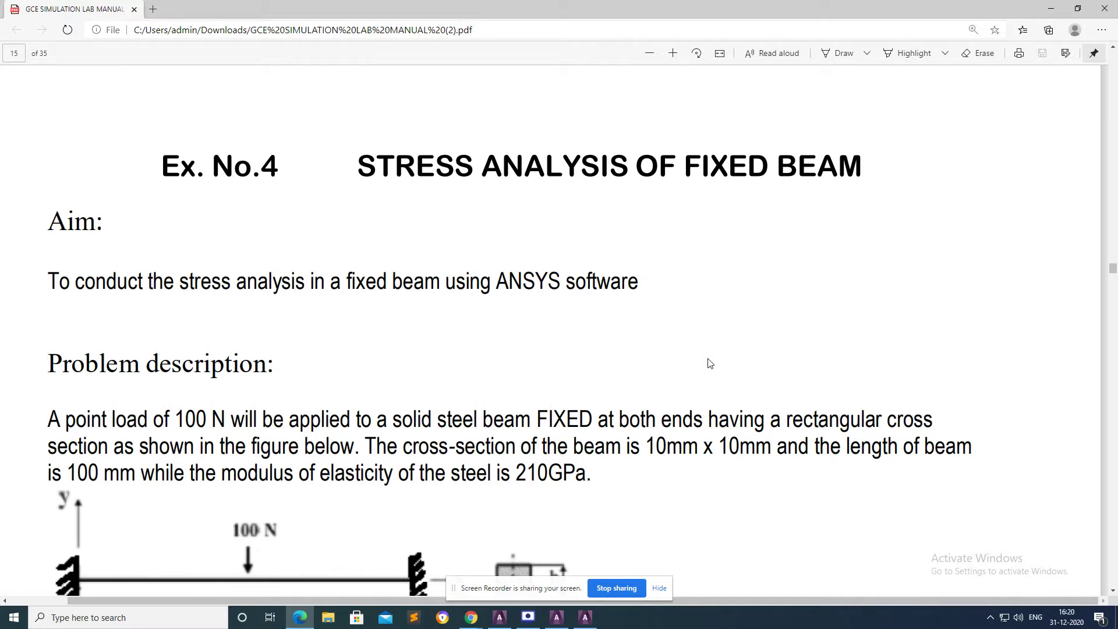
- Switch from the lab manual to the ANSYS Mechanical APDL session and set the GUI filtering preferences to Structural
scroll(542, 431, down, 3)
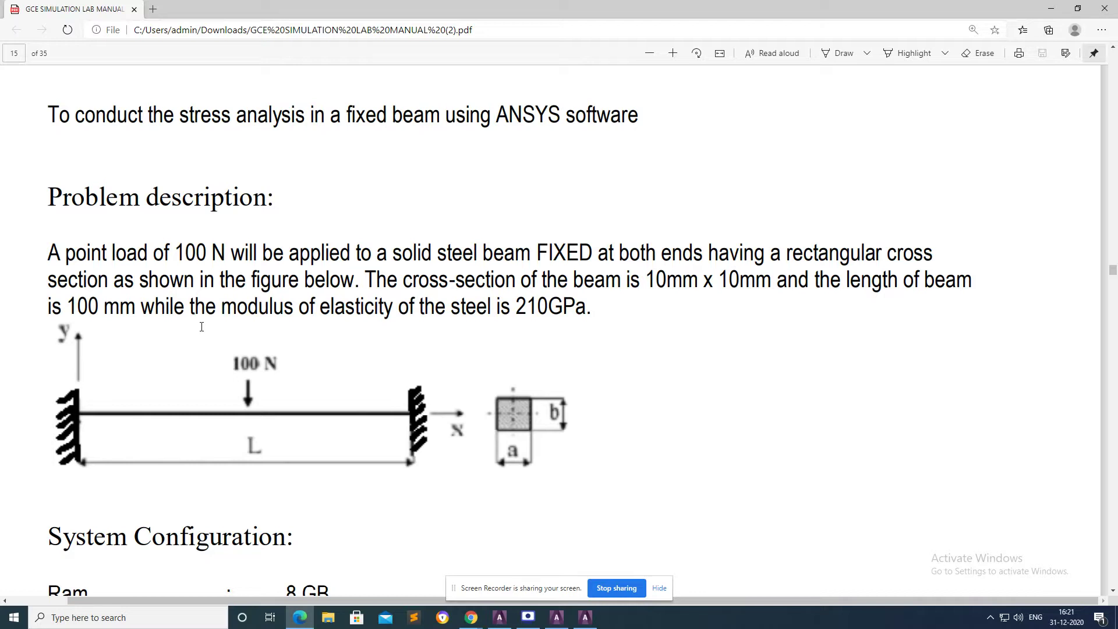
scroll(505, 328, down, 1)
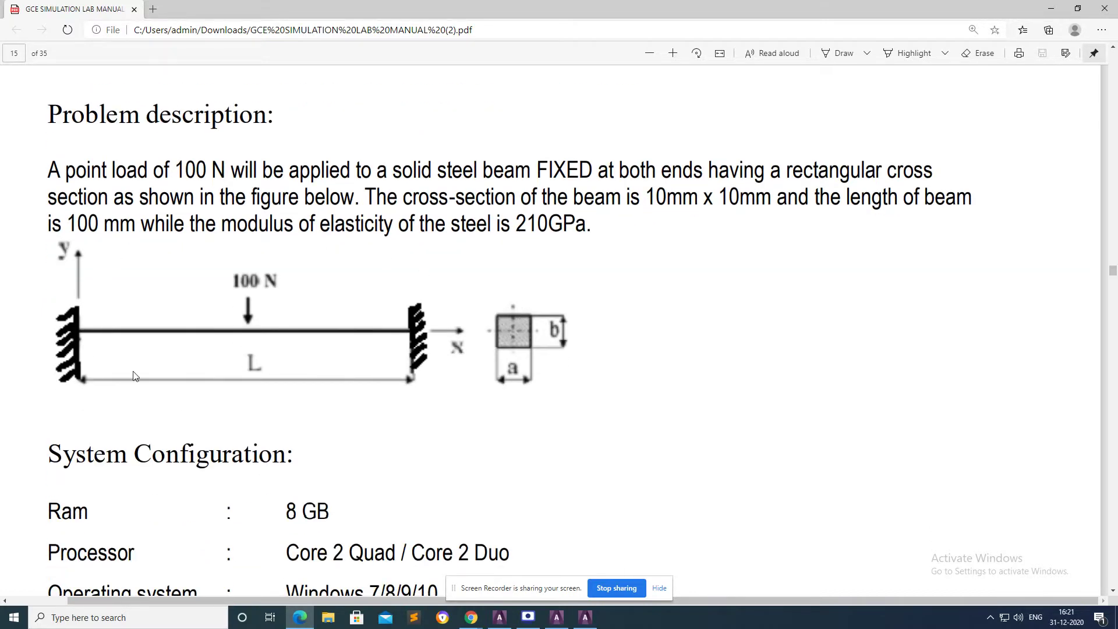
click(586, 618)
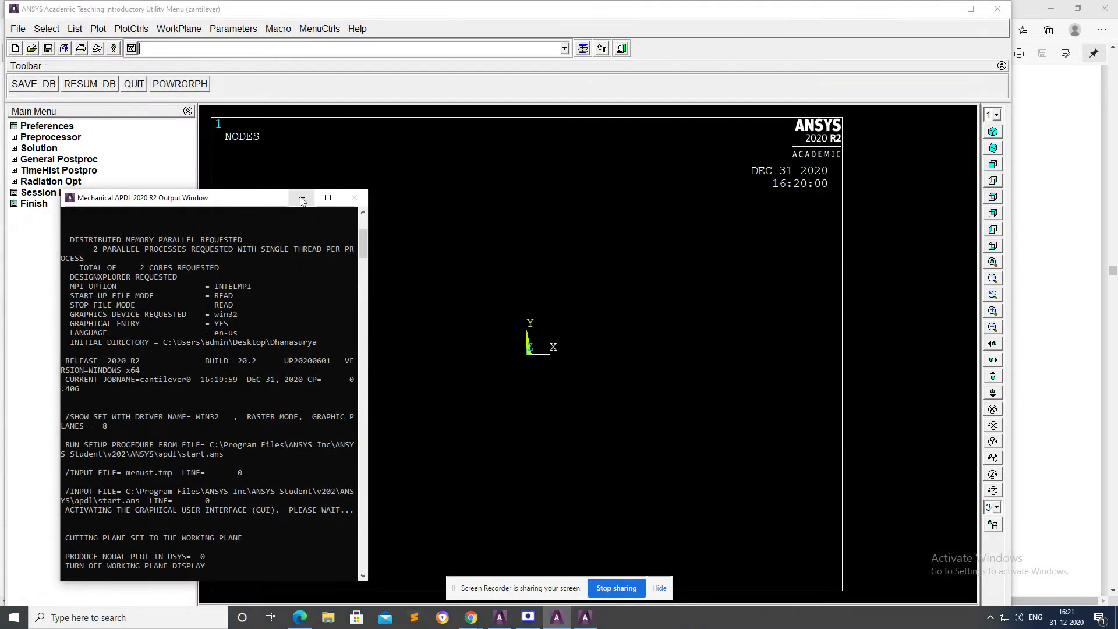
click(302, 197)
click(52, 127)
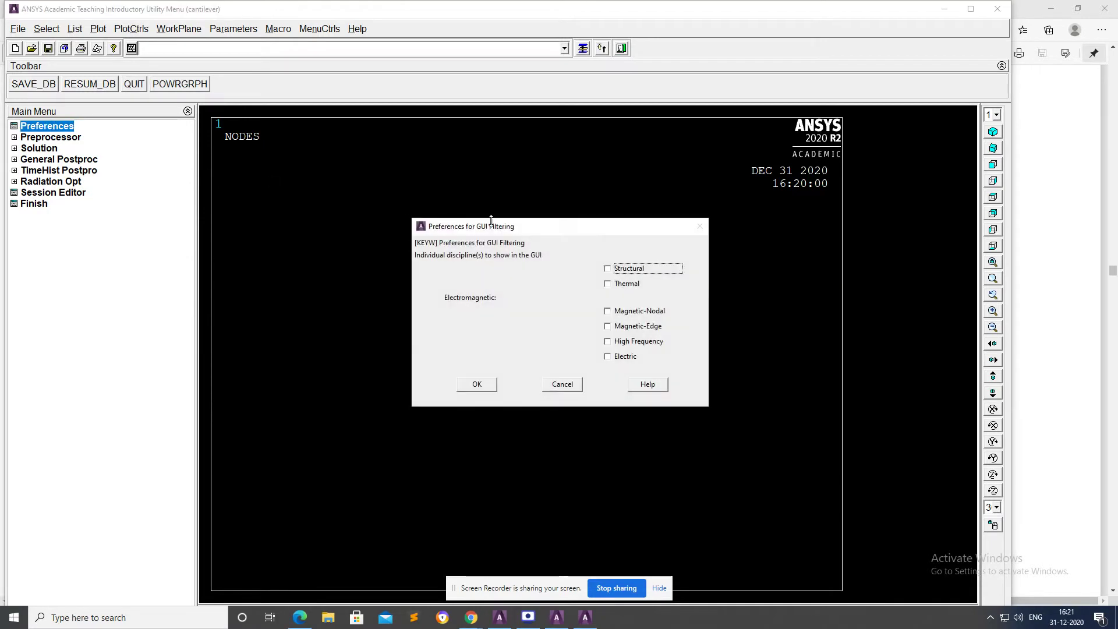
click(478, 386)
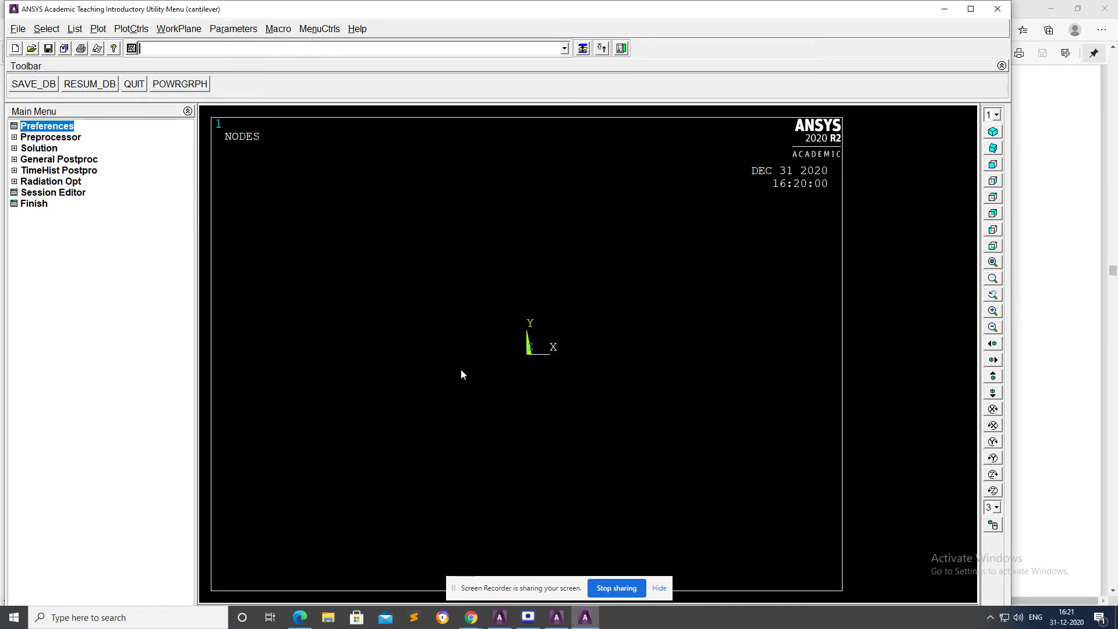
- Add the Beam 2 node 188 element type with reference number 1 and accept its default options
click(35, 139)
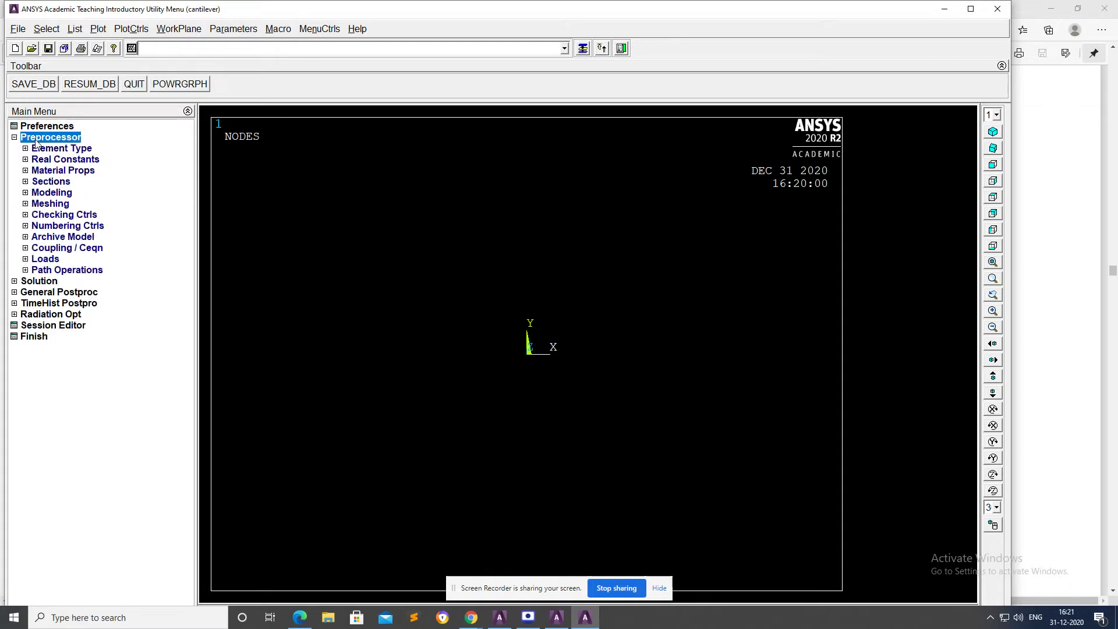
click(44, 149)
click(81, 160)
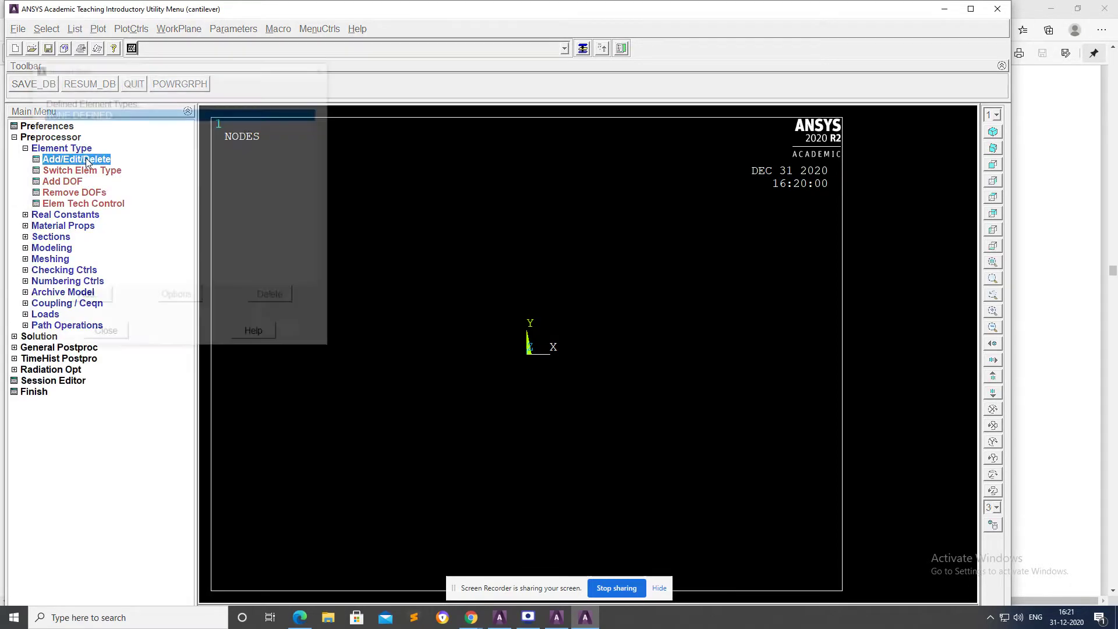
click(88, 299)
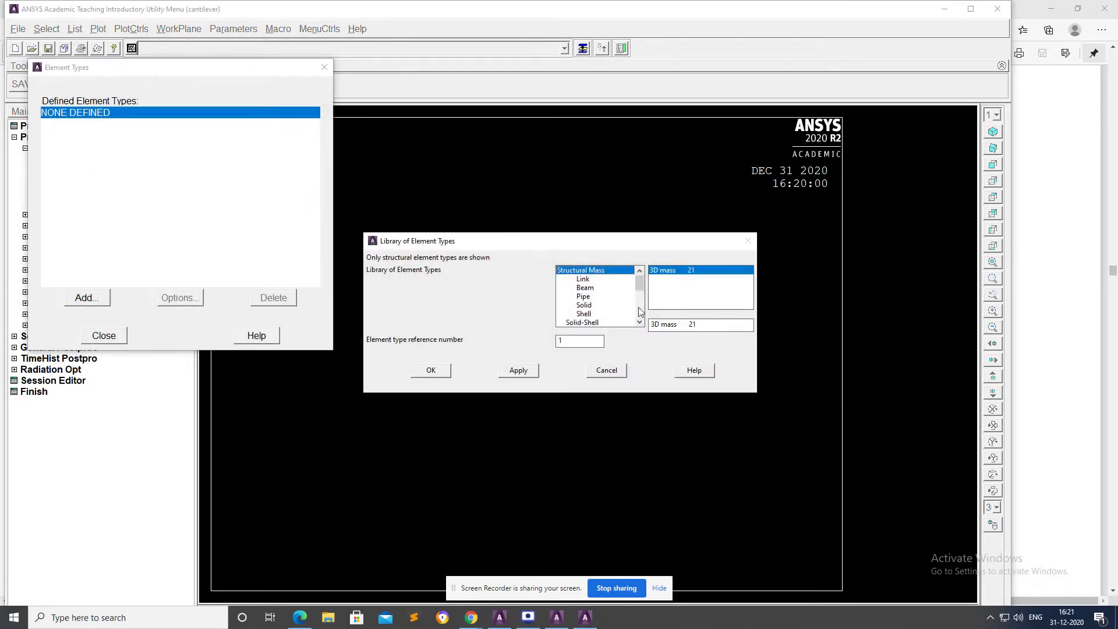
click(585, 288)
click(665, 279)
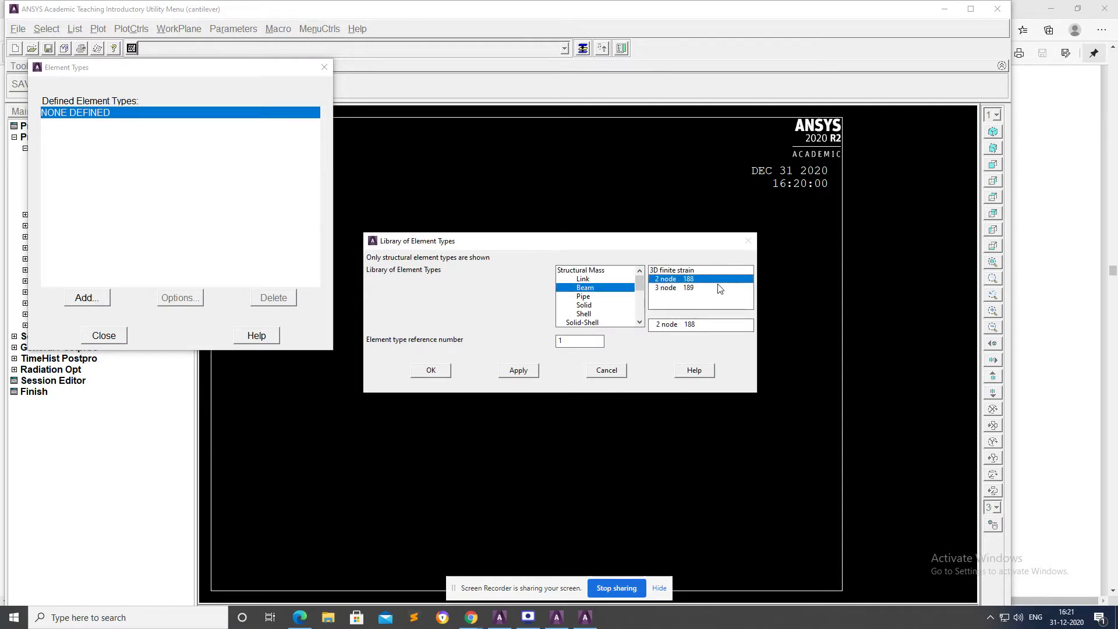
click(432, 371)
click(175, 299)
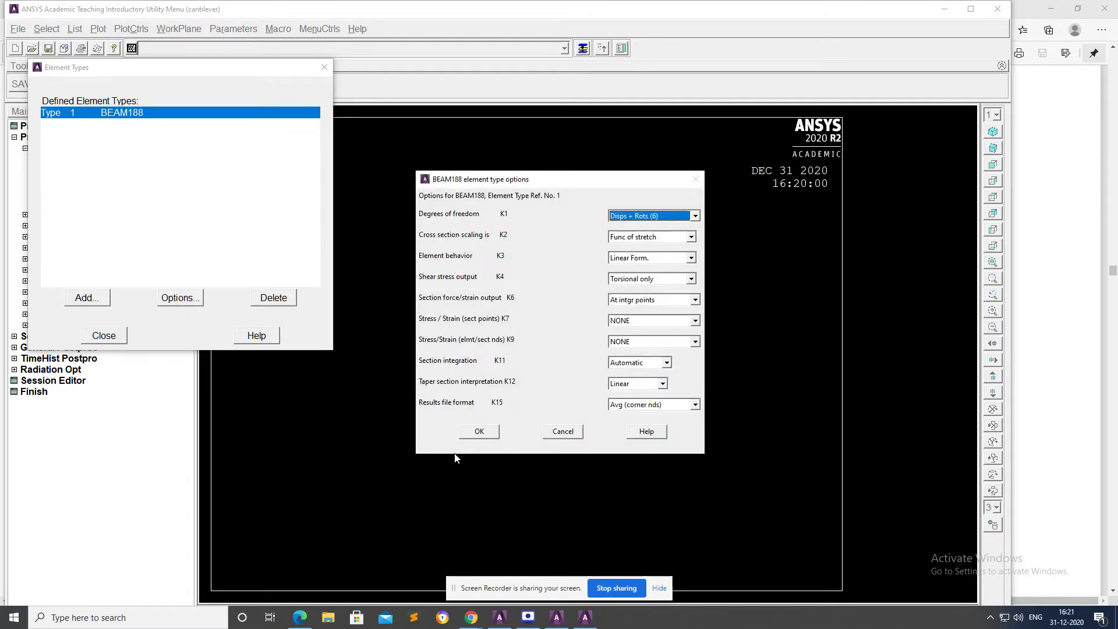
click(470, 434)
click(113, 342)
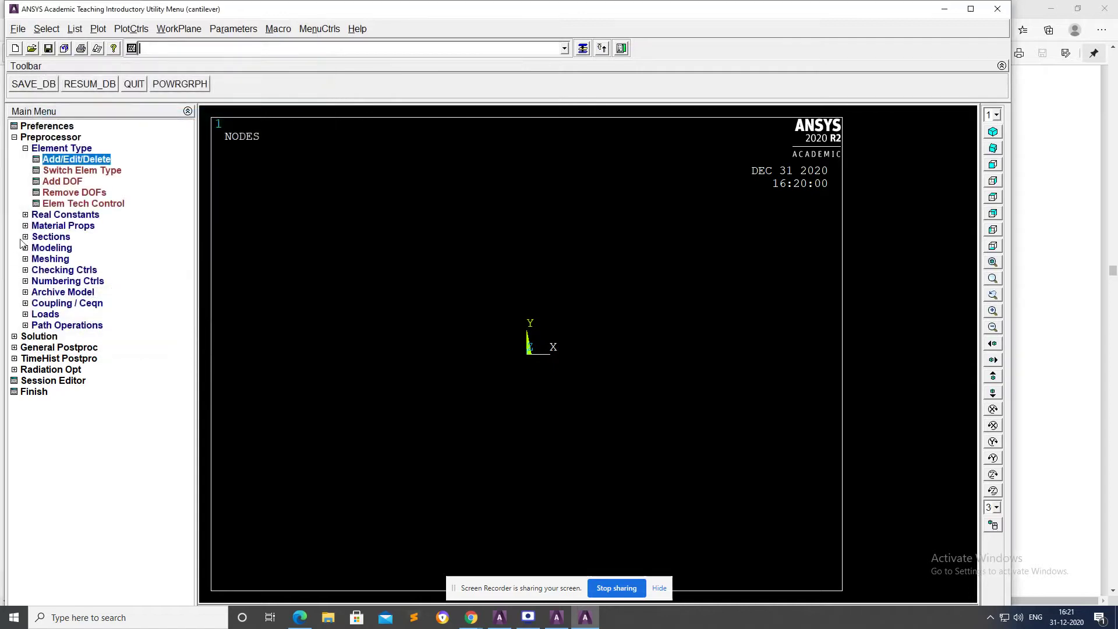
- Define a structural linear elastic isotropic model for material number 1 with EX set to 2.1e5
click(61, 227)
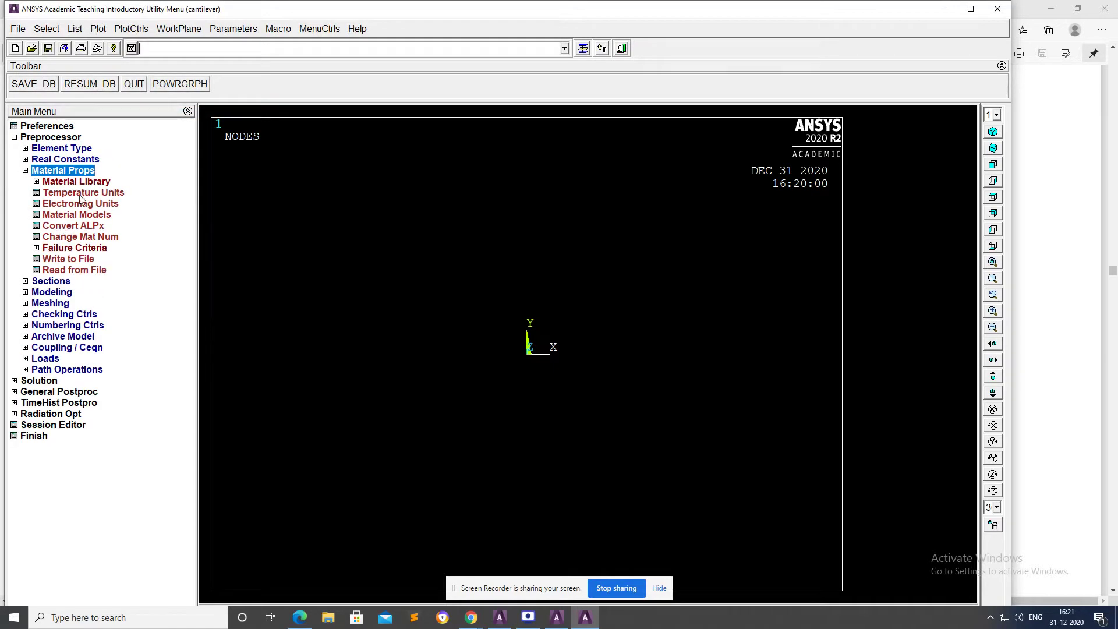
click(84, 216)
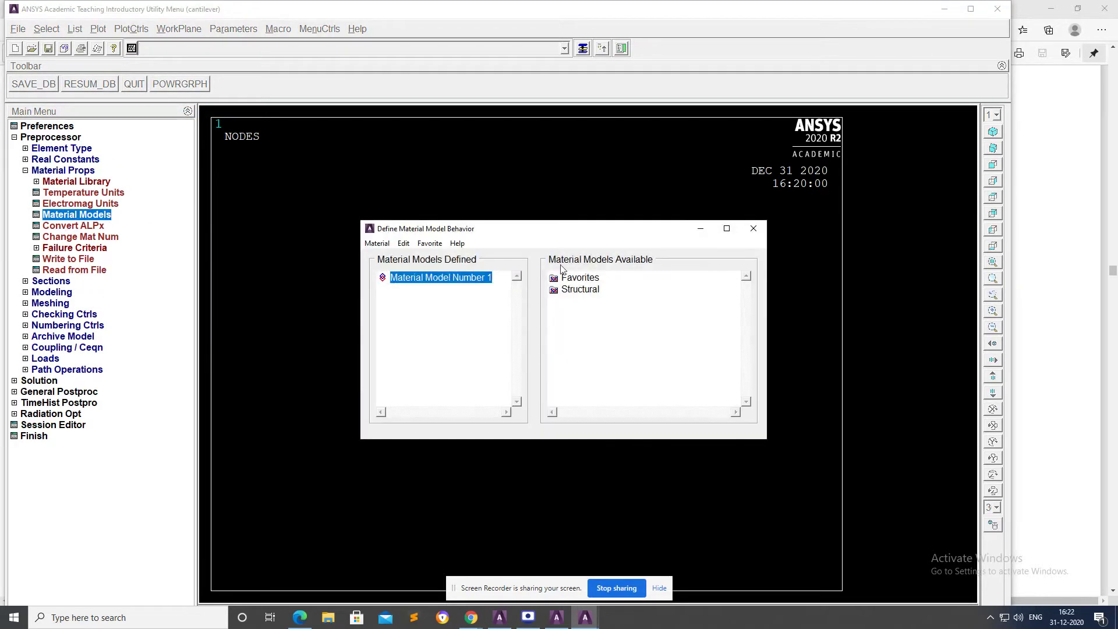
double_click(581, 290)
double_click(592, 301)
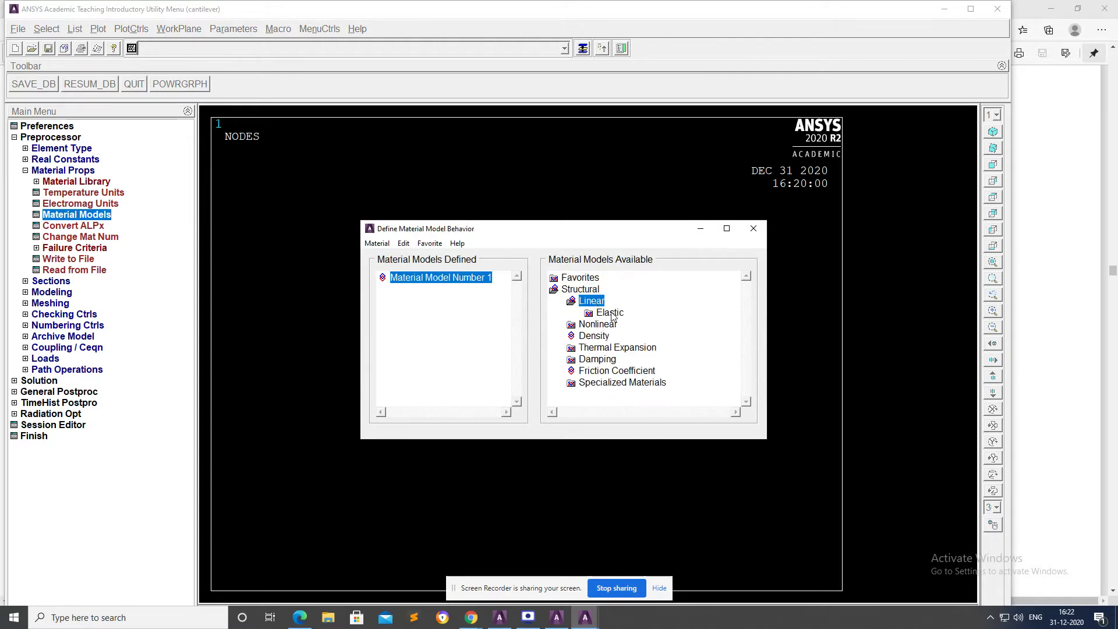
double_click(610, 313)
double_click(626, 325)
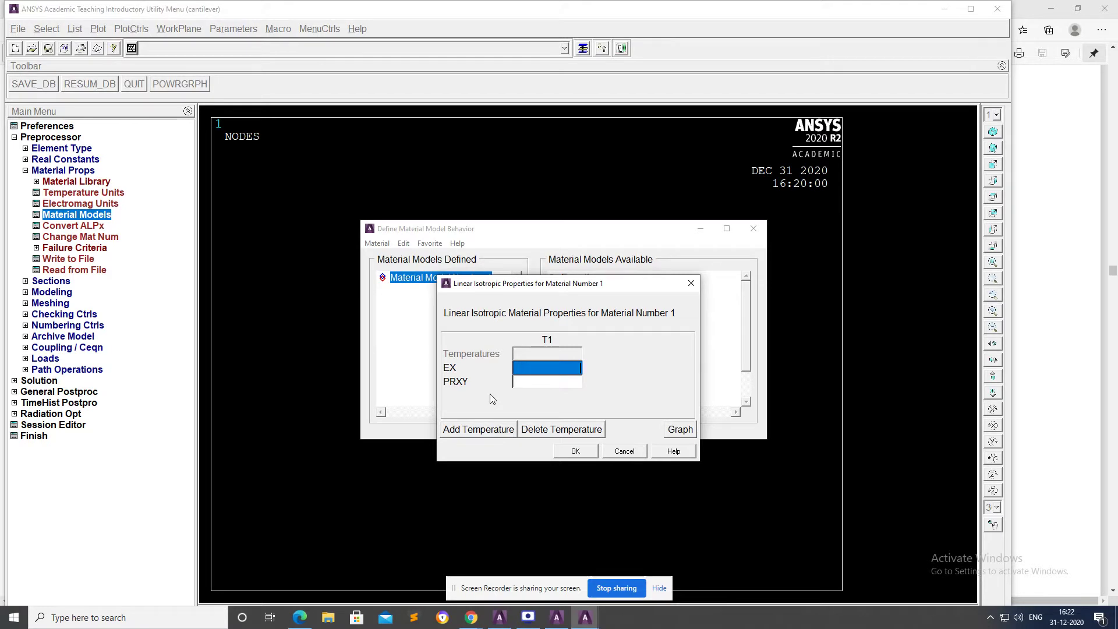
text(2.1E)
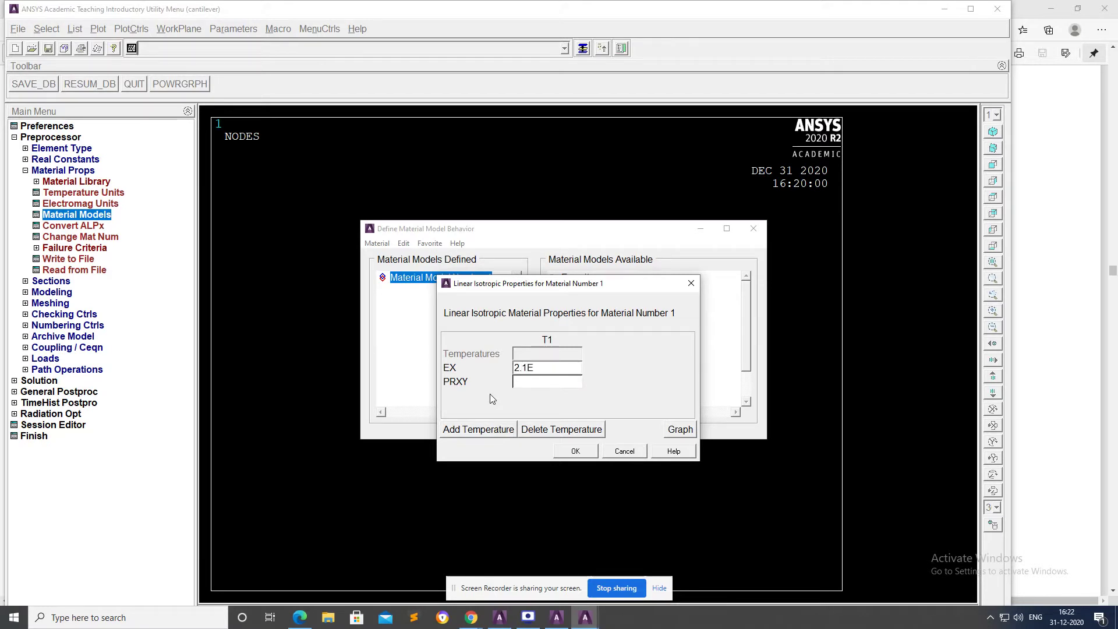
text(5)
key(BackSpace)
key(BackSpace)
text(e5)
key(Tab)
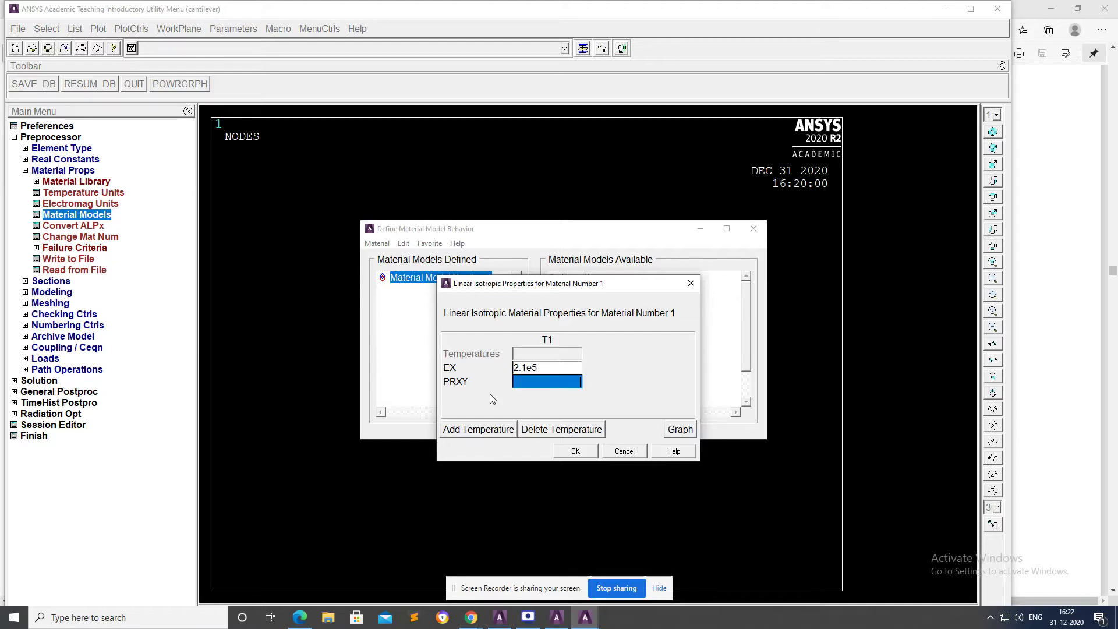
- Set PRXY to 0.3 for material number 1 and finish the material definition
text(0.3)
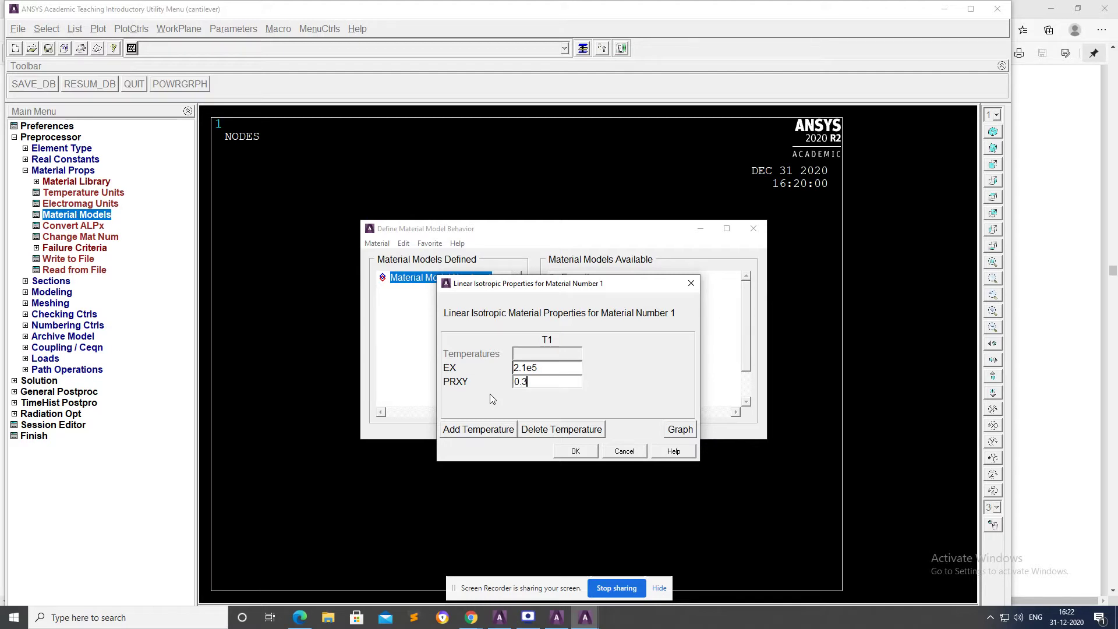
click(575, 452)
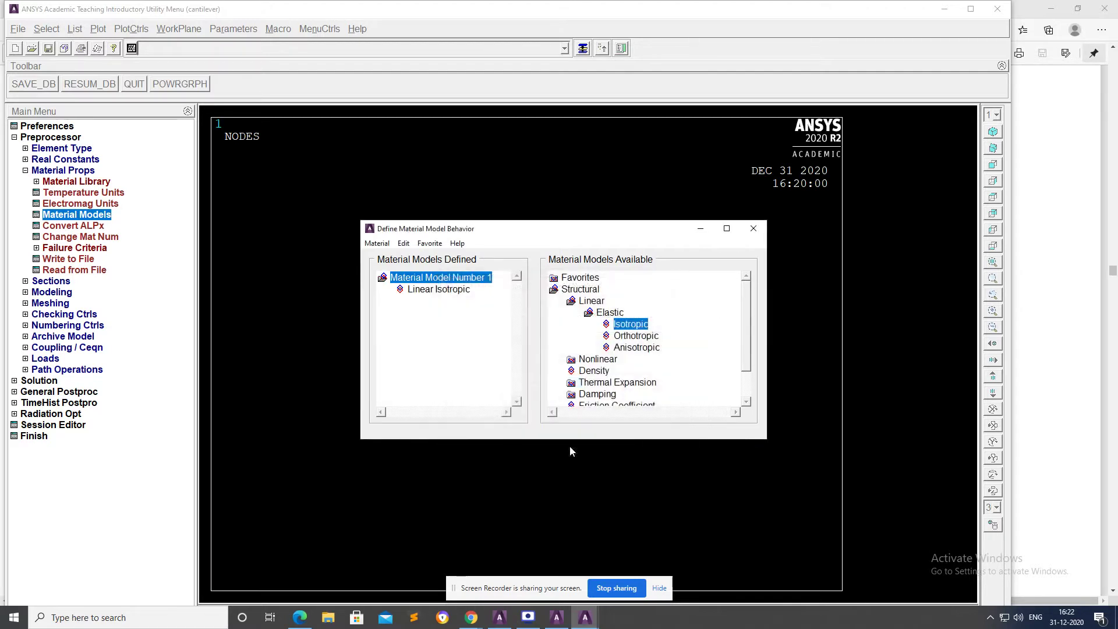
click(753, 229)
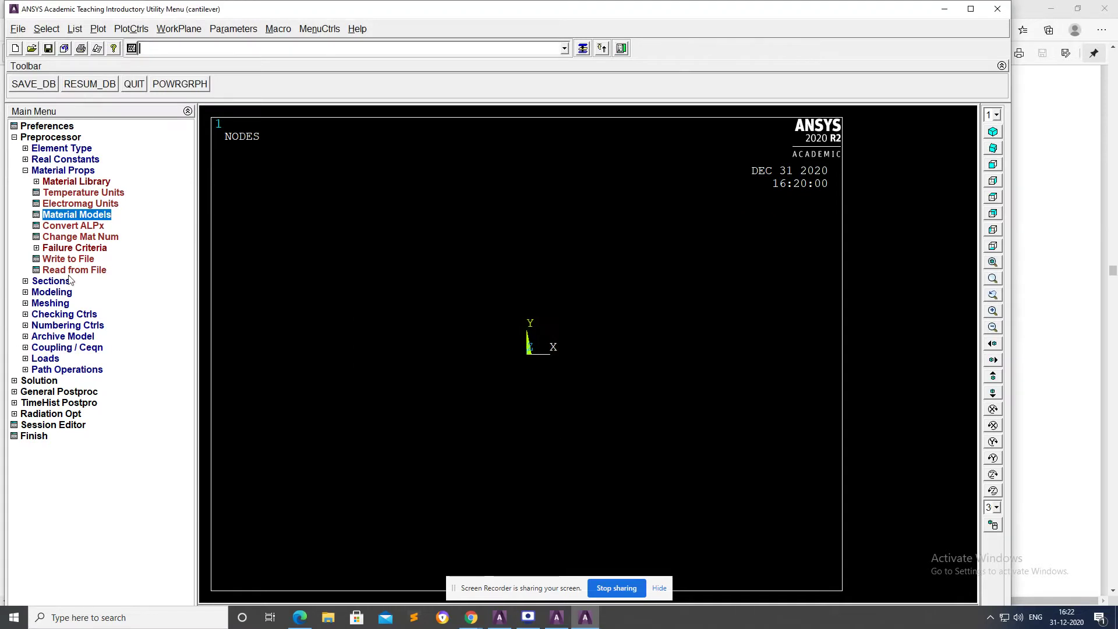
- Define a solid rectangular common beam section with B 10 and H 10, previewing it before accepting
click(51, 281)
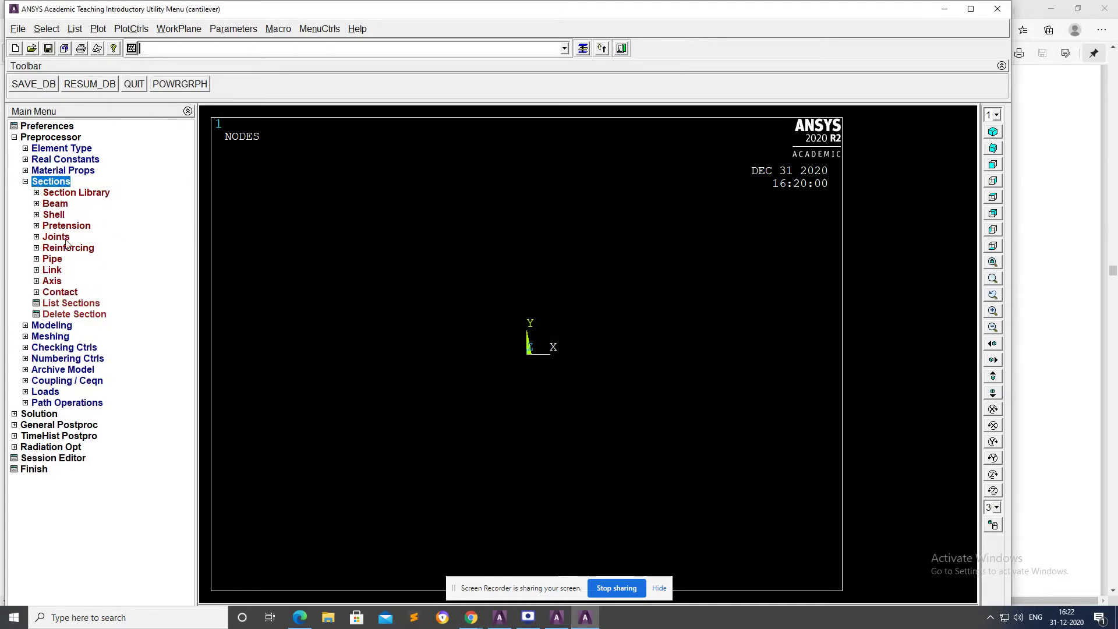
click(61, 205)
click(85, 220)
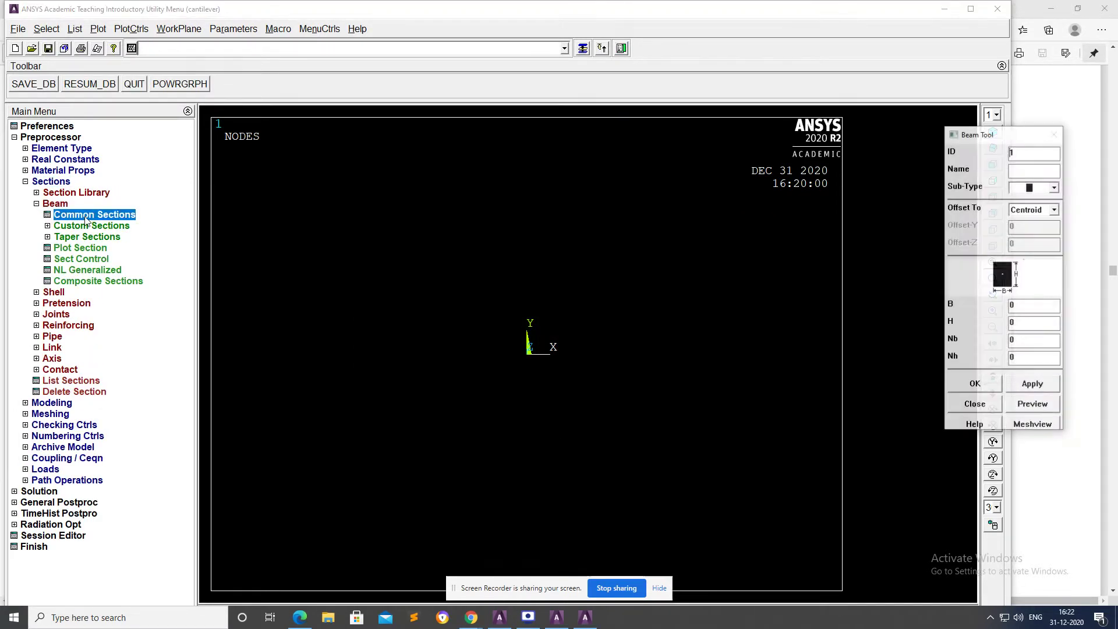
click(1049, 190)
click(1039, 202)
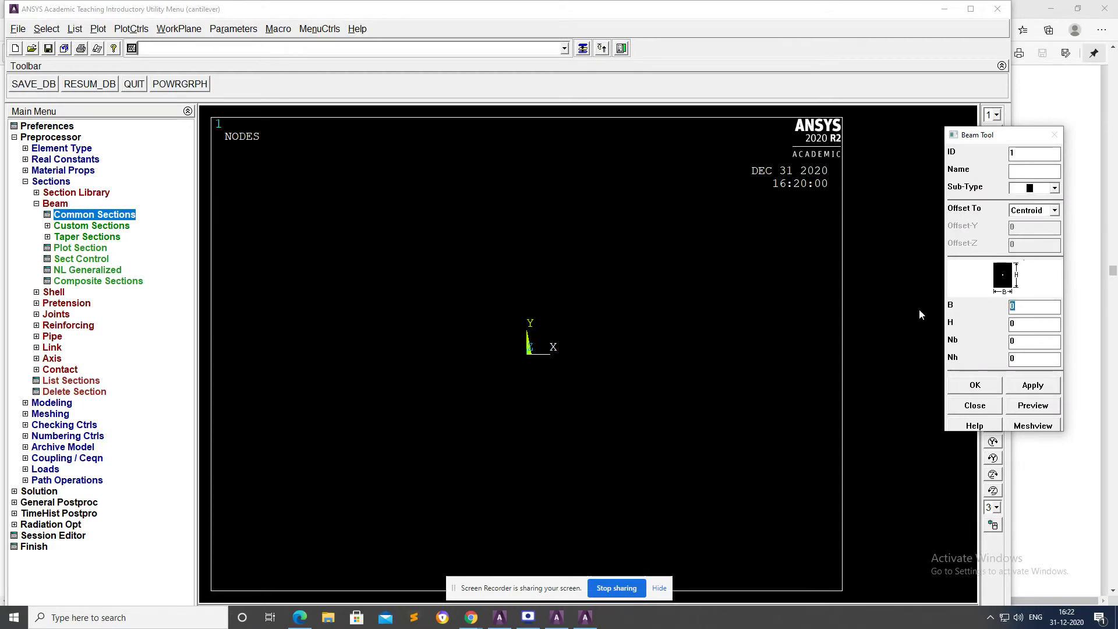
text(1010)
click(1032, 405)
click(975, 385)
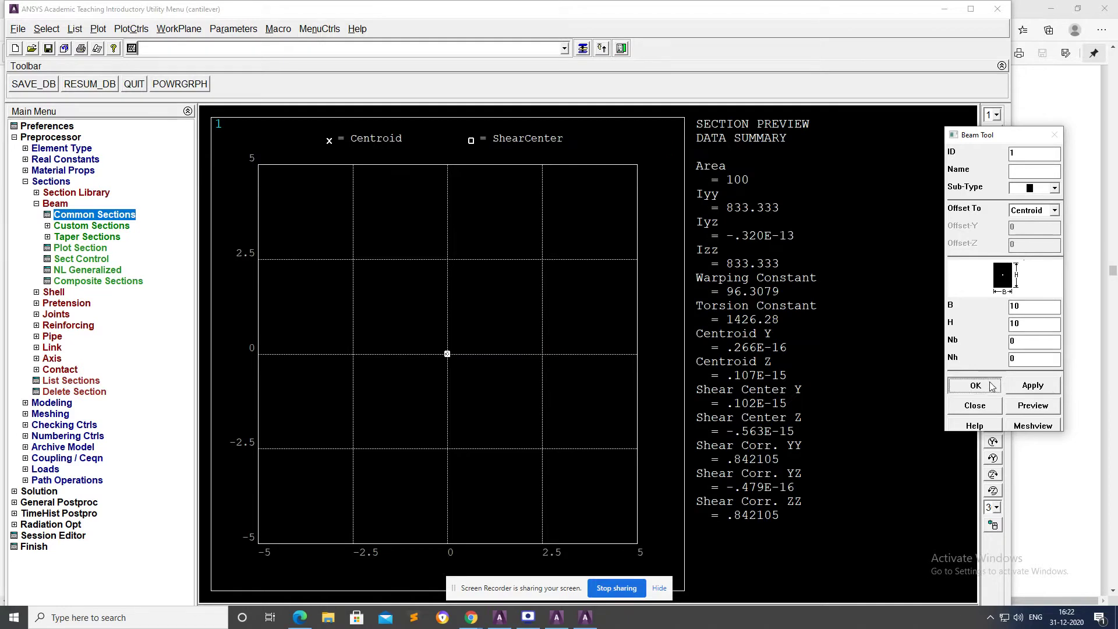
- Create node 1 at X 0, Y 0 and node 2 at X 25, Y 0 in the active coordinate system
click(38, 403)
click(57, 205)
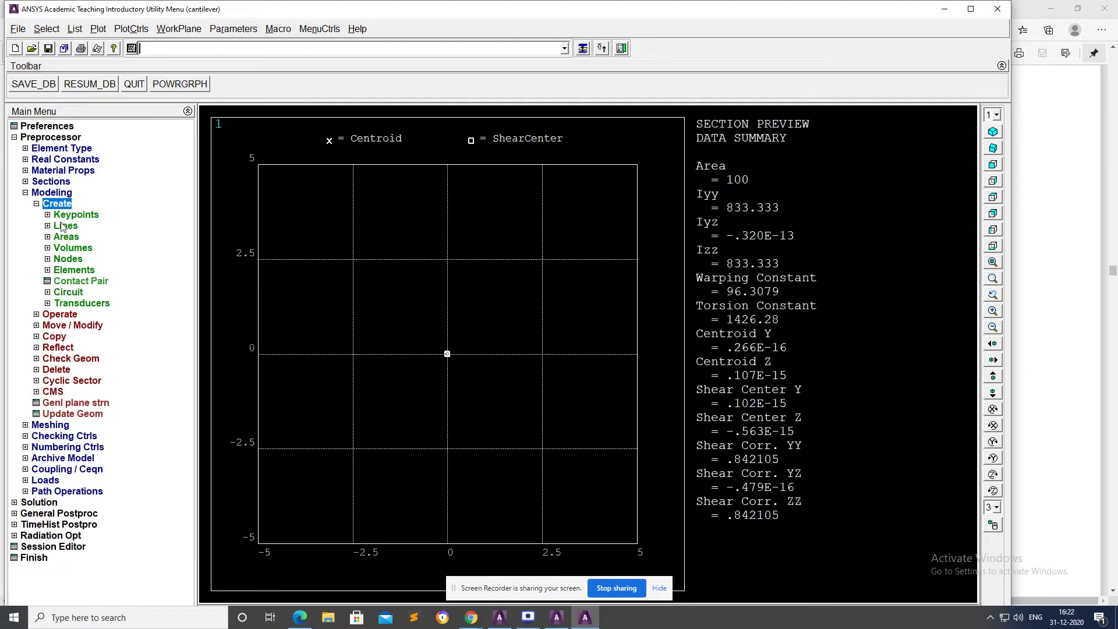
click(70, 260)
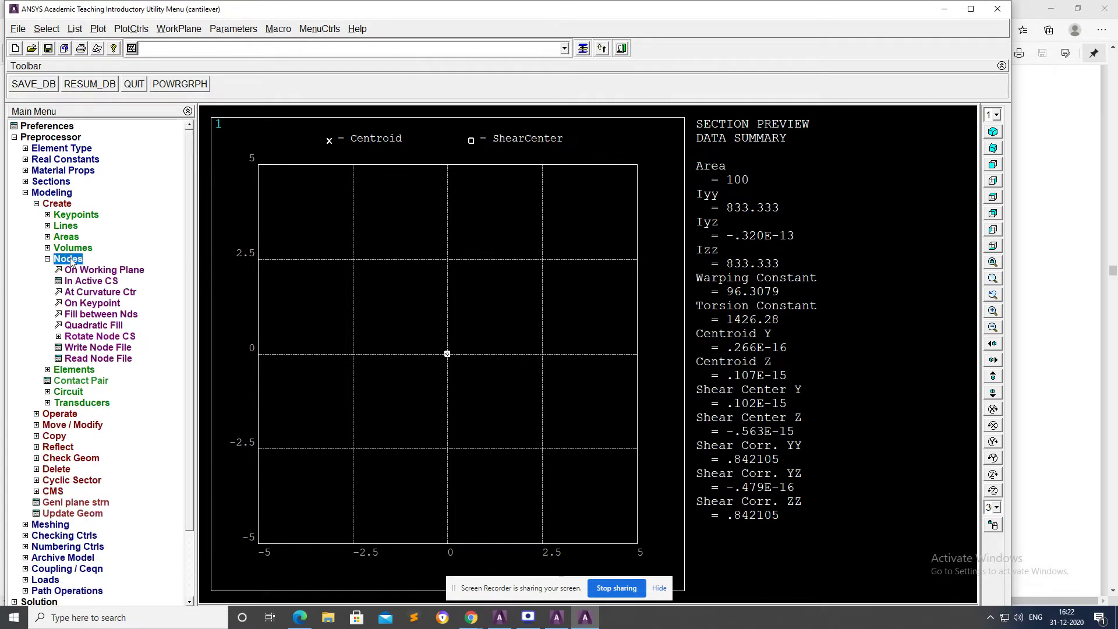
click(92, 282)
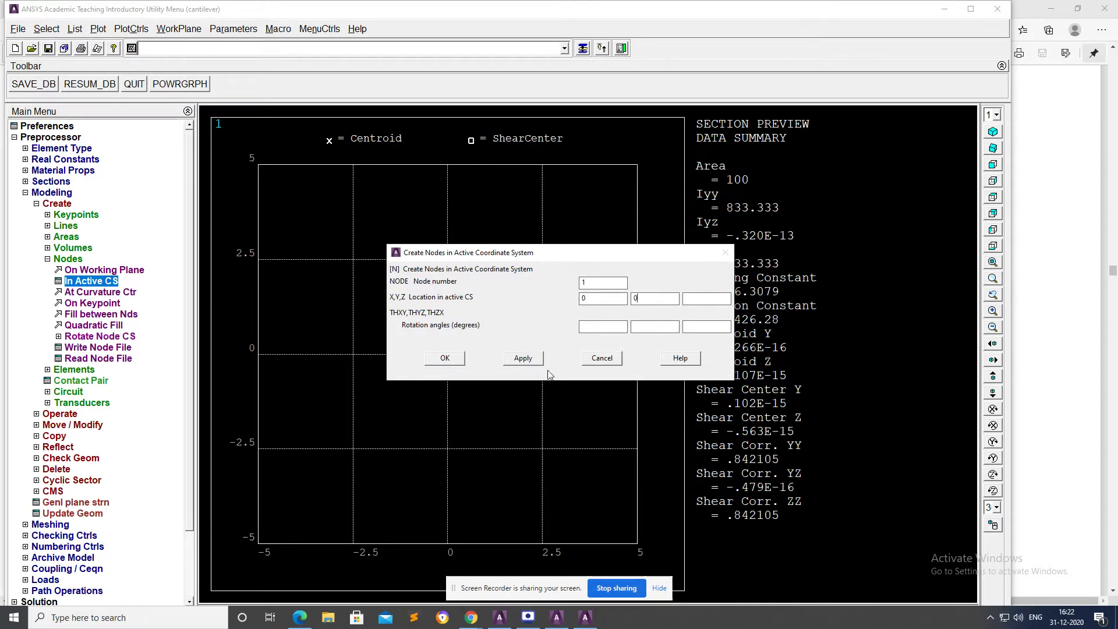
click(524, 358)
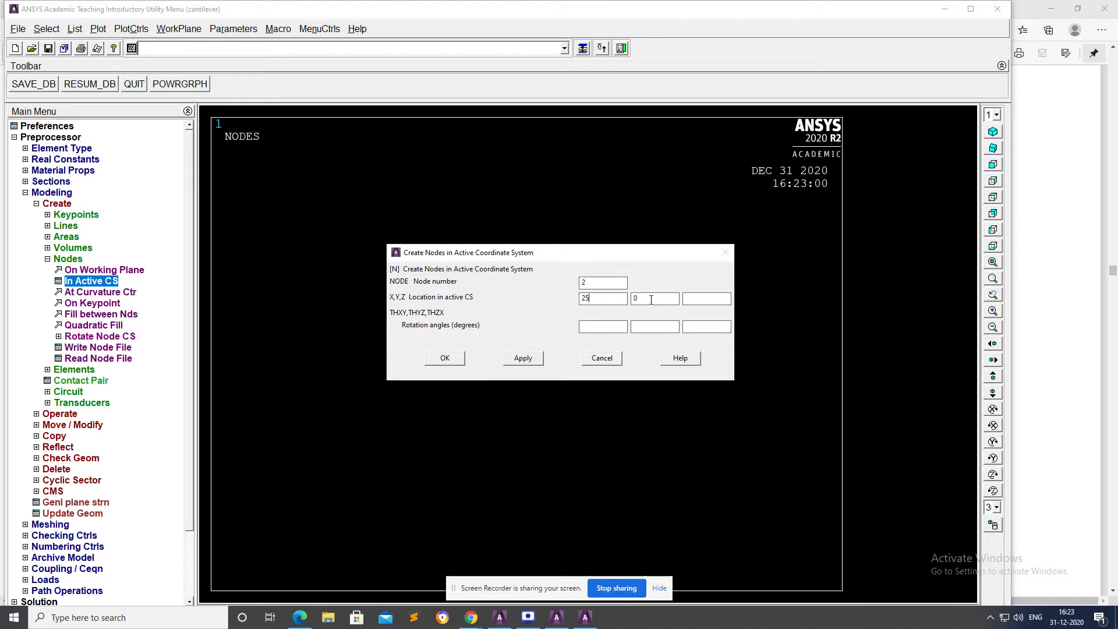
click(524, 359)
- Create node 3 at X 50, Y 0 and node 4 at X 75, Y 0
key(Tab)
text(50)
click(523, 357)
text(4)
double_click(625, 299)
text(75)
click(522, 358)
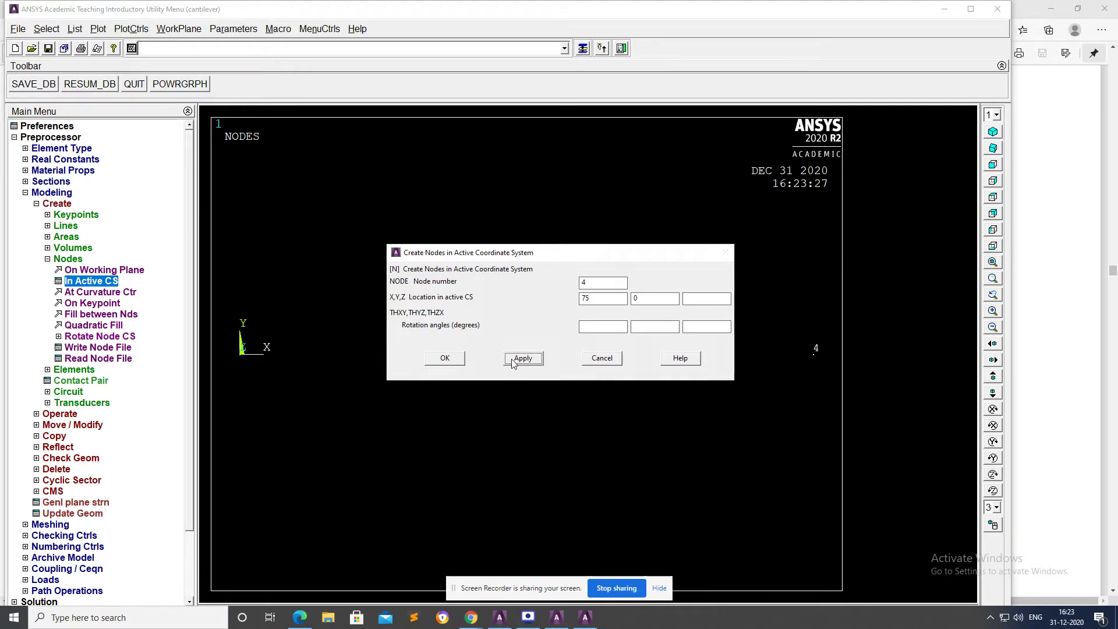
- Create node 5 at X 100, Y 0 and finish node creation
double_click(597, 282)
key(Tab)
text(1)
click(523, 358)
click(445, 358)
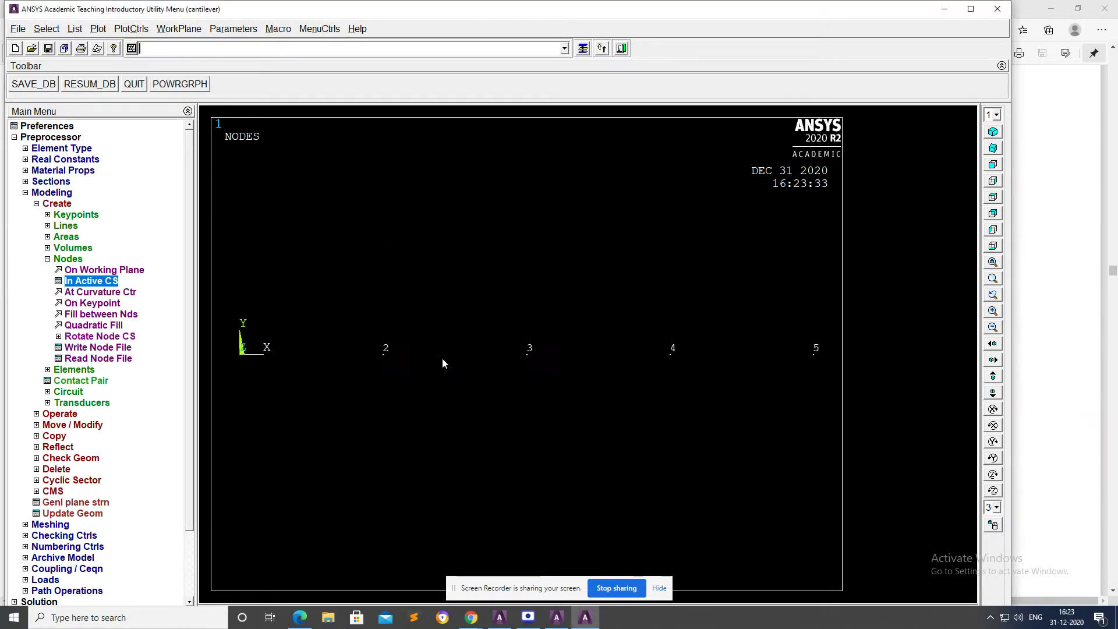
- Create an auto-numbered element through nodes 1 and 2
click(65, 371)
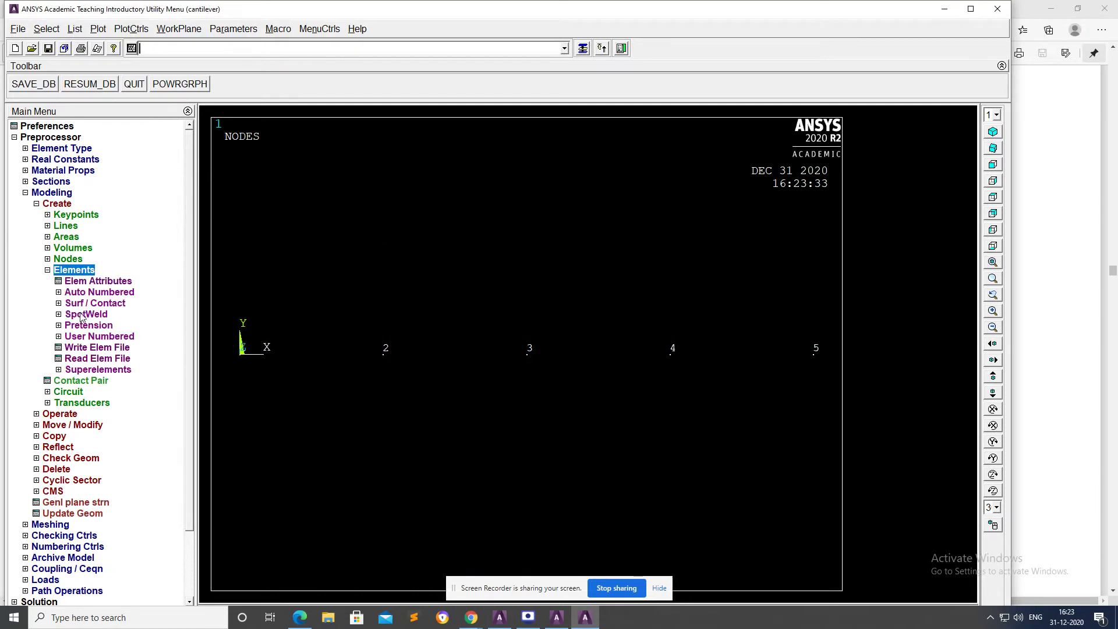
click(96, 293)
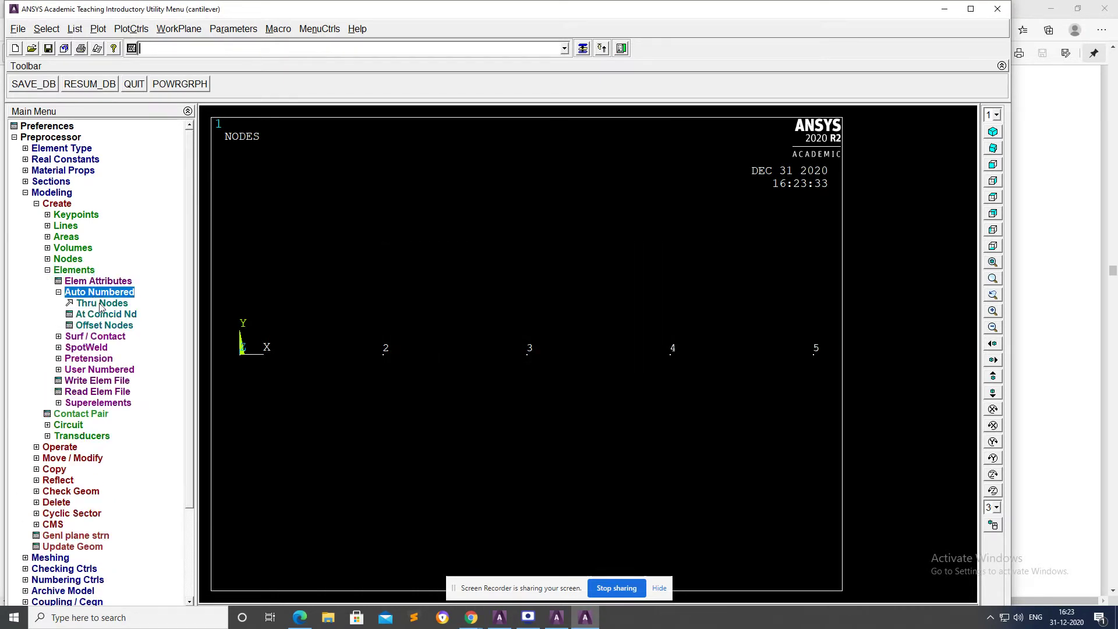
click(102, 304)
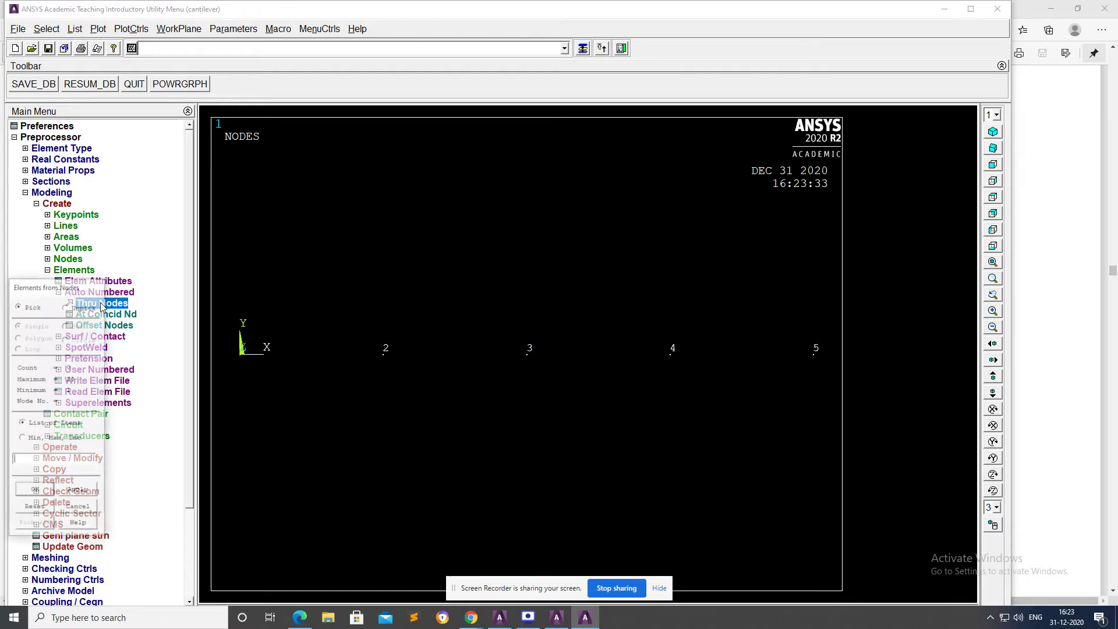
click(242, 358)
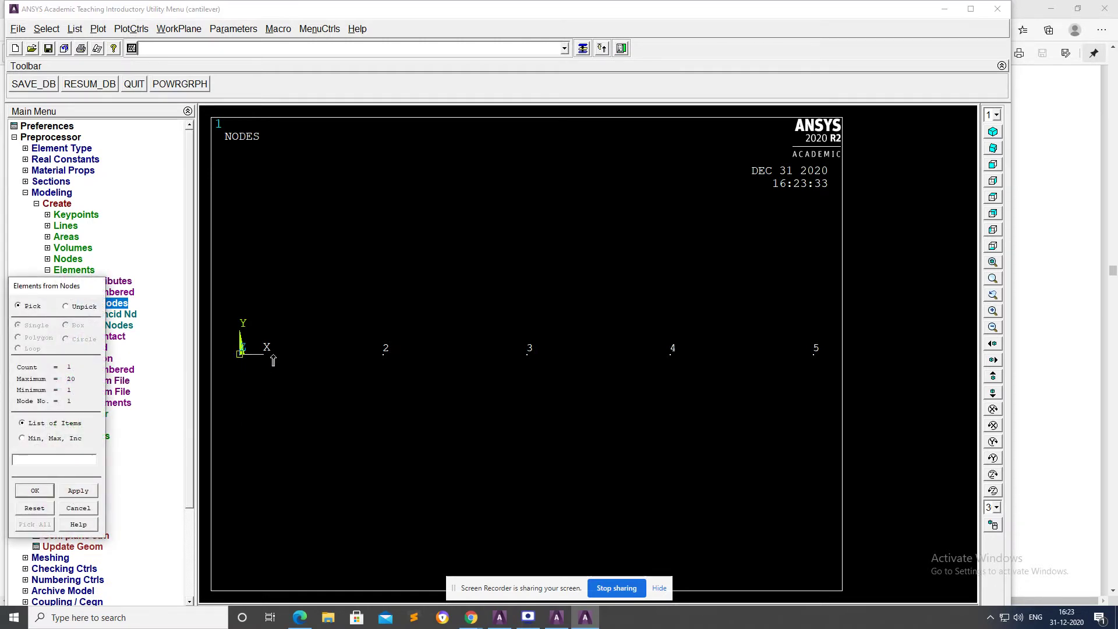
click(380, 359)
click(78, 490)
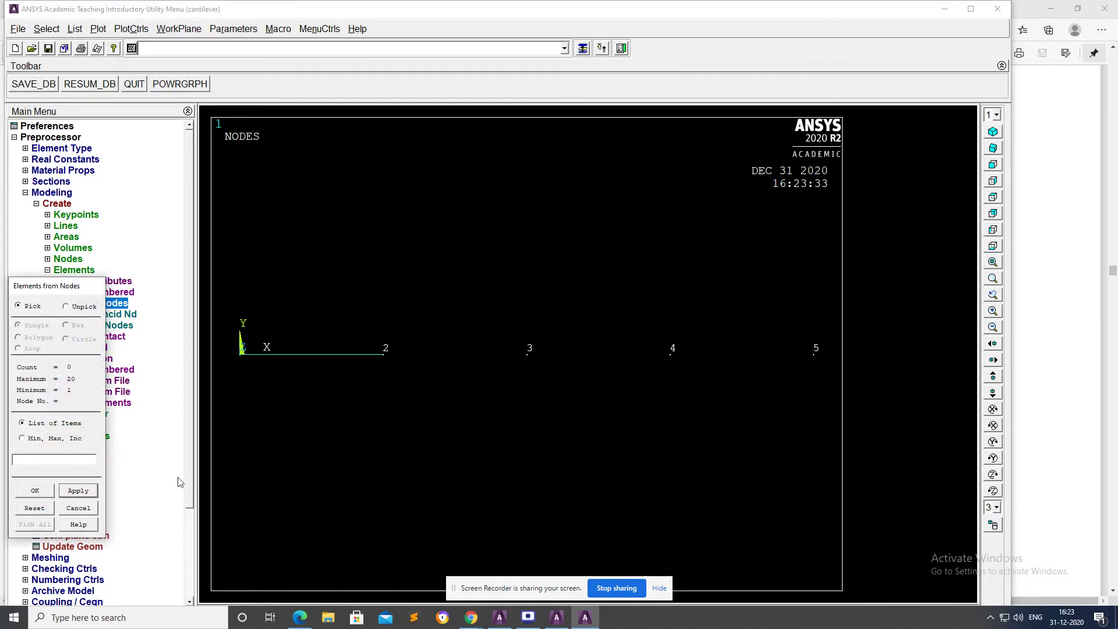
- Create auto-numbered elements through nodes 2 and 3, 3 and 4, and 4 and 5, and finish element creation
click(382, 356)
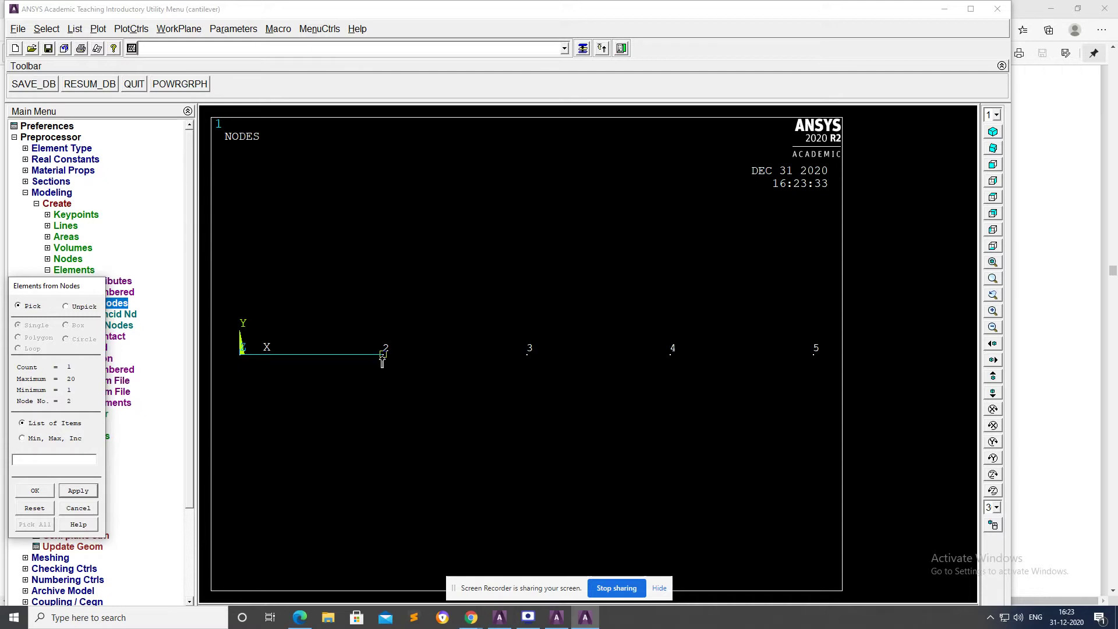
click(87, 492)
click(527, 353)
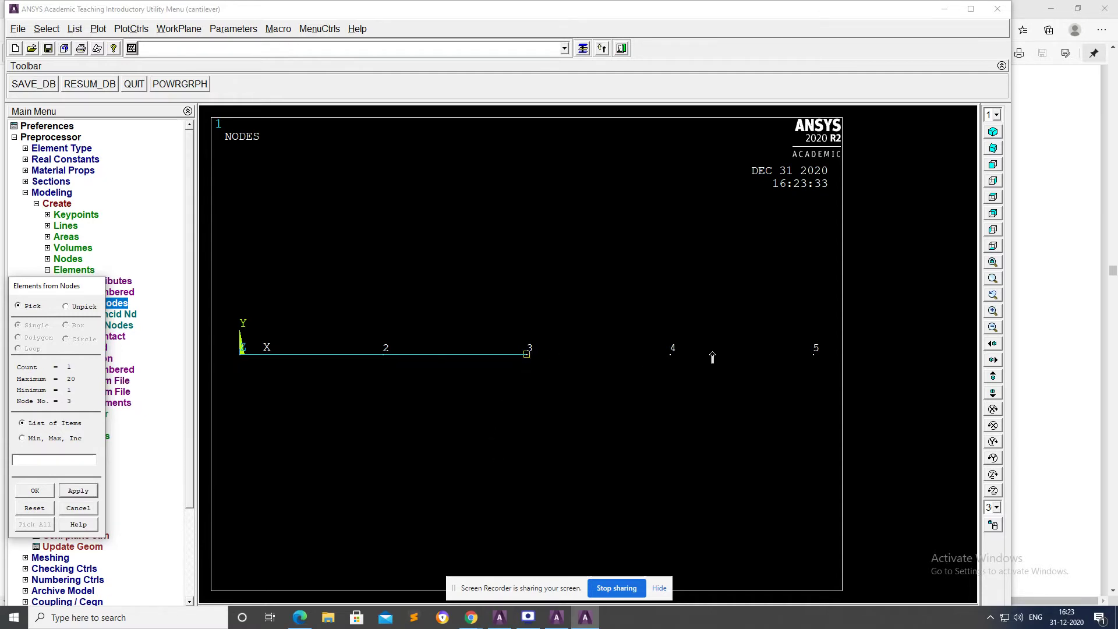
click(672, 354)
click(78, 491)
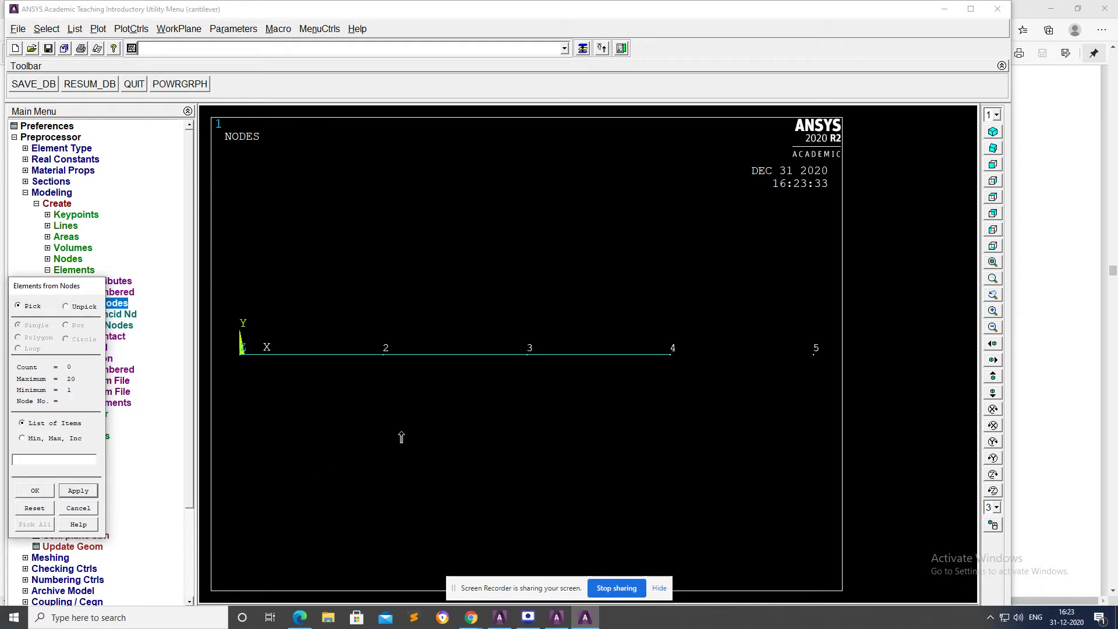
click(671, 353)
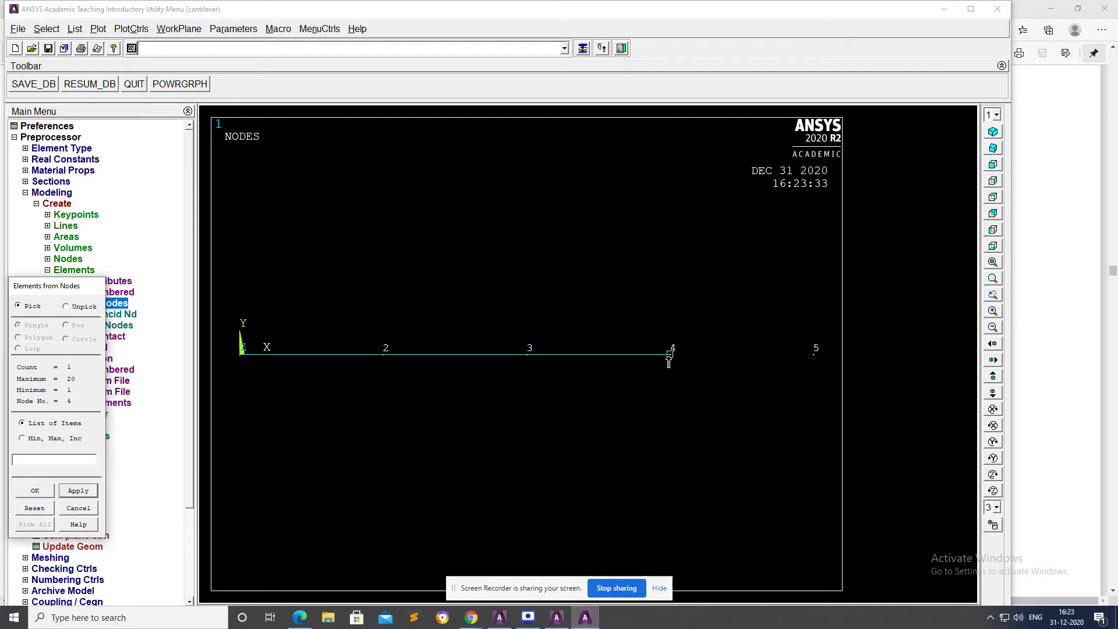
click(814, 354)
click(78, 490)
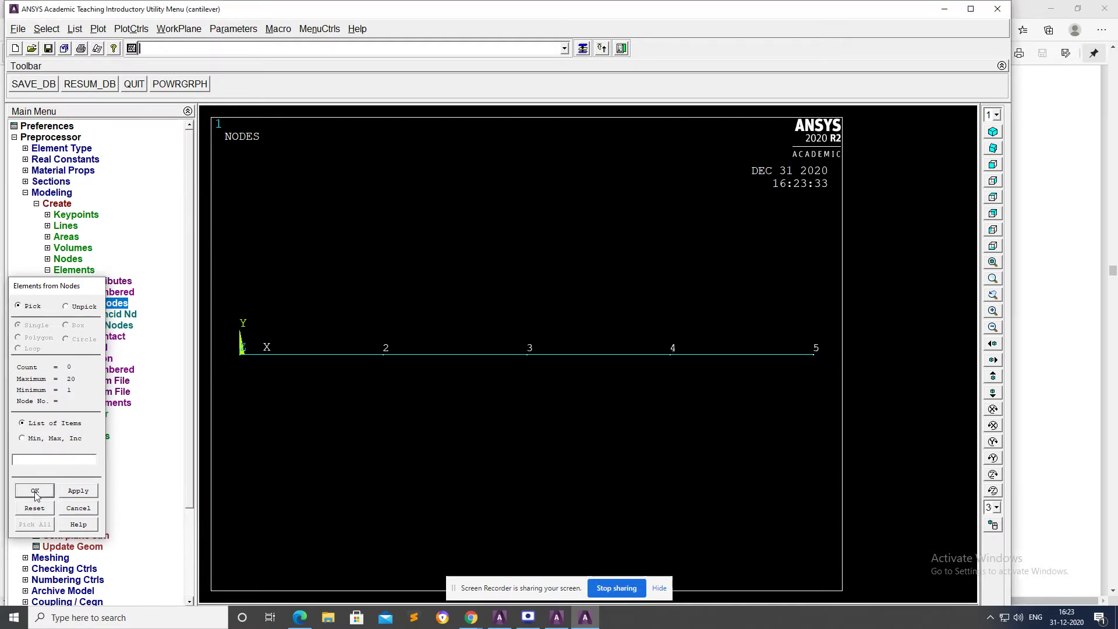
click(35, 492)
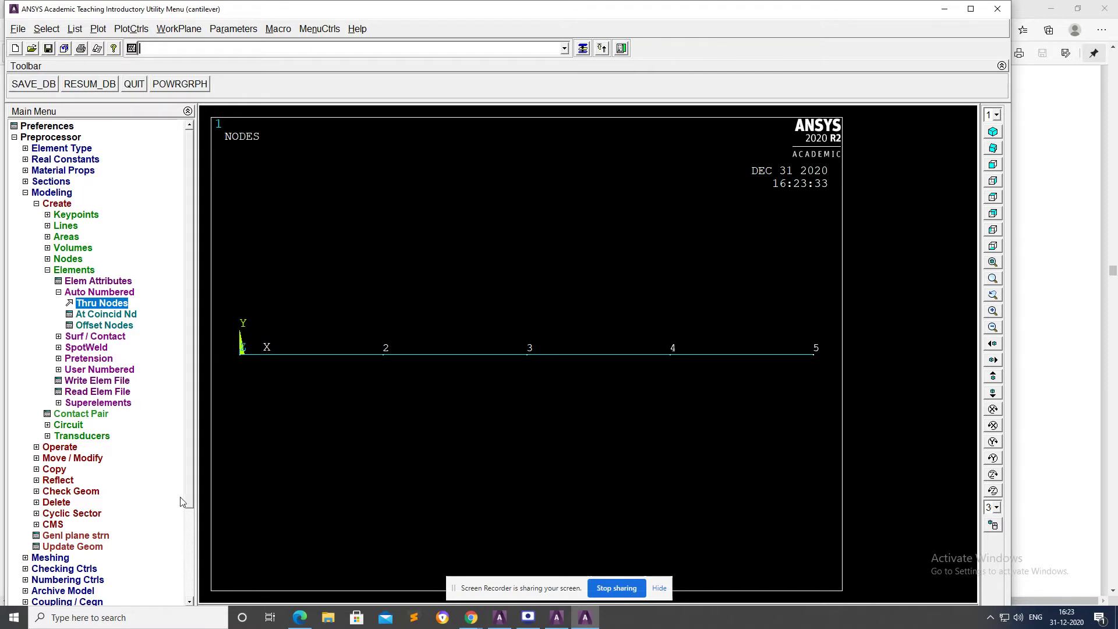
- Constrain all degrees of freedom at end nodes 1 and 5 with a constant displacement value of 0
drag(192, 485, 189, 600)
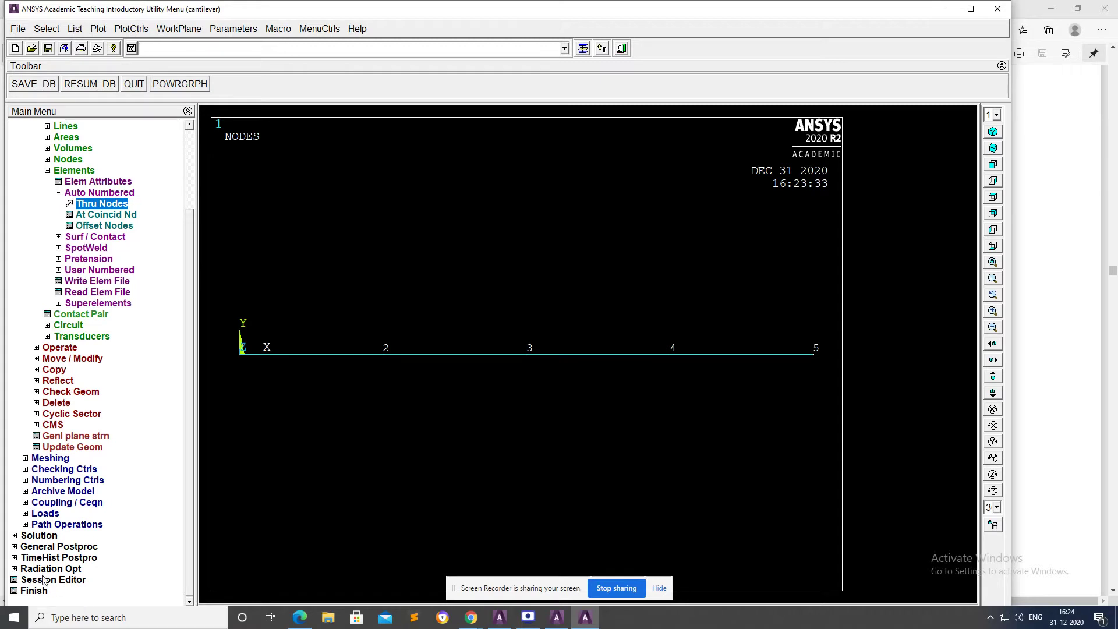
click(46, 536)
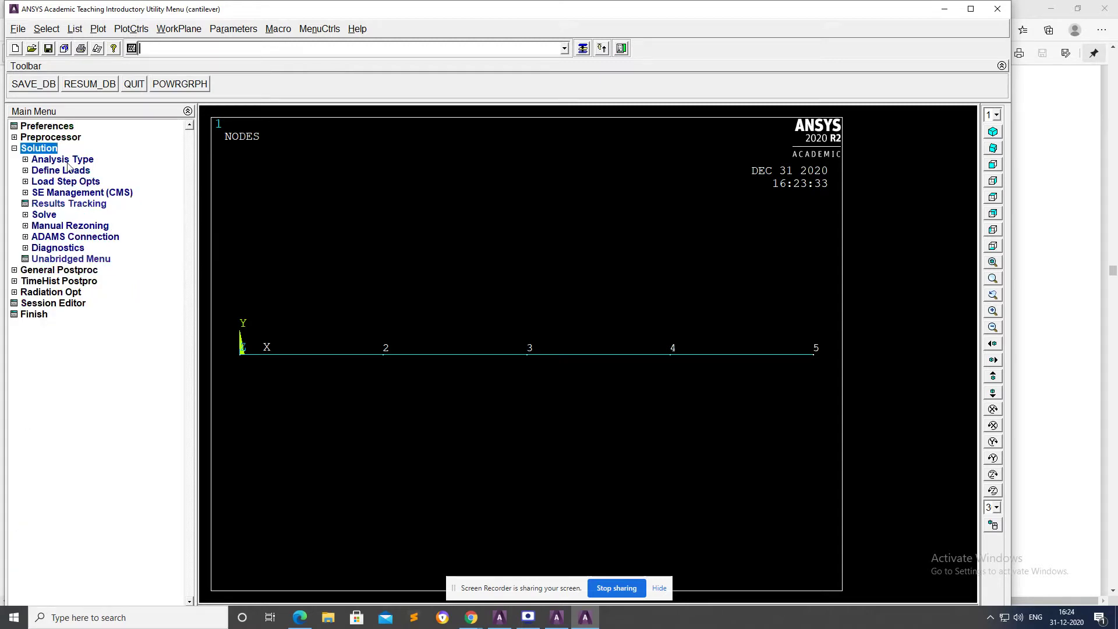
click(65, 171)
click(63, 193)
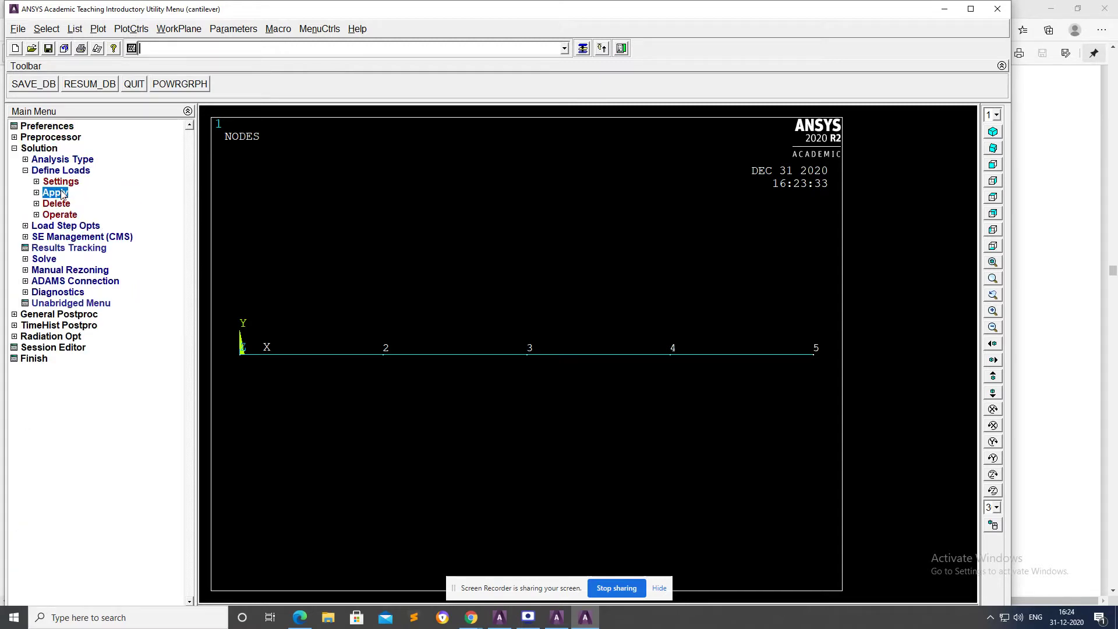
click(76, 205)
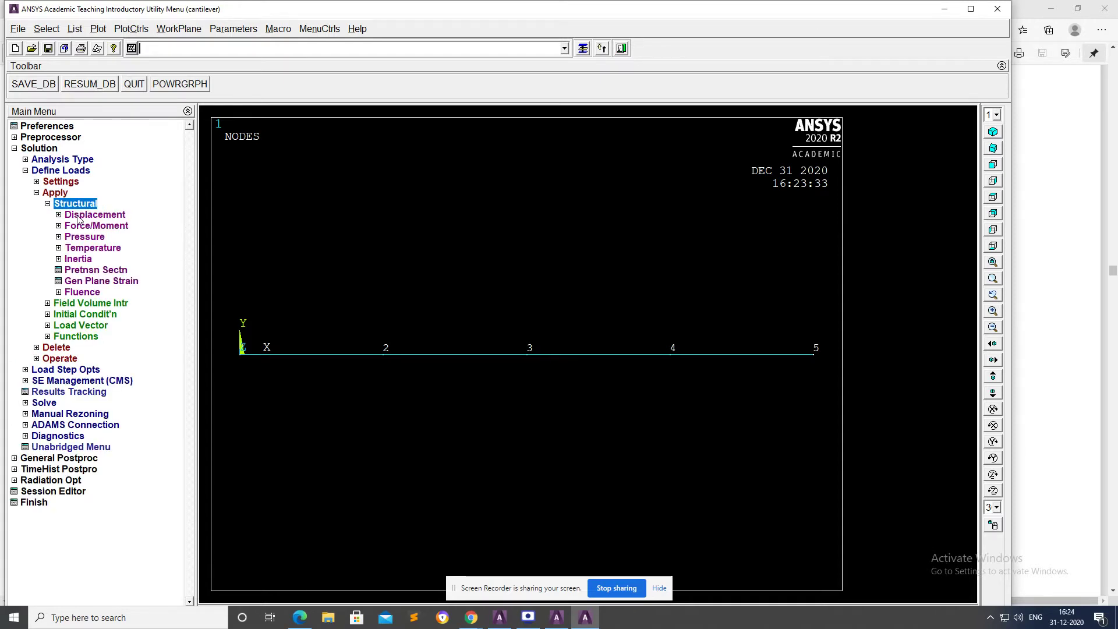
click(81, 216)
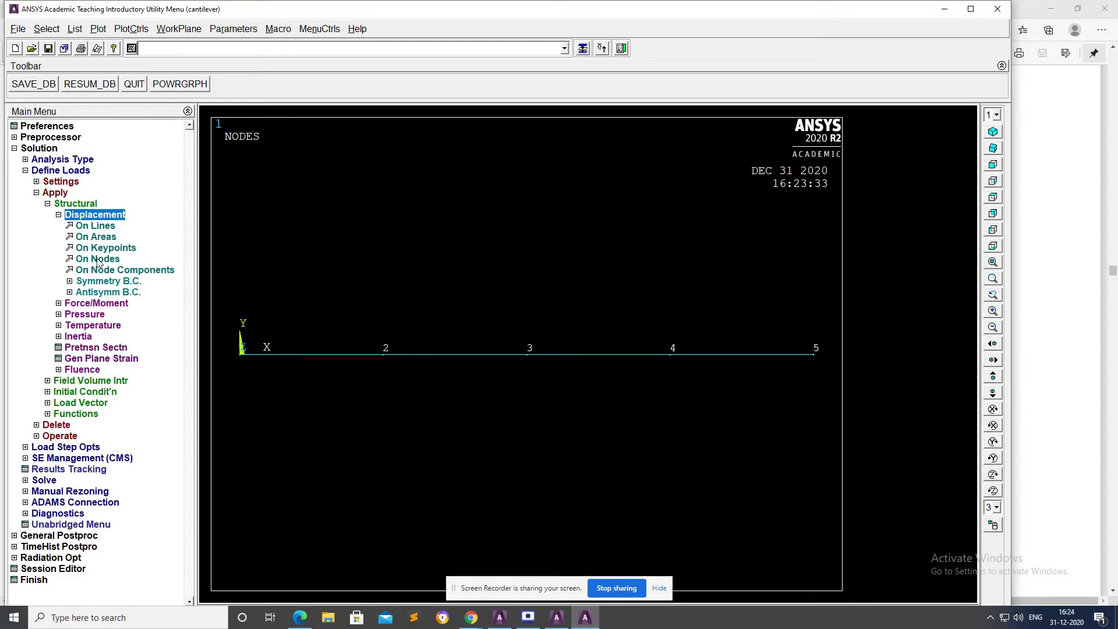
click(97, 260)
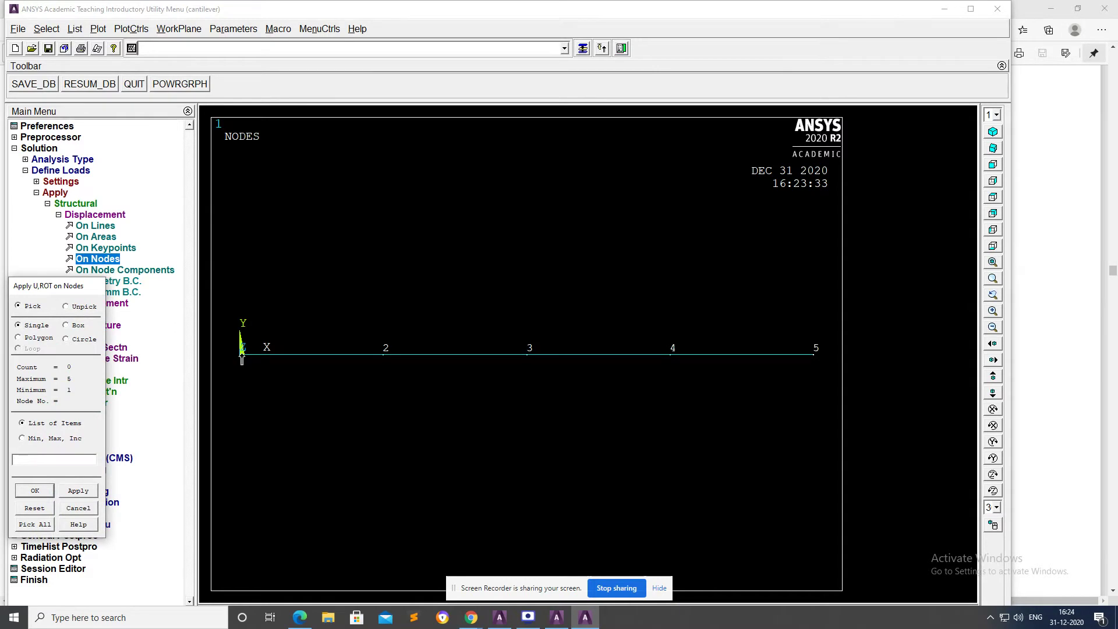
click(814, 354)
click(35, 491)
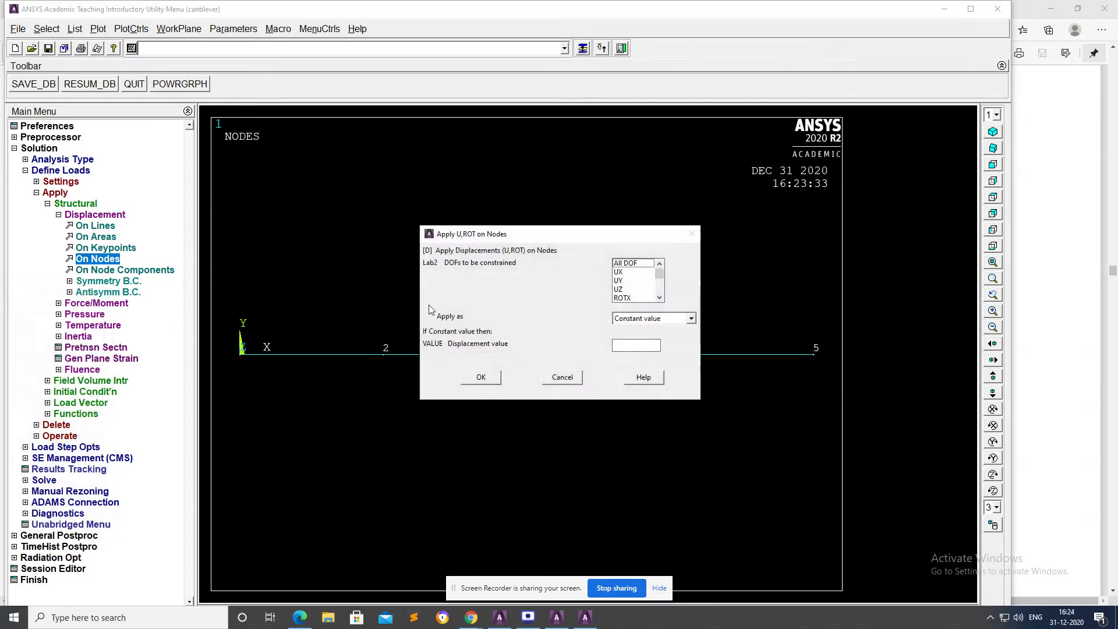
click(619, 263)
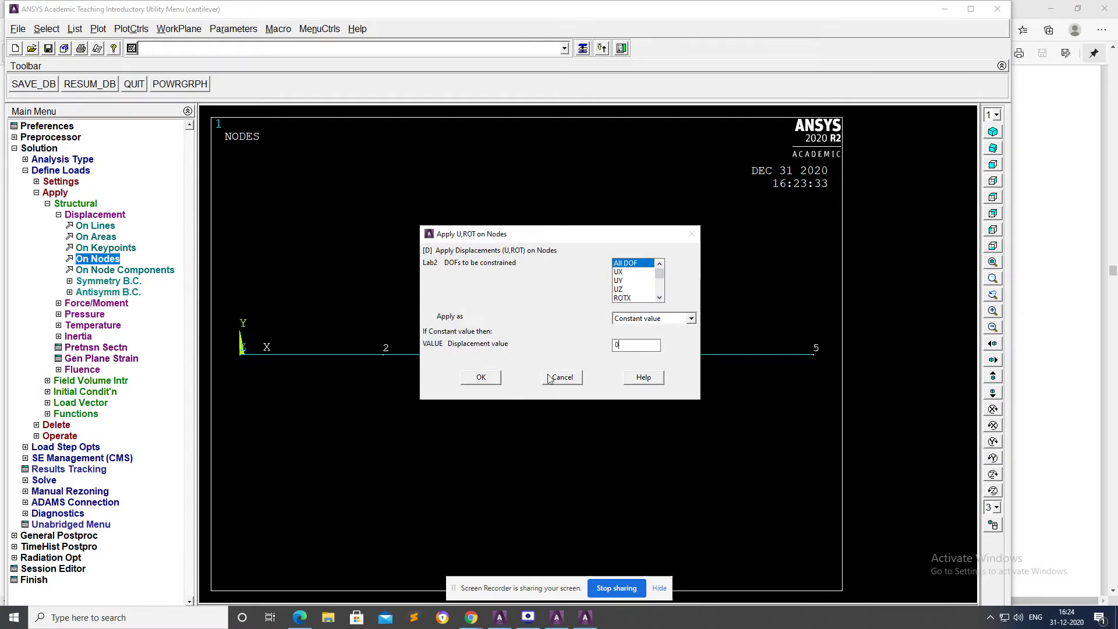
click(478, 378)
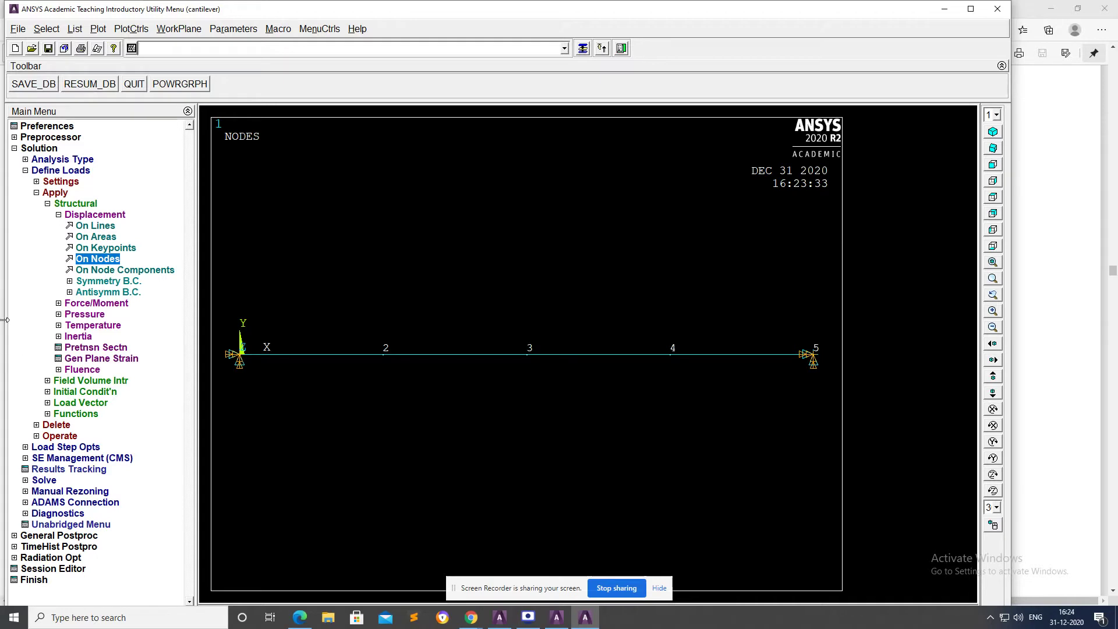
- Apply a constant FY force of -100 to middle node 3 and finish applying loads
click(85, 306)
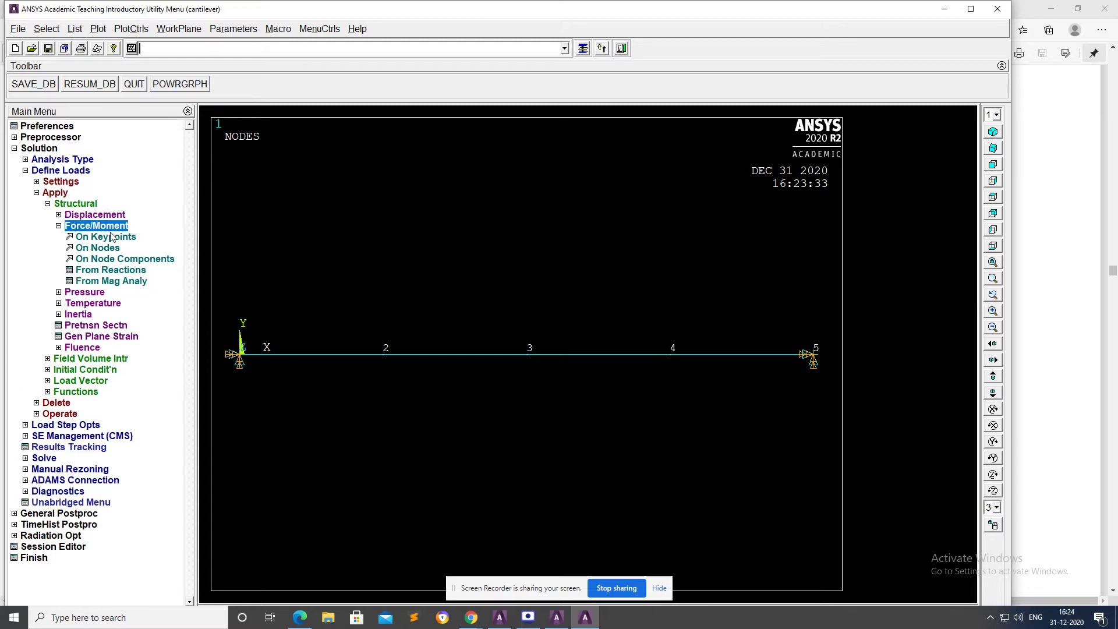
click(106, 249)
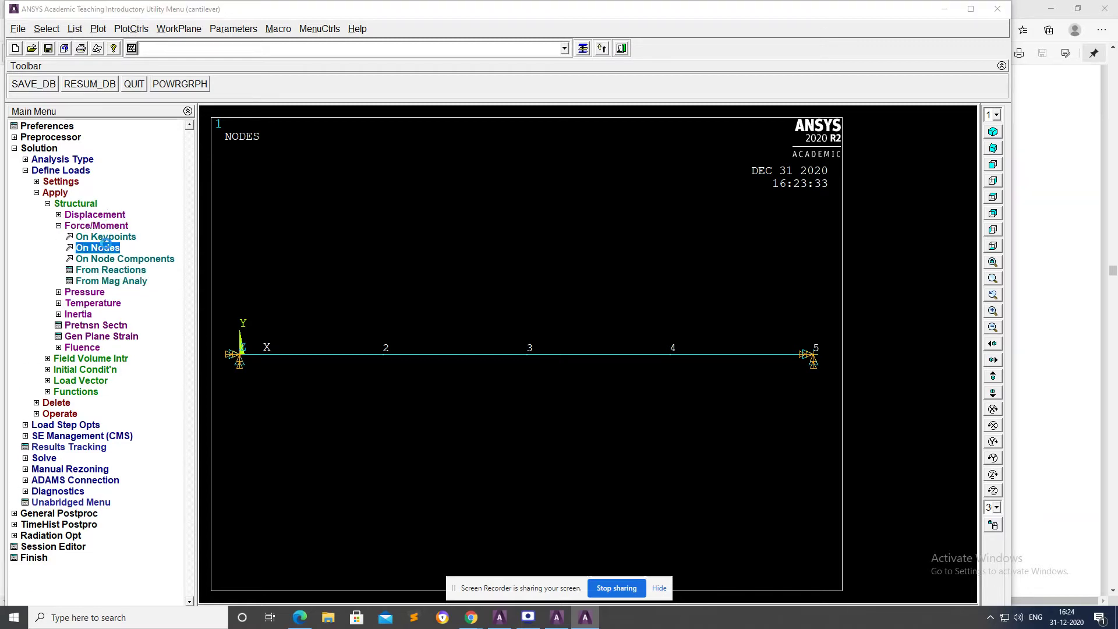
click(529, 355)
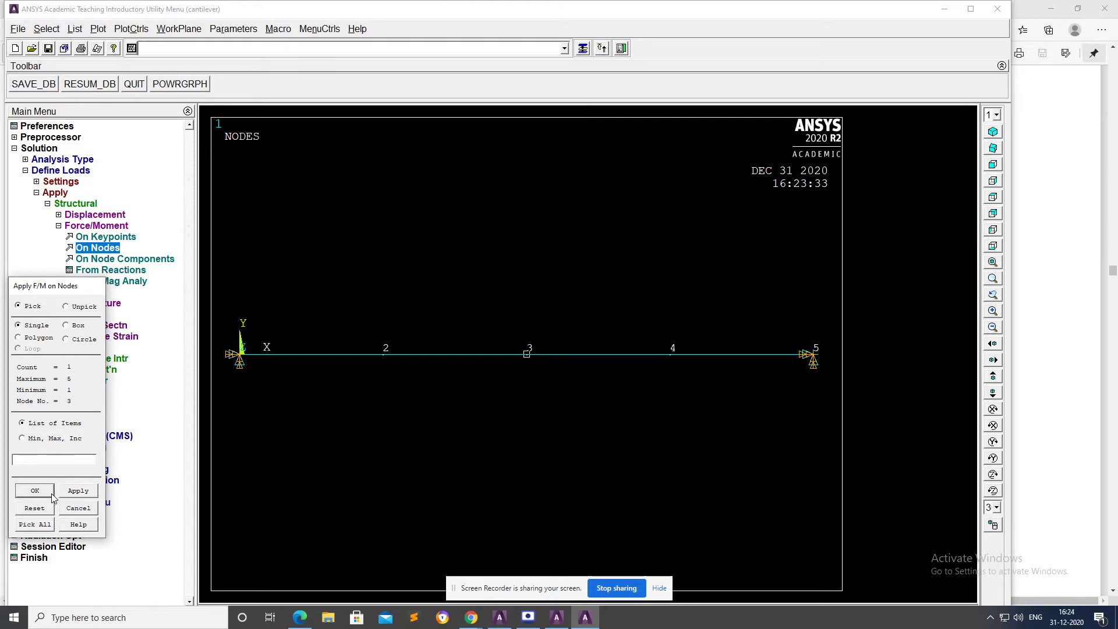
click(35, 490)
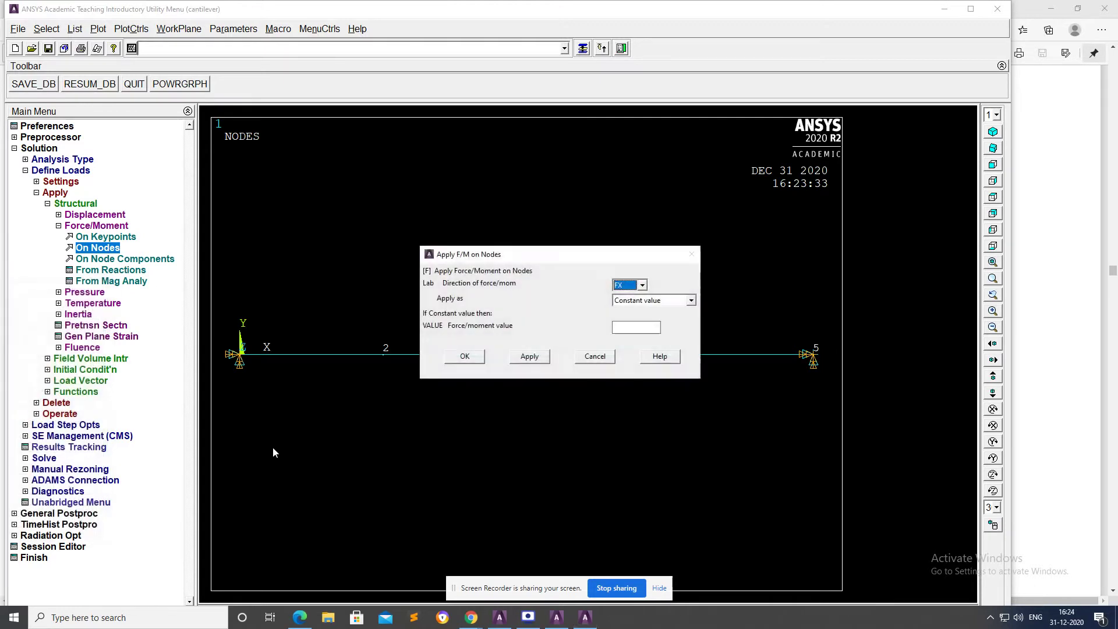
click(642, 285)
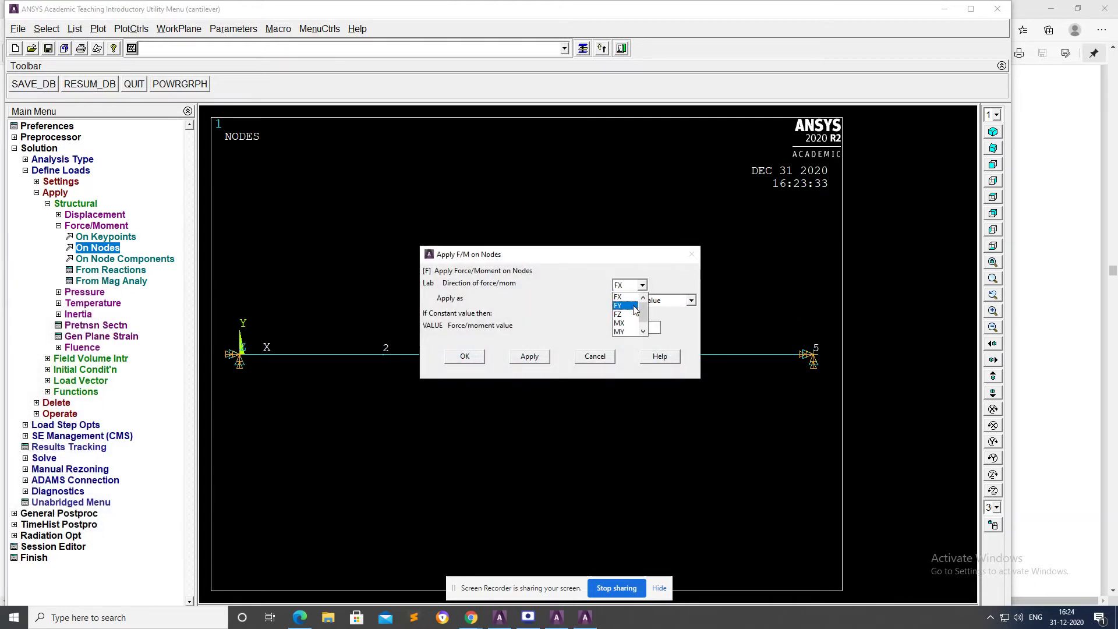
click(635, 327)
text(-100)
click(529, 357)
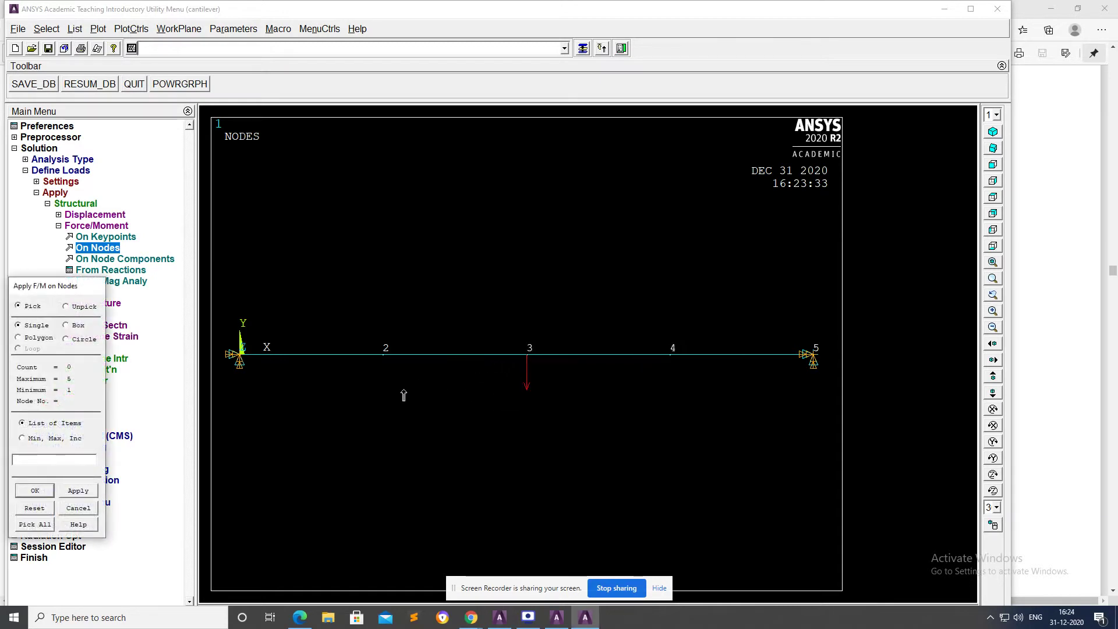
click(41, 494)
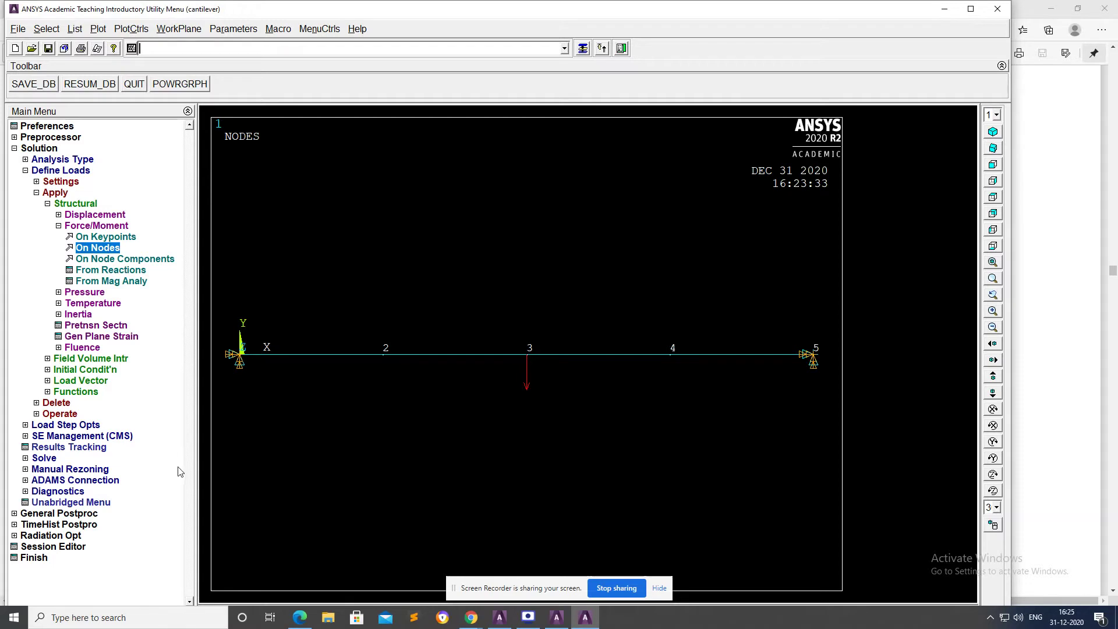
click(64, 515)
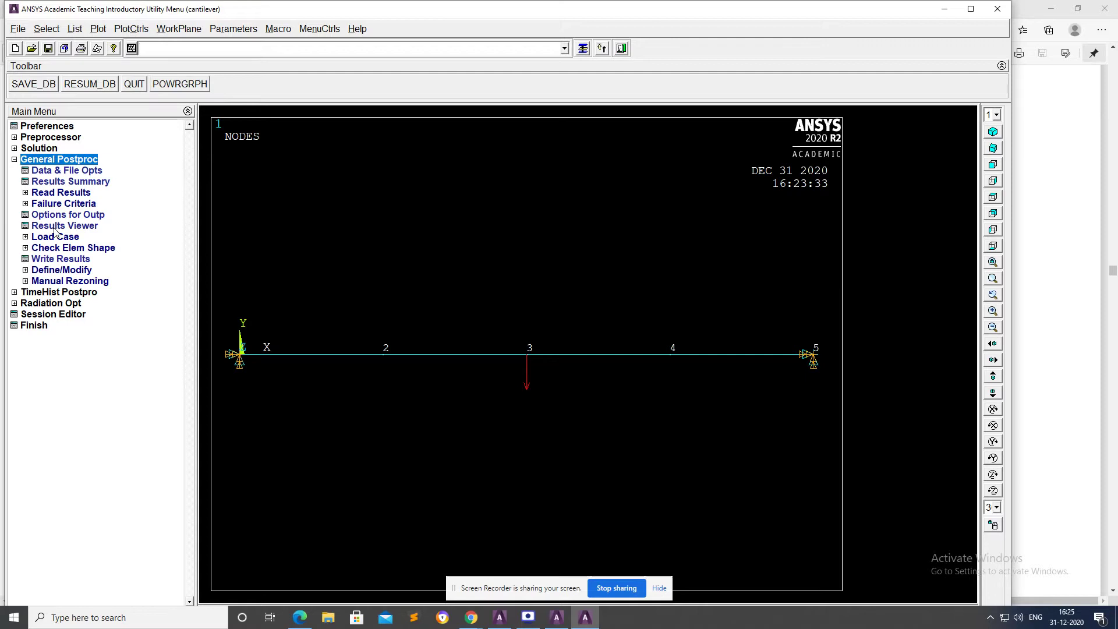
click(54, 161)
click(54, 161)
- Solve the current load step and close the solution note and status listing
click(35, 149)
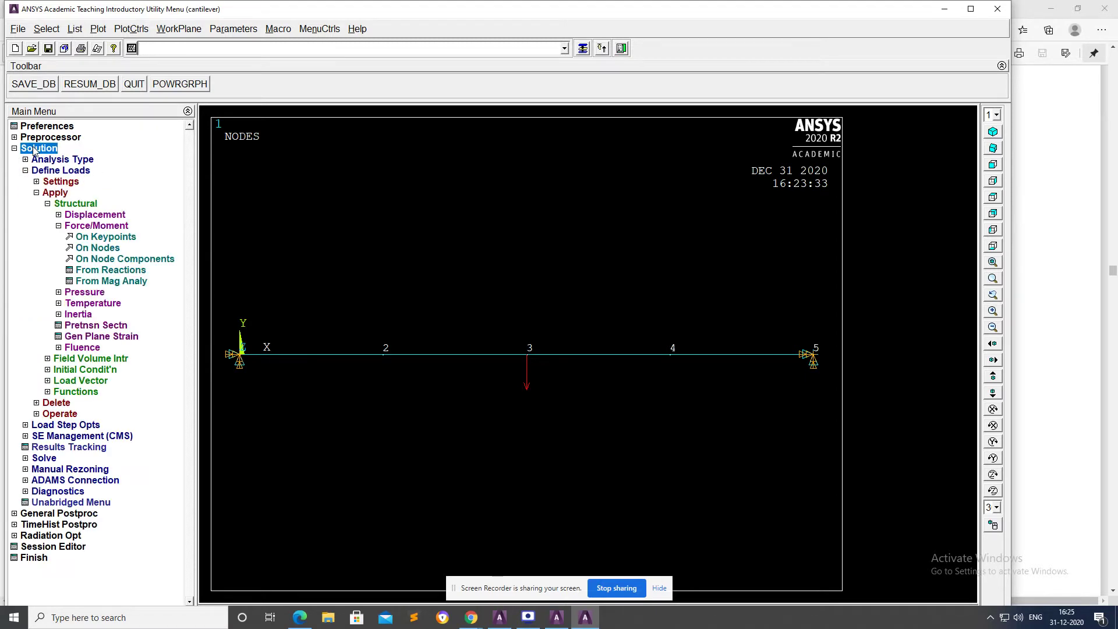
click(51, 464)
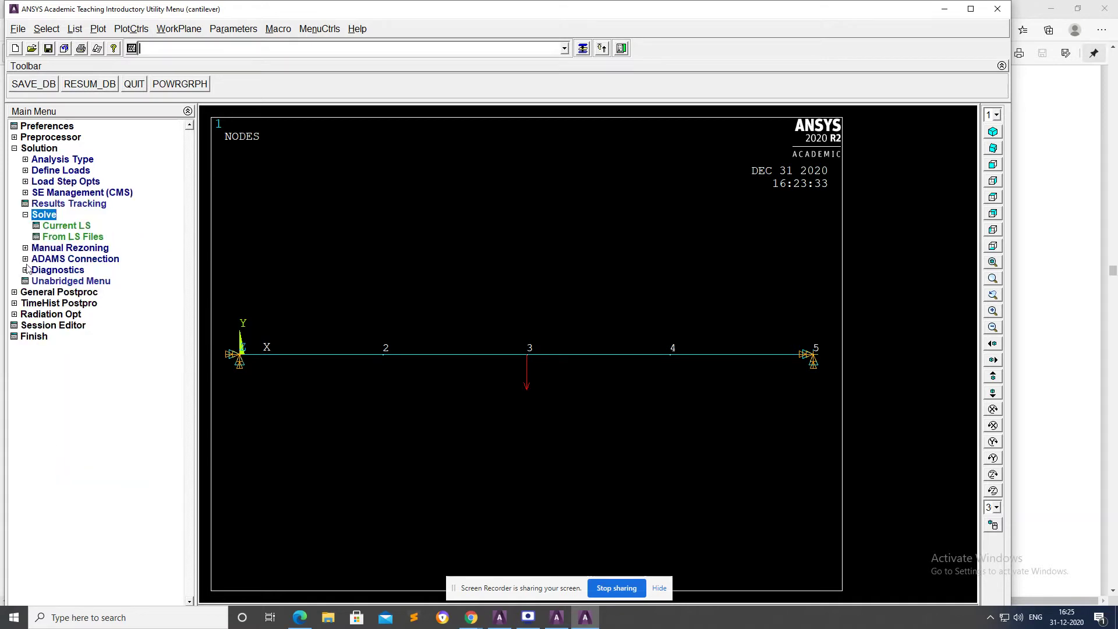
click(62, 226)
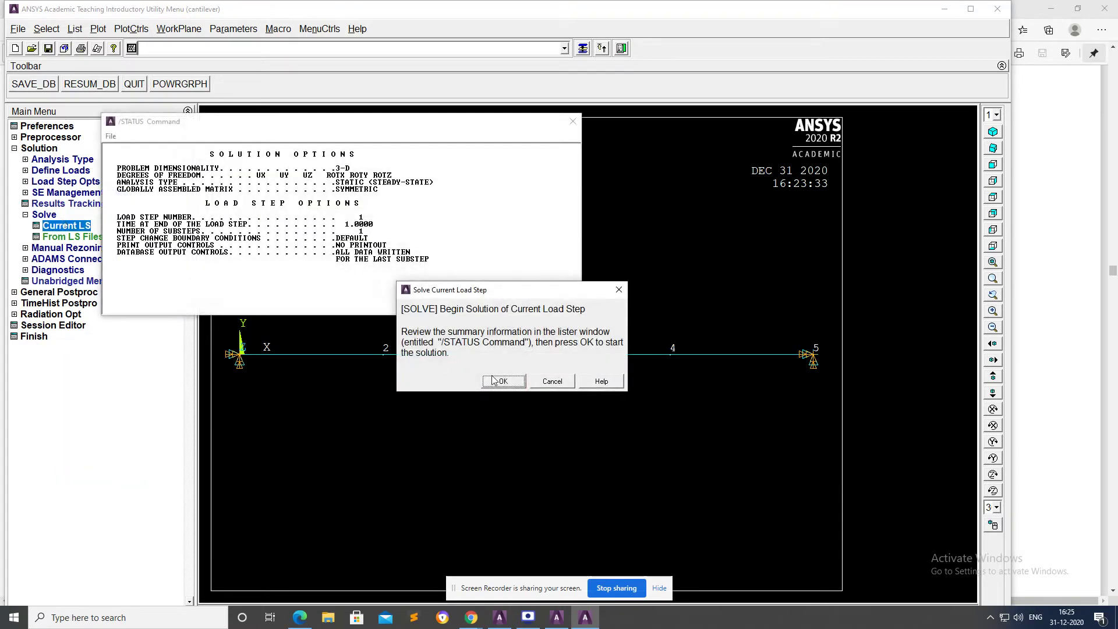
click(494, 380)
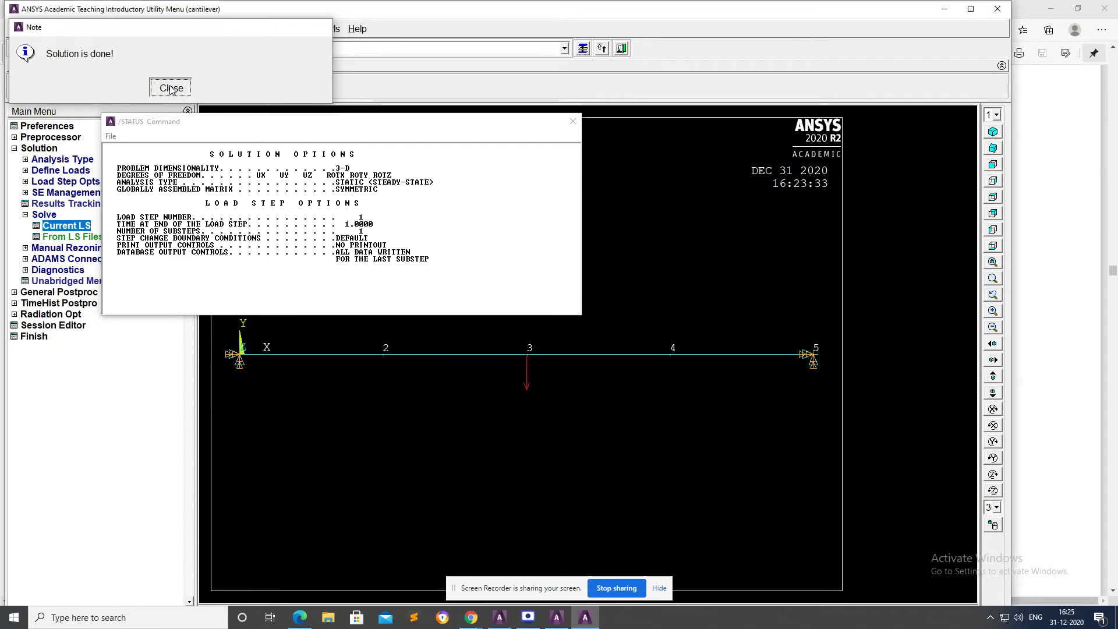
click(169, 86)
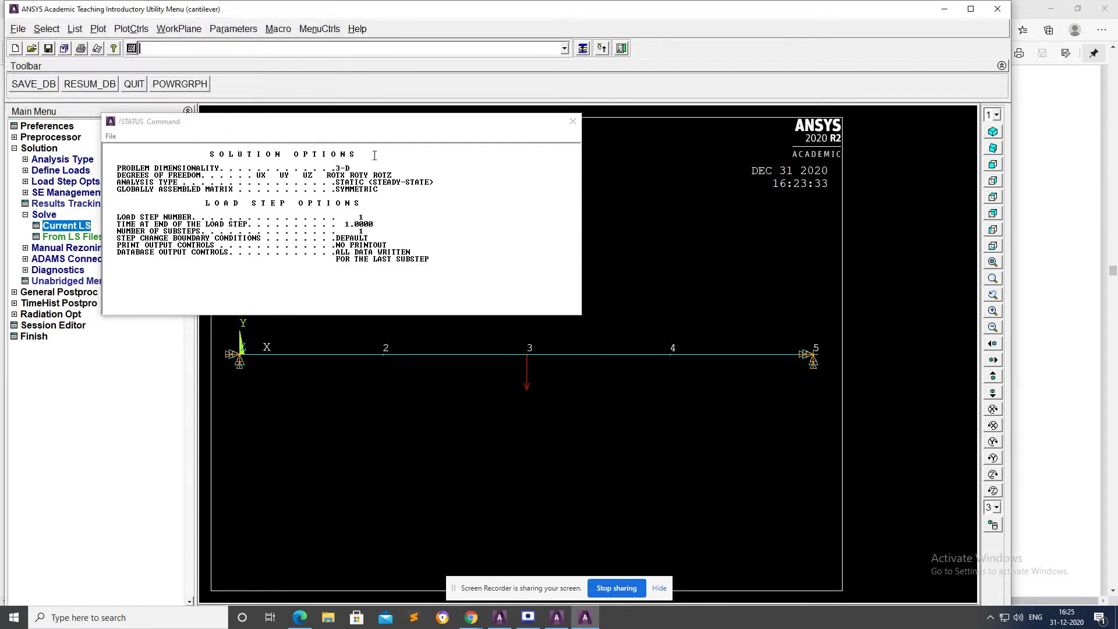
click(573, 122)
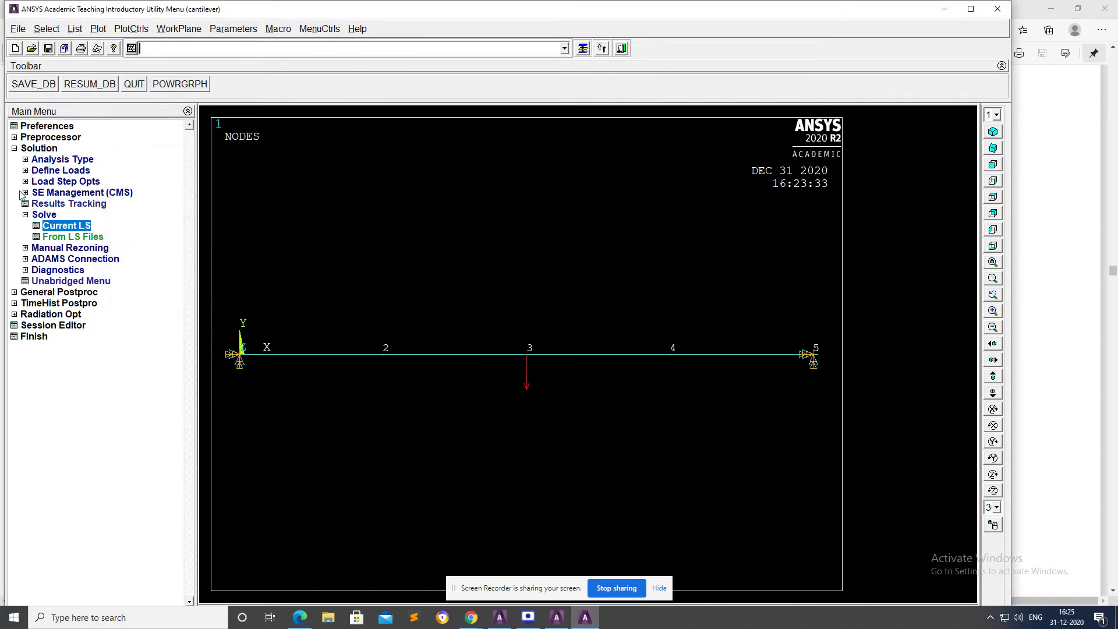
- Plot the beam's deformed shape together with the undeformed shape from the general postprocessing results
click(35, 149)
click(36, 149)
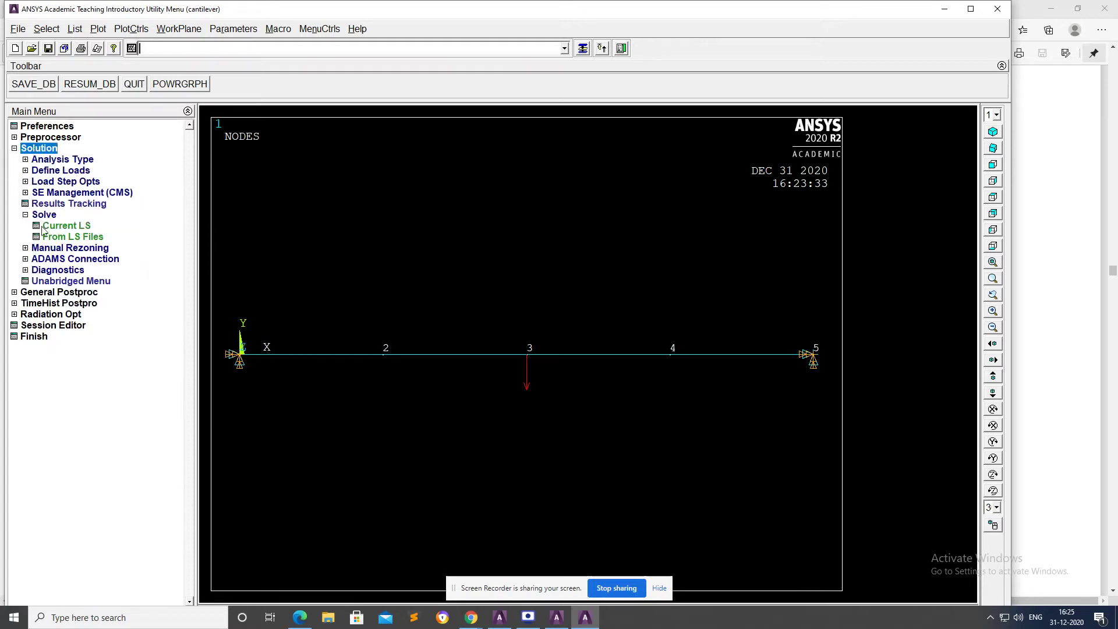
click(44, 293)
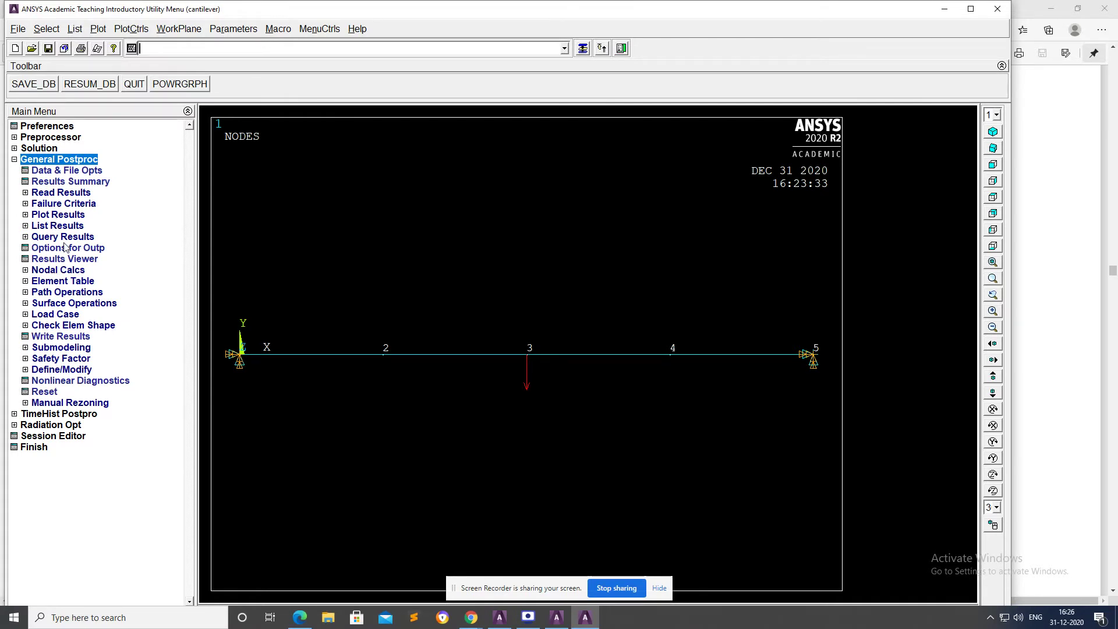
click(47, 217)
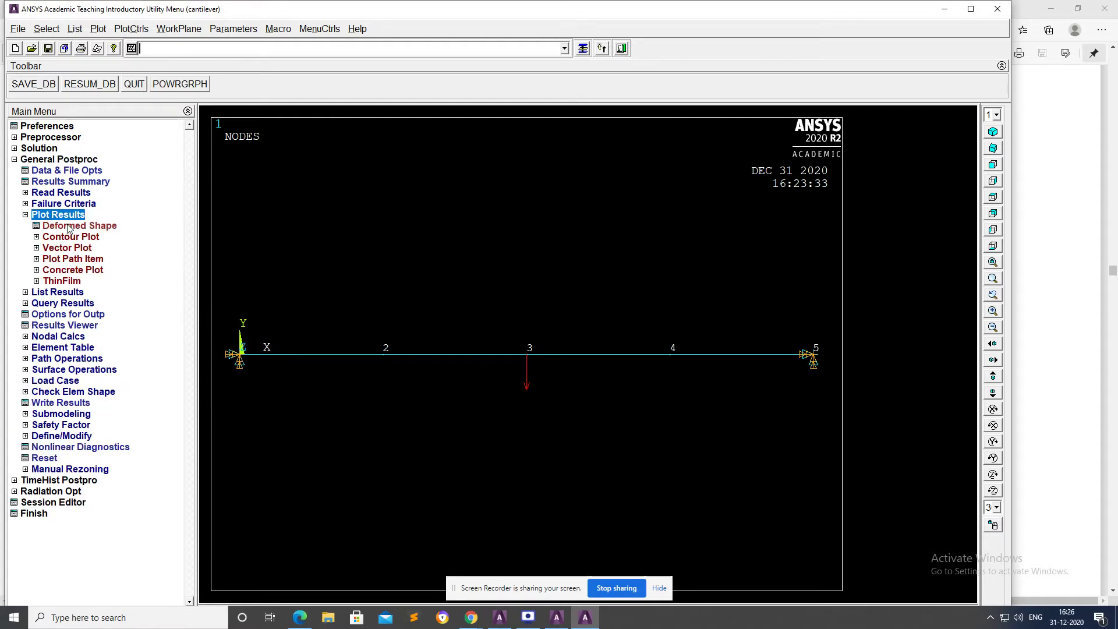
click(67, 227)
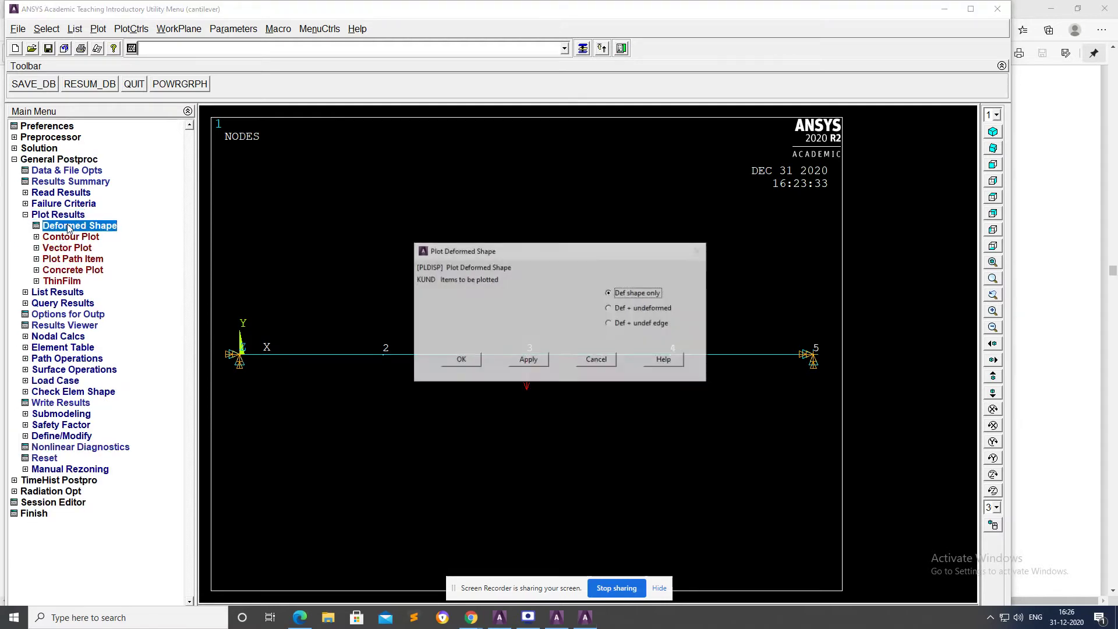
click(609, 308)
click(527, 360)
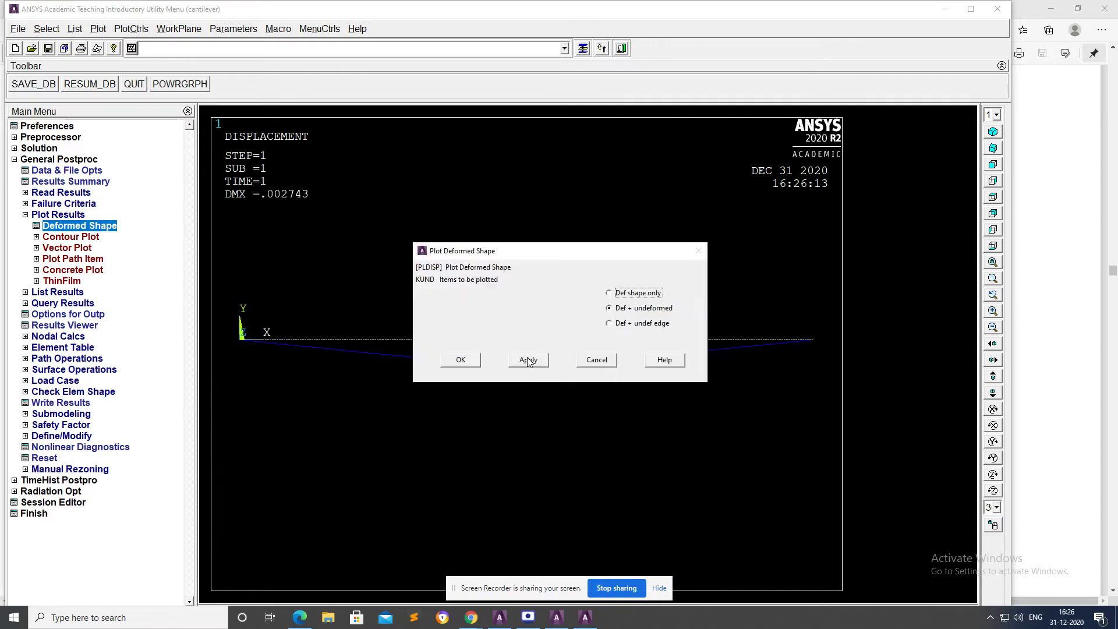
click(461, 361)
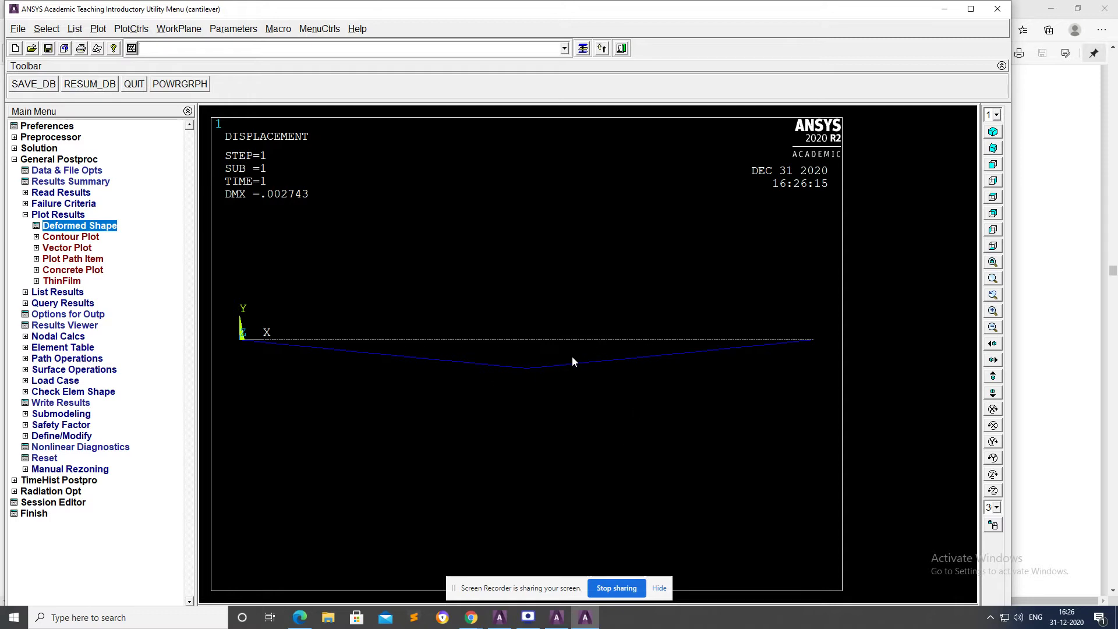
- Start report generation appending to cantilever_report and capture the deformed shape plot with the caption "fixed beam-deformed shape"
click(18, 29)
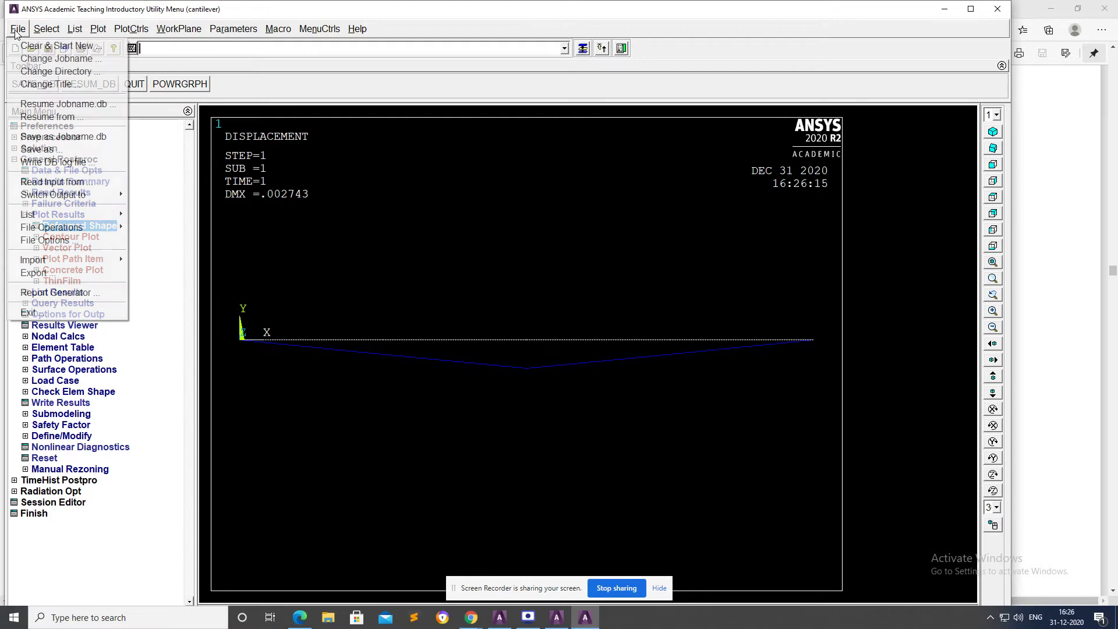
click(37, 298)
click(462, 383)
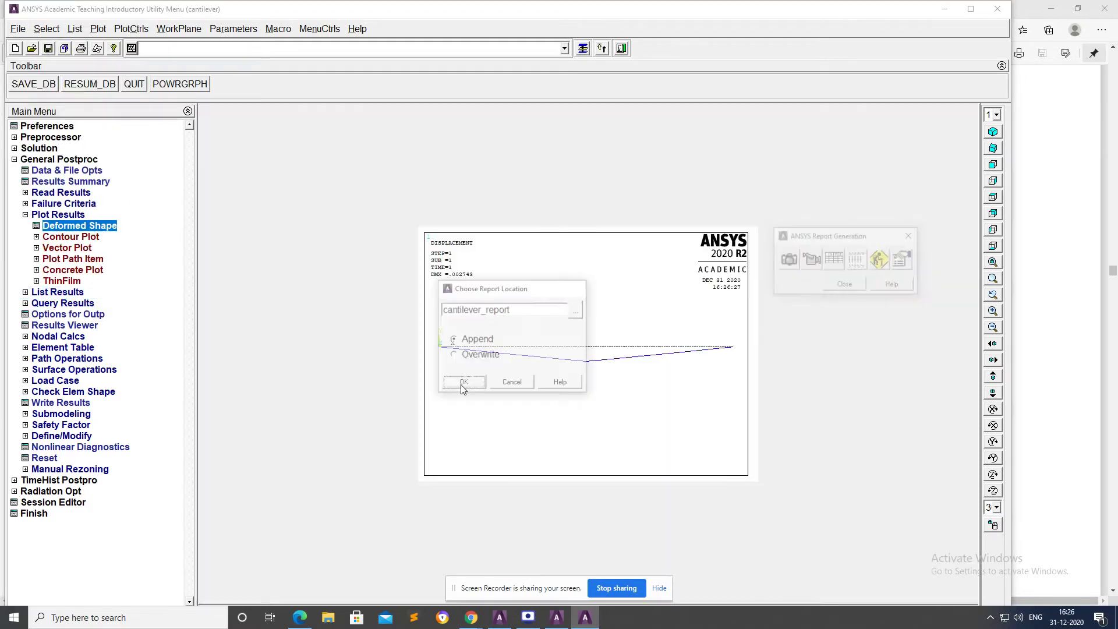
click(789, 262)
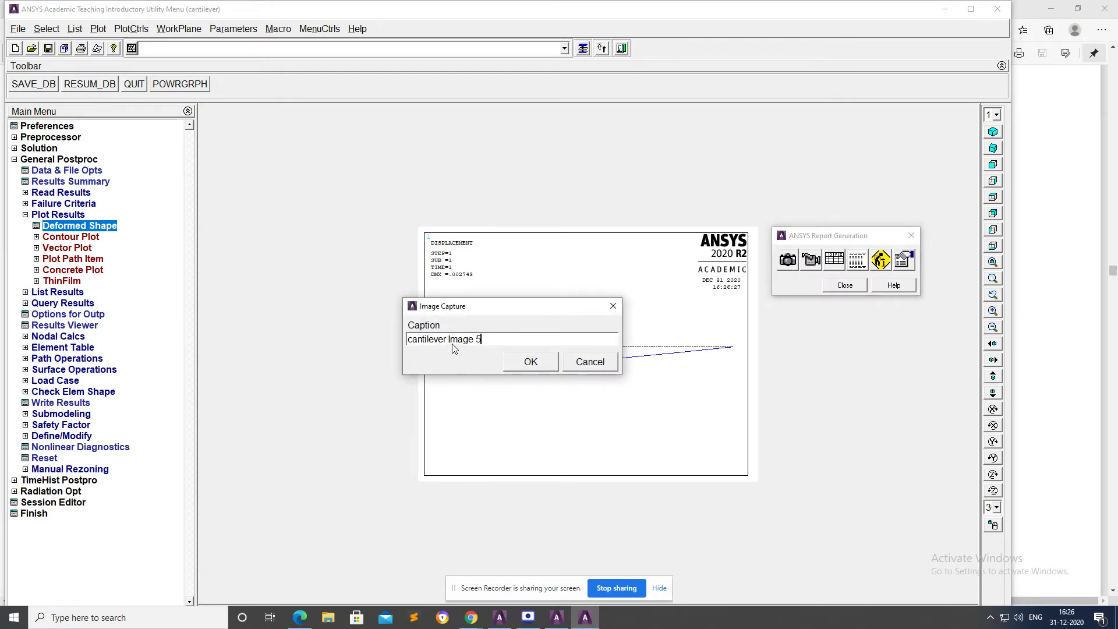
text(fixed beam-deformed shap)
click(531, 362)
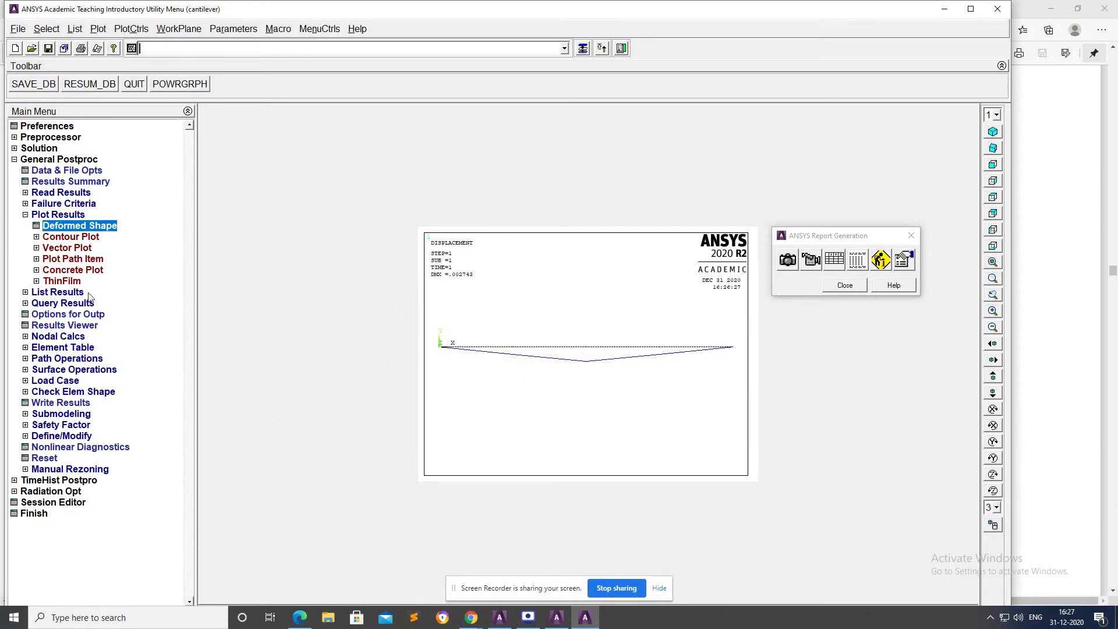
- Define element table items by sequence number for SMISC, 3 and SMISC, 16
click(58, 327)
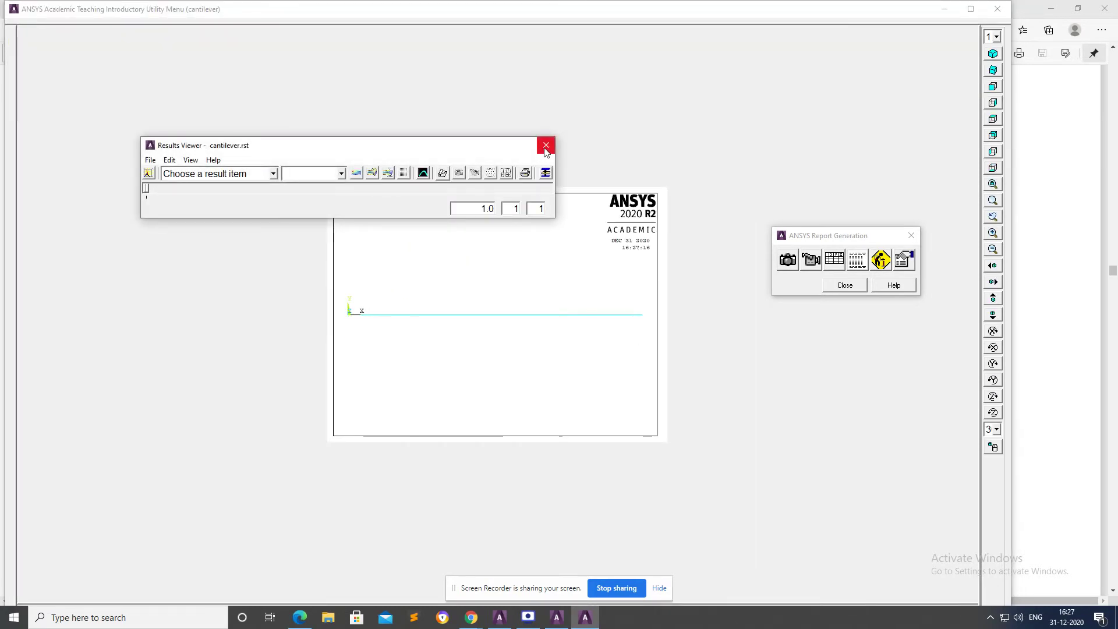
click(545, 147)
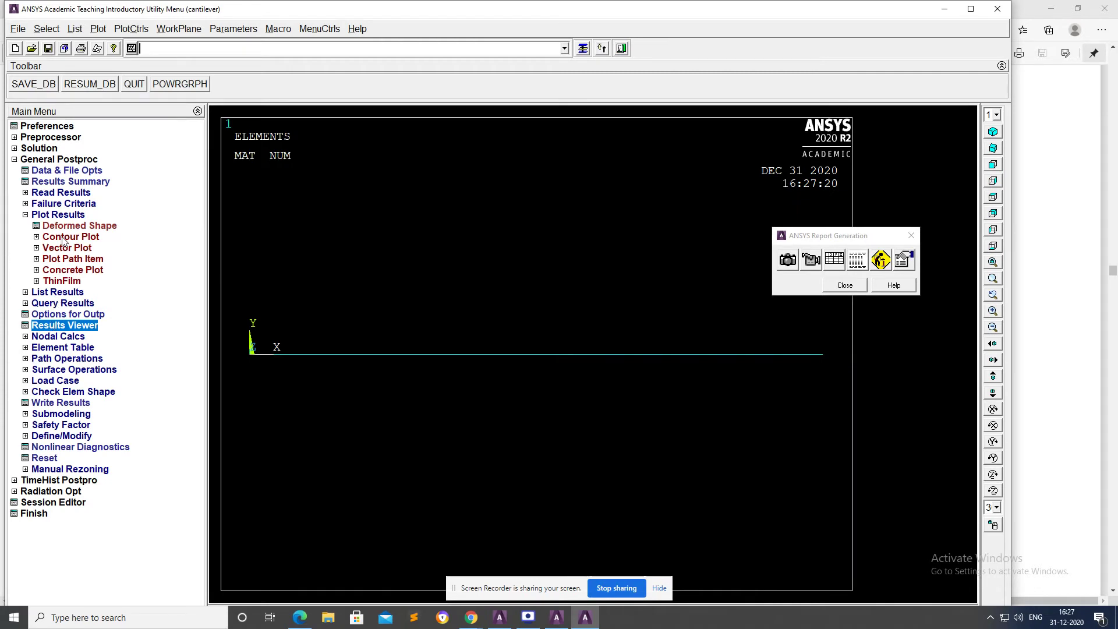
click(56, 347)
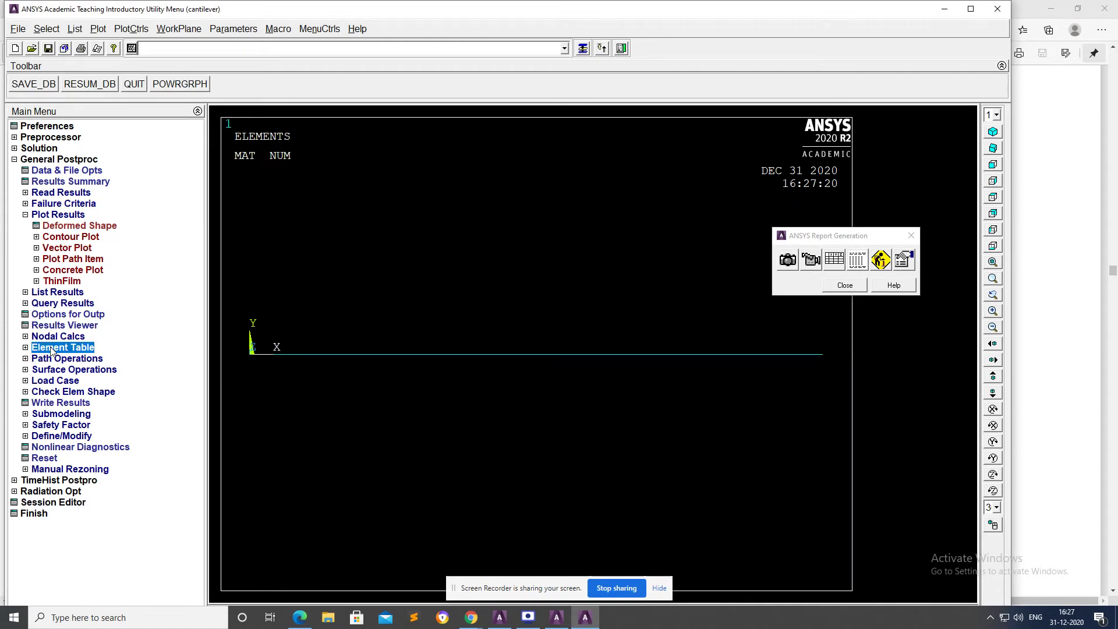
click(61, 293)
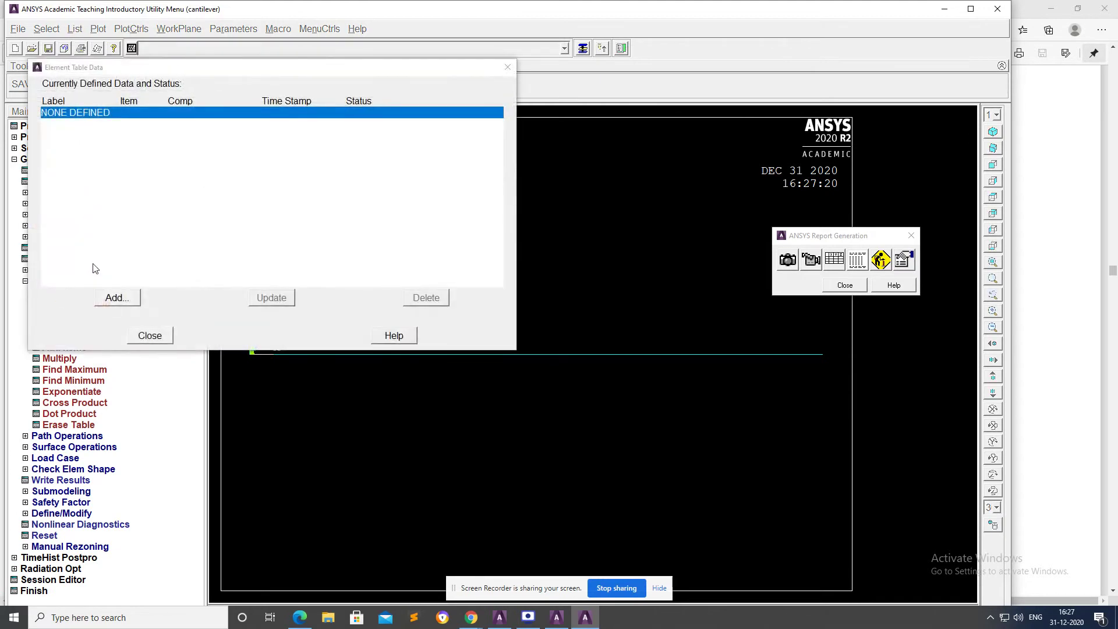
click(109, 298)
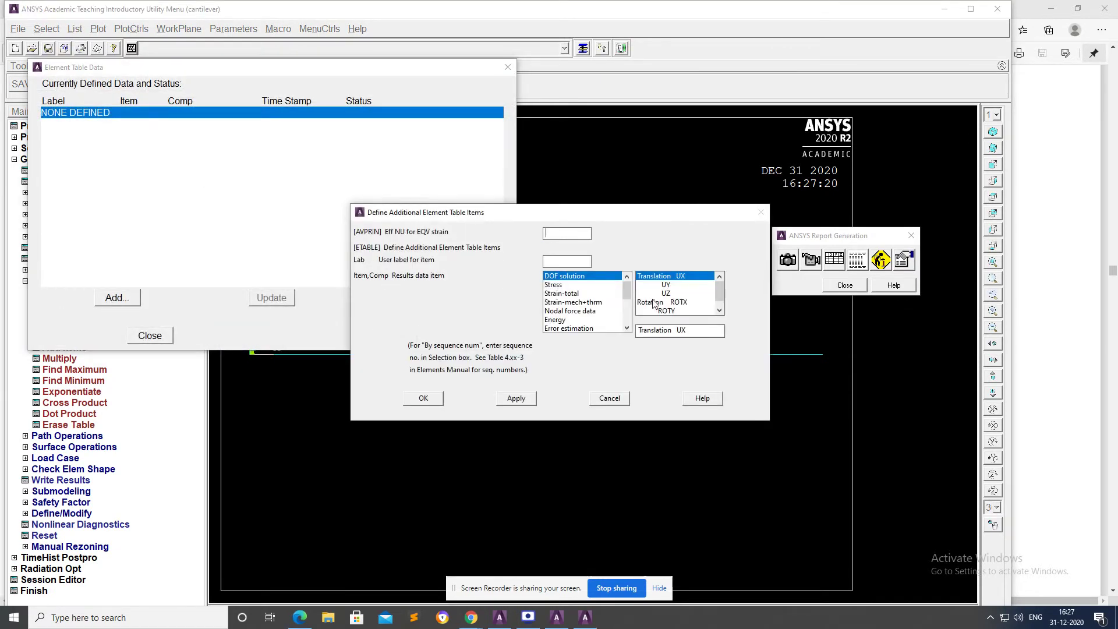
click(616, 328)
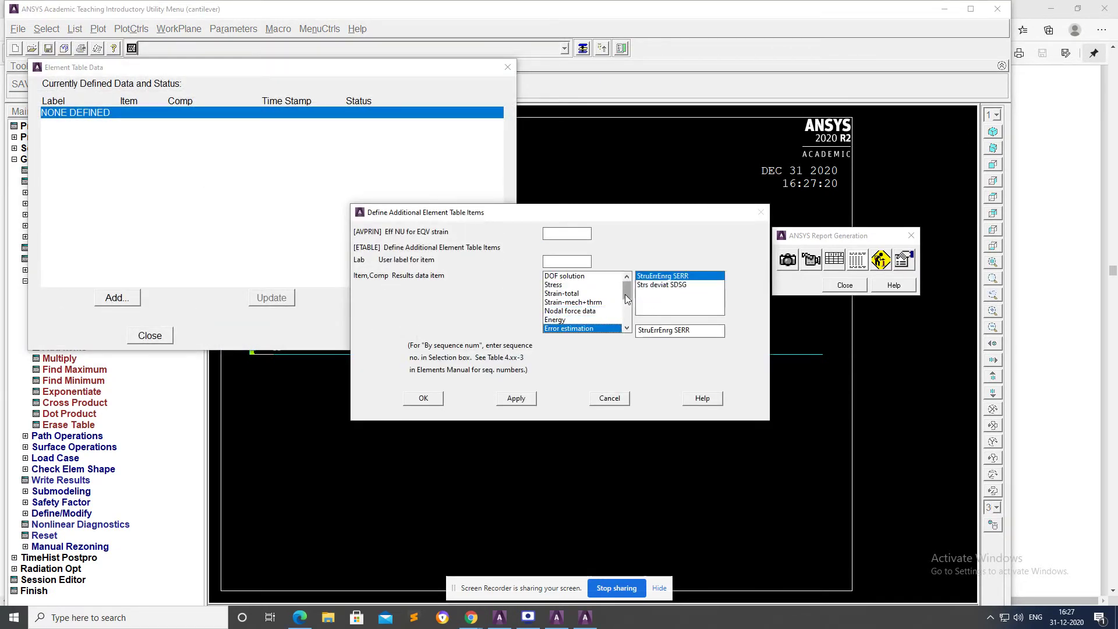
drag(626, 298, 625, 333)
click(593, 329)
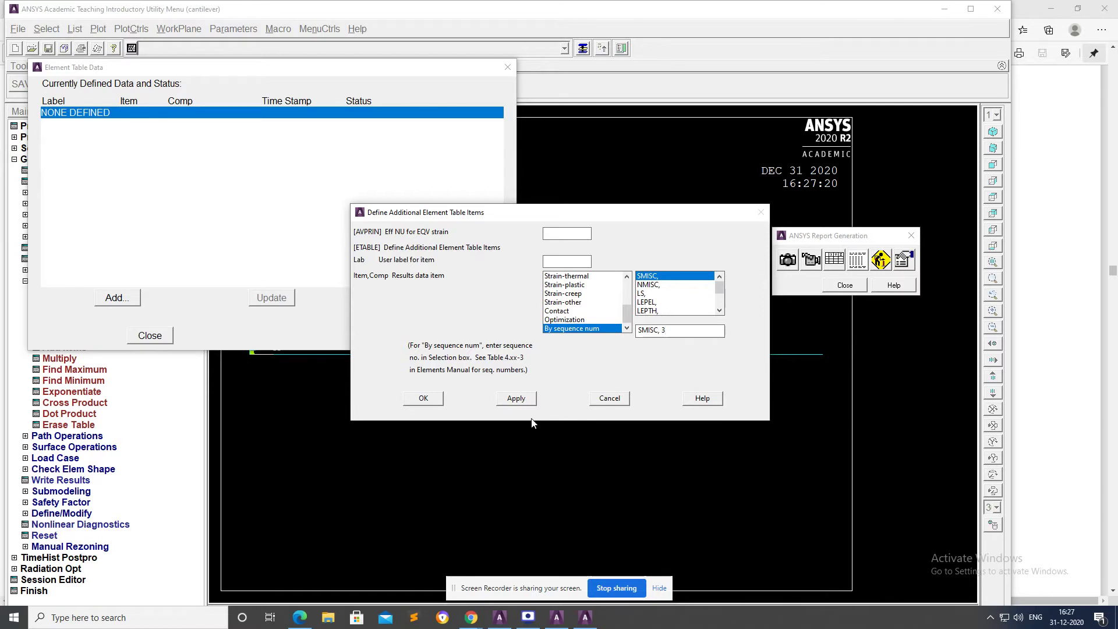
click(523, 399)
drag(626, 289, 624, 329)
click(590, 329)
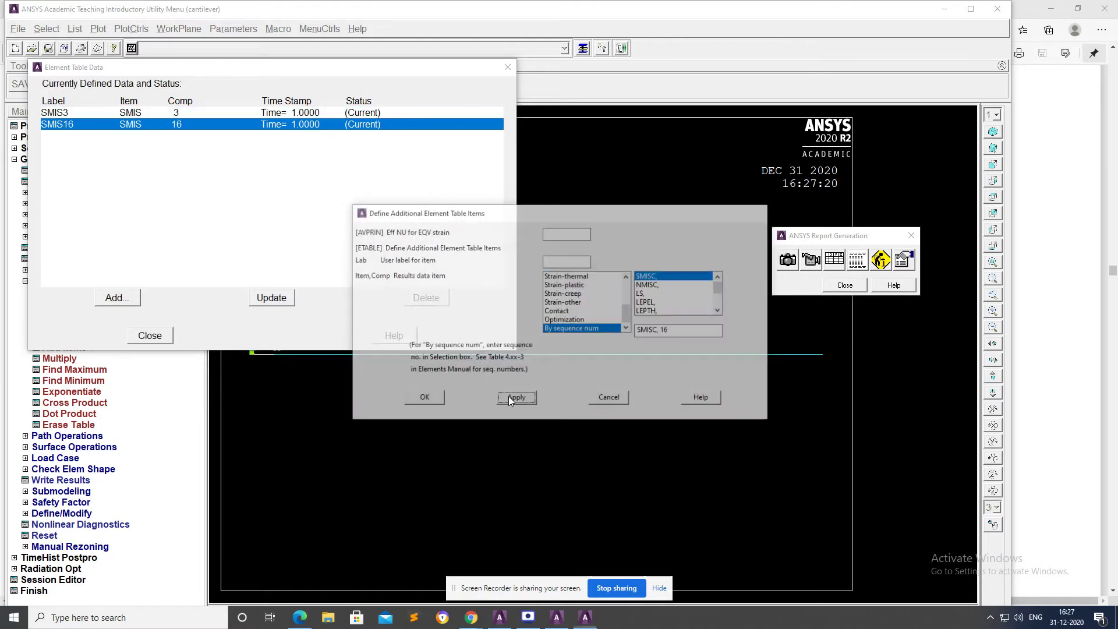
click(509, 396)
- Add an element table item by sequence number for SMISC, 6
scroll(628, 291, down, 3)
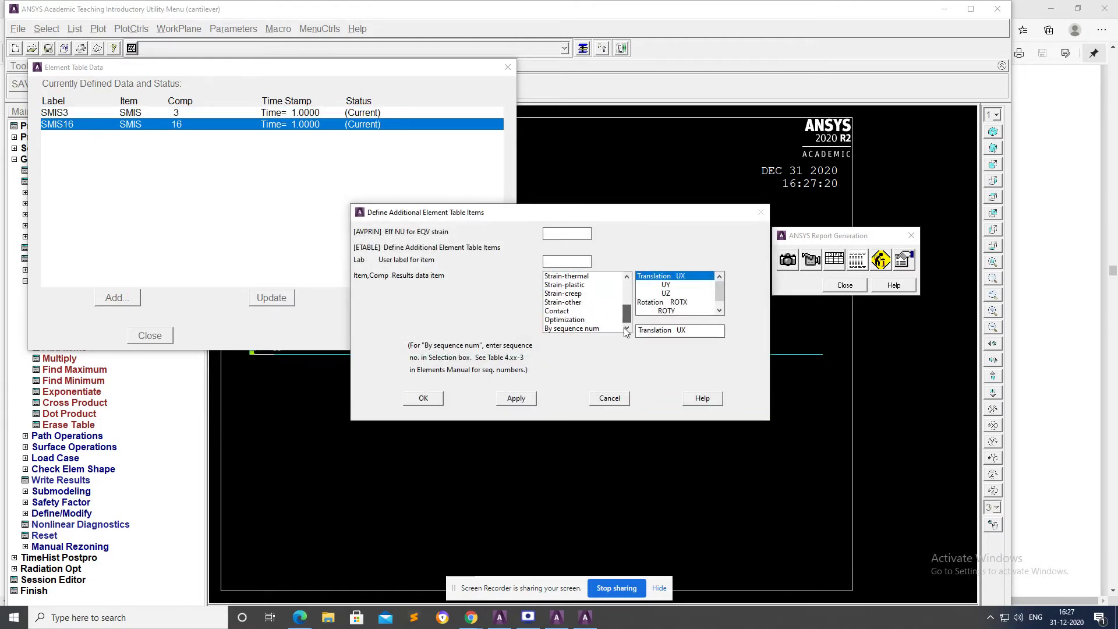
click(572, 329)
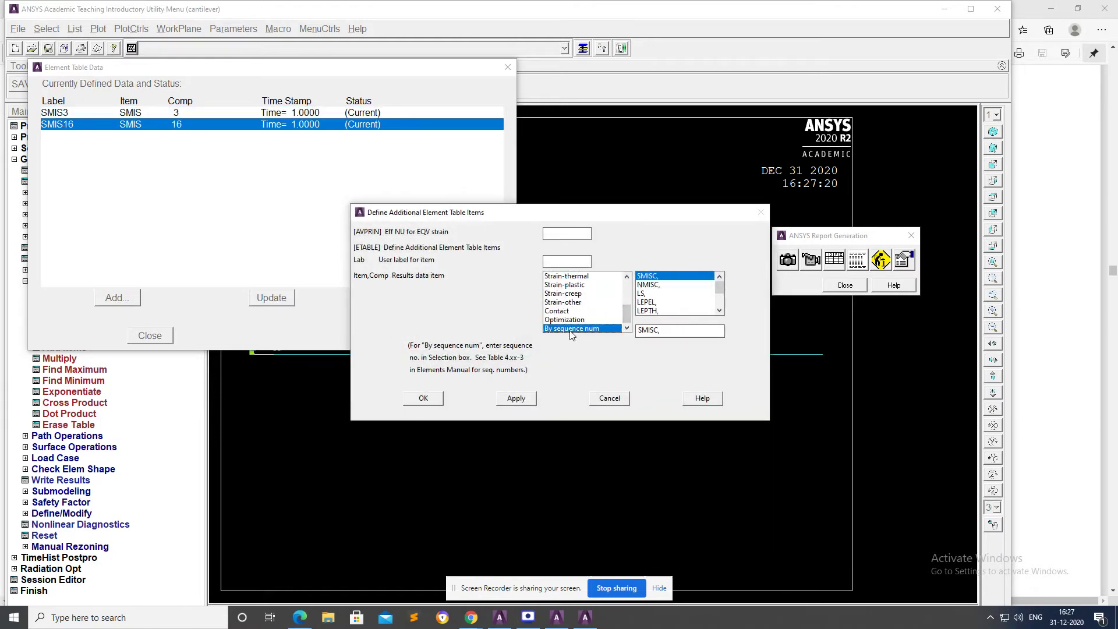
click(678, 331)
text(6)
click(516, 397)
- Add element table items for SMISC, 19 by sequence number and for translation UX, and finish defining the table
scroll(615, 325, down, 3)
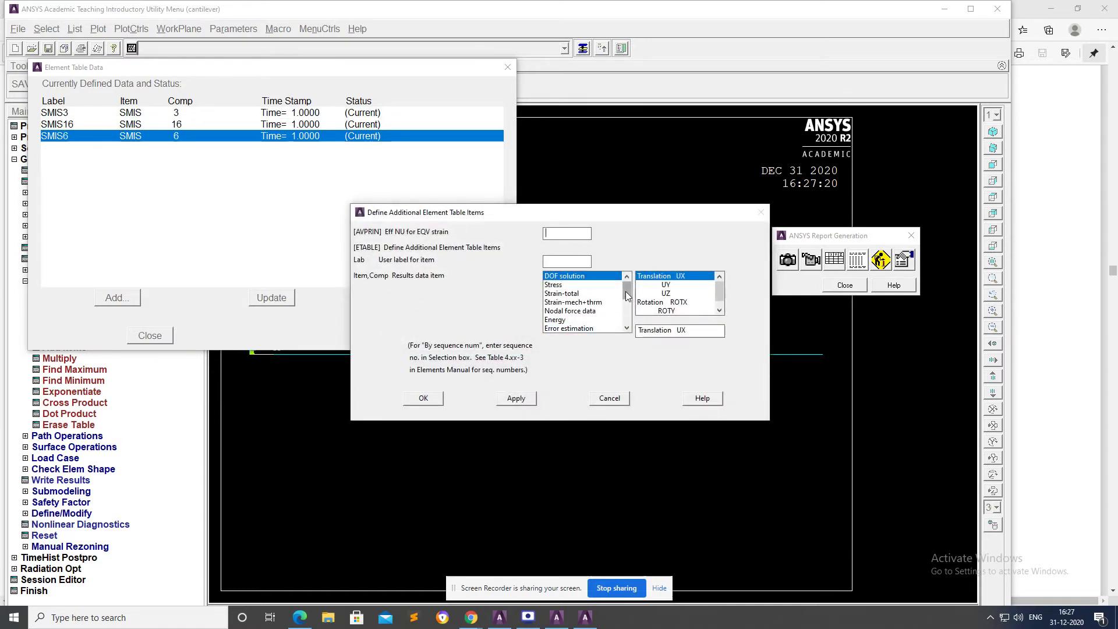
click(614, 329)
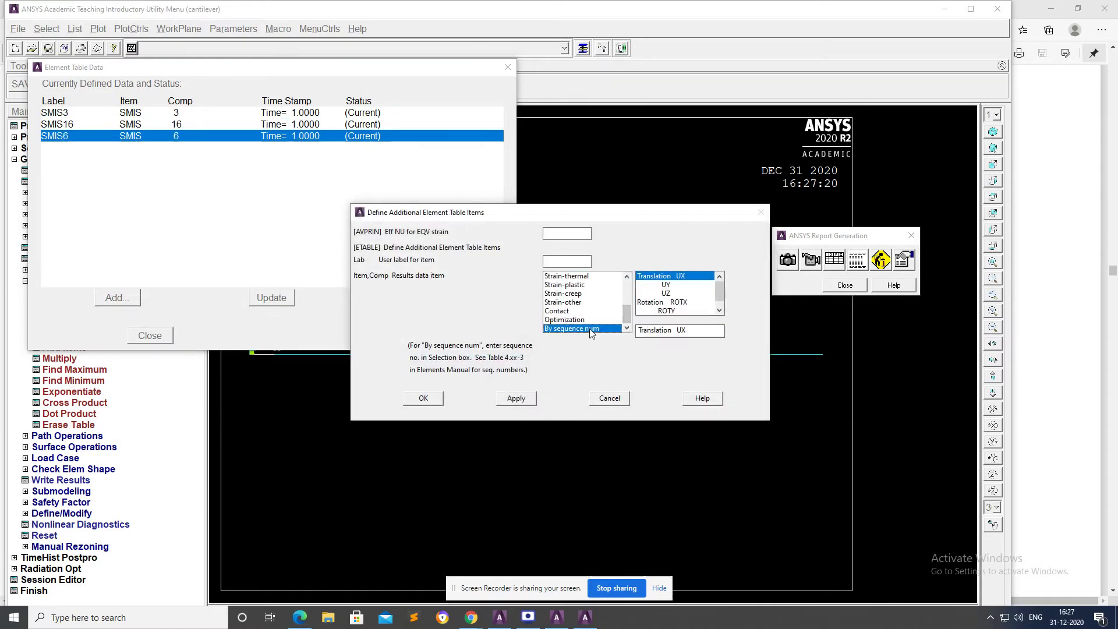
click(676, 331)
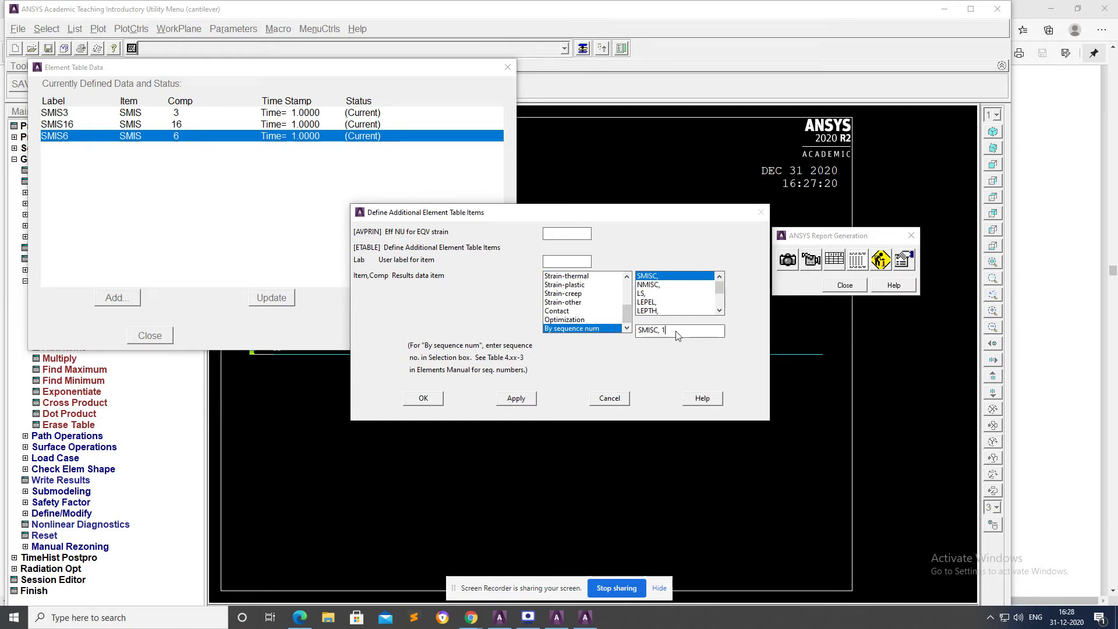
text(19)
click(531, 400)
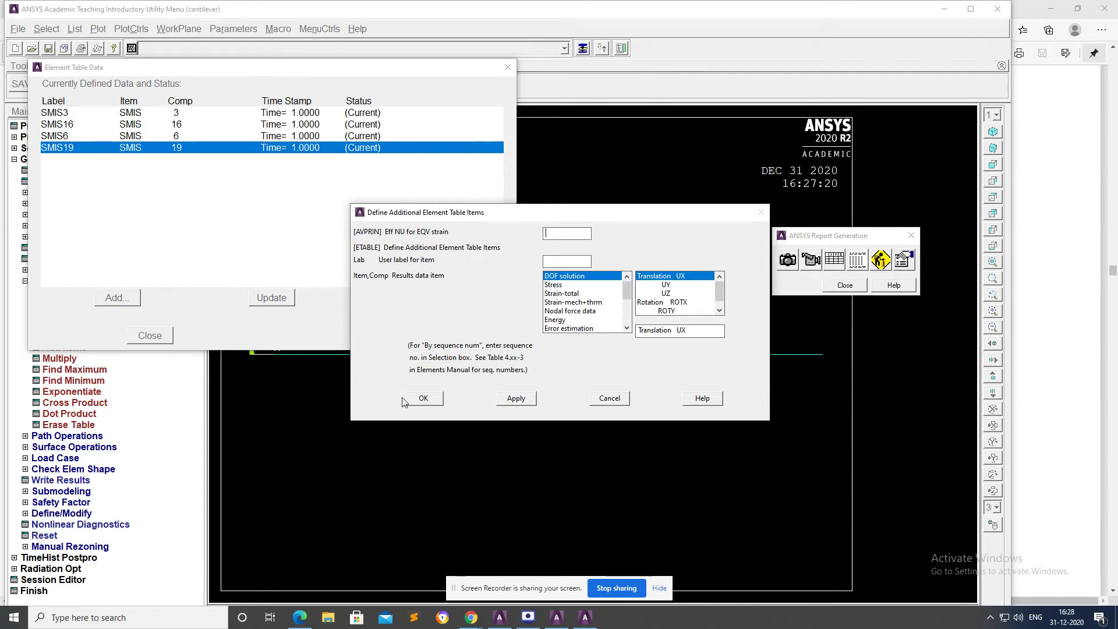
click(429, 398)
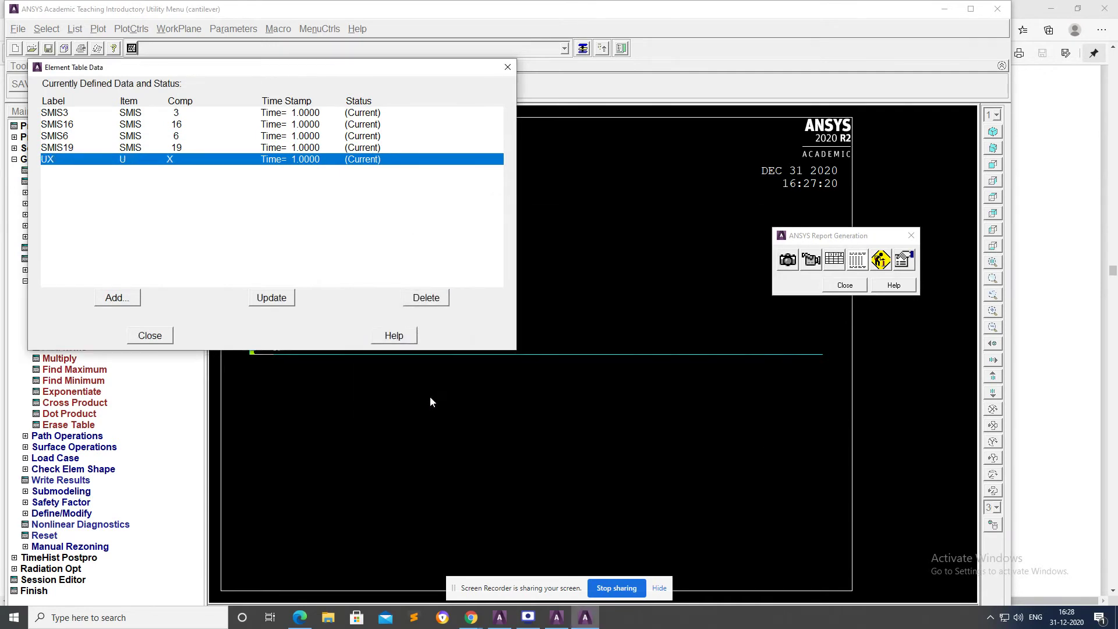
click(146, 336)
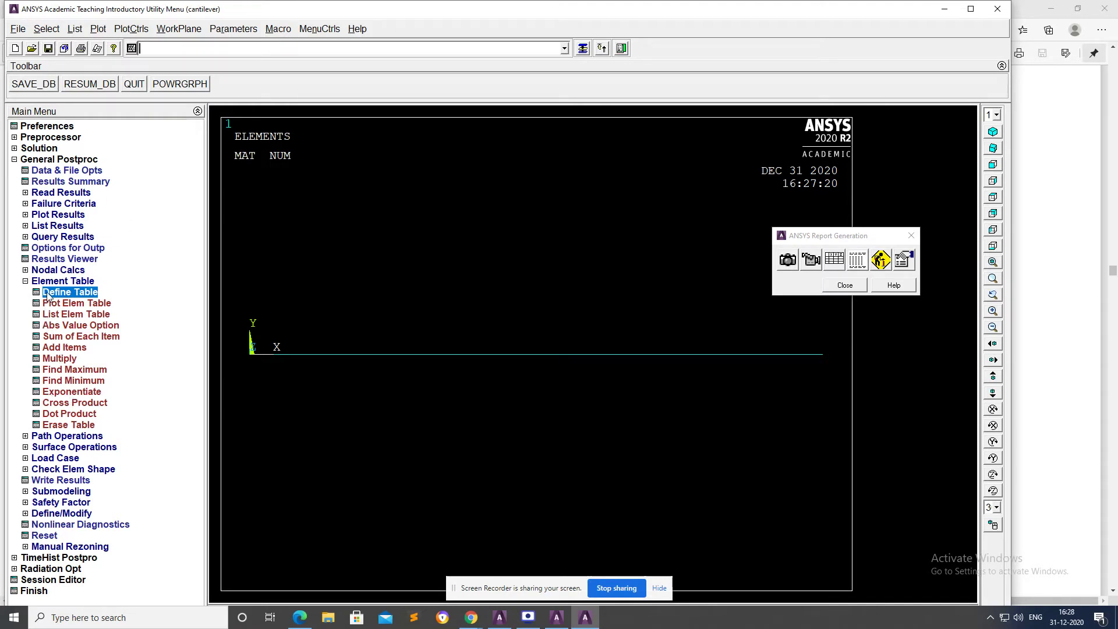
- Plot the line element results on the undeformed shape with SMIS3 at node I and SMIS16 at node J
click(56, 216)
click(64, 239)
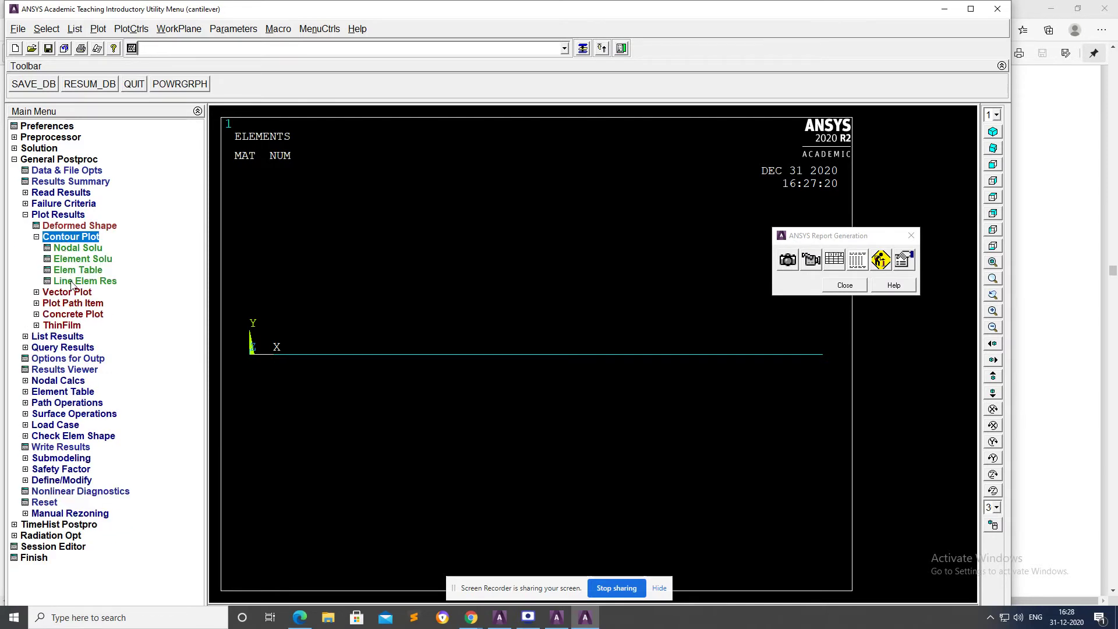
click(72, 283)
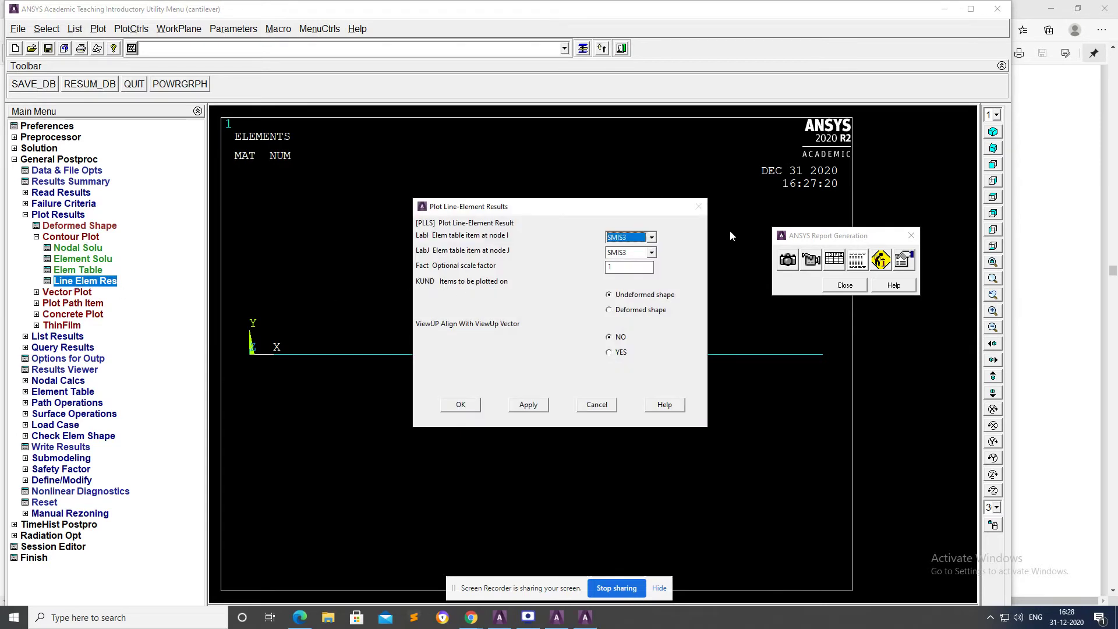
click(650, 253)
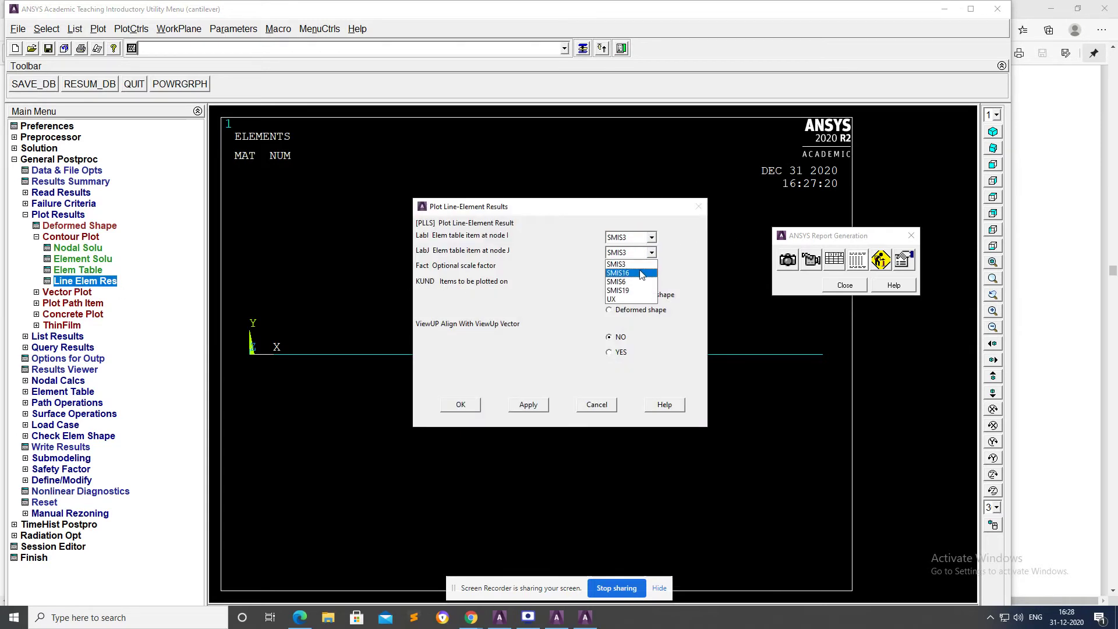
click(640, 272)
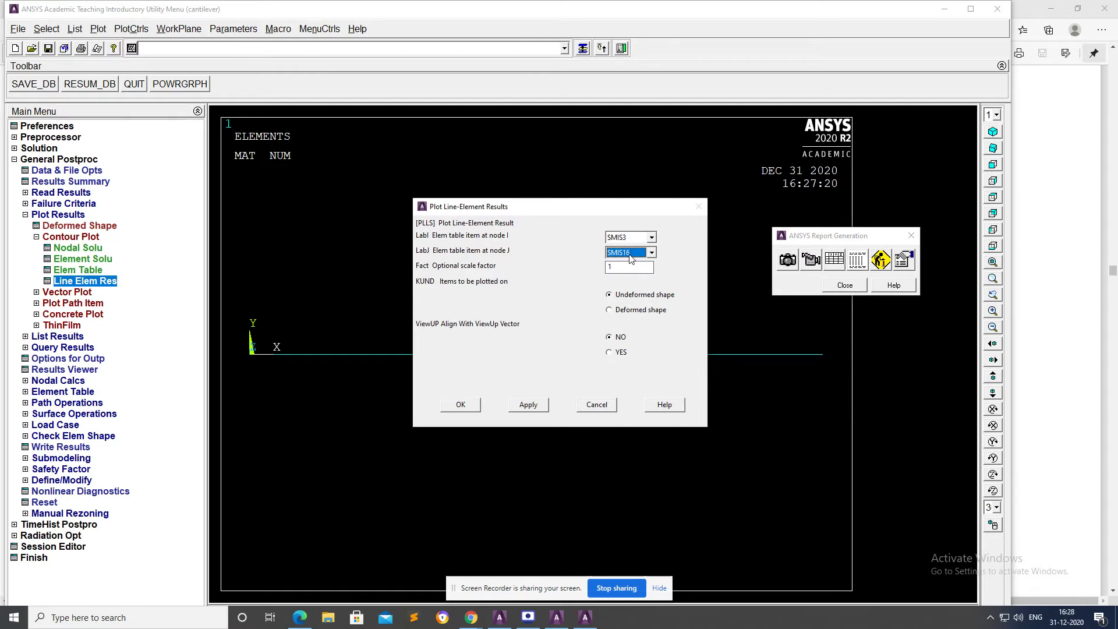
click(529, 406)
click(466, 409)
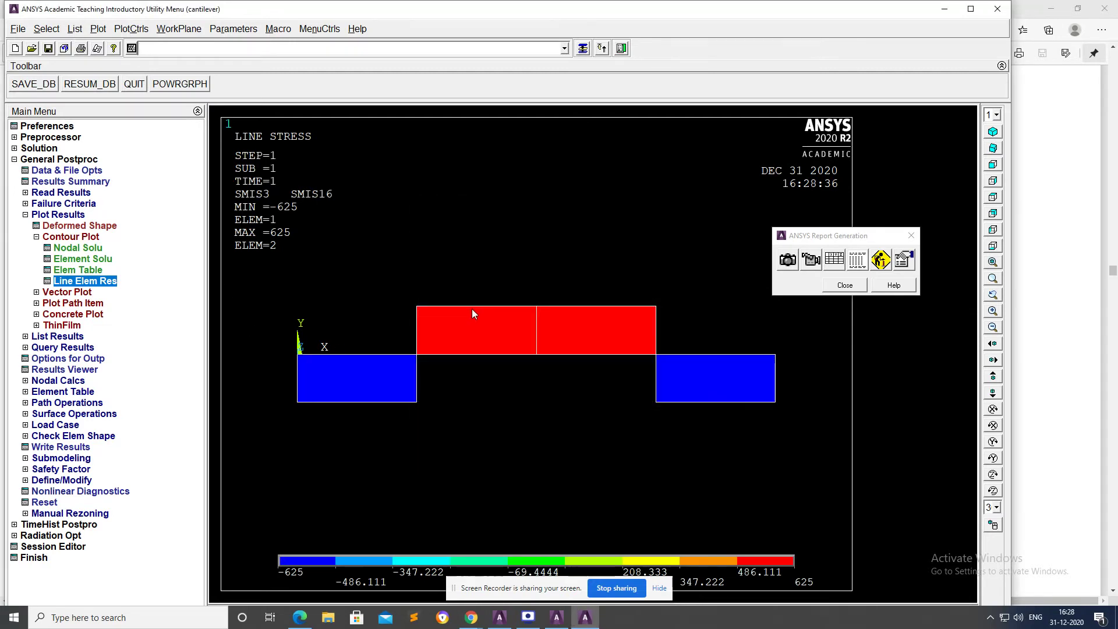
- Capture the SMIS3–SMIS16 line stress plot into the report with the caption "fixed beam-BMD"
click(18, 30)
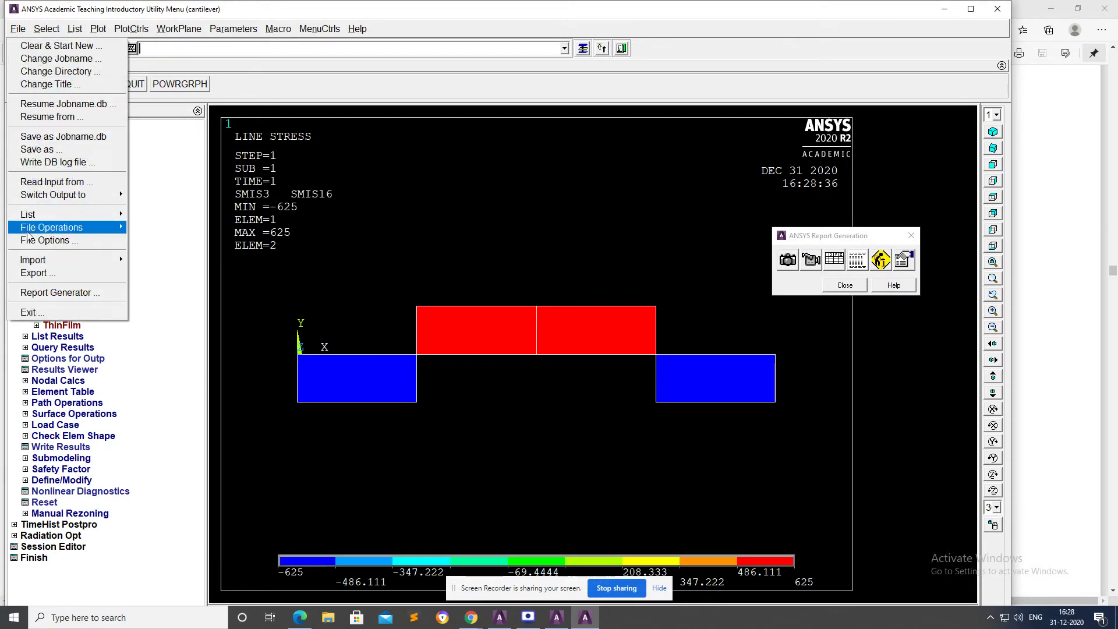
click(56, 293)
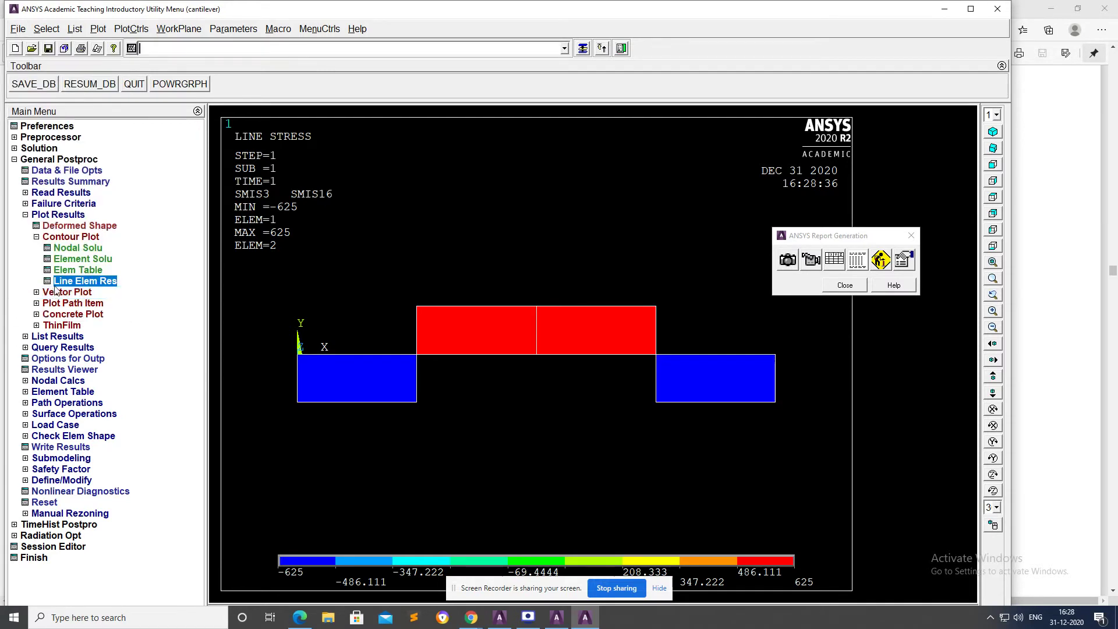
click(787, 259)
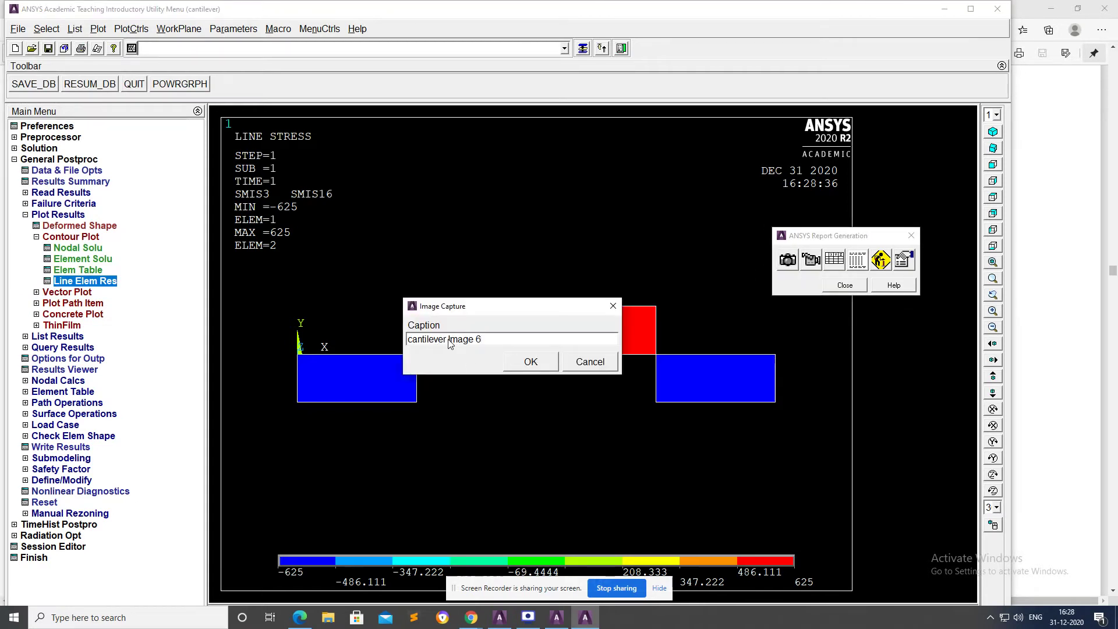
key(BackSpace)
key(BackSpace)
key(BackSpace)
key(BackSpace)
key(BackSpace)
key(BackSpace)
key(BackSpace)
key(BackSpace)
key(BackSpace)
key(BackSpace)
text(fixed)
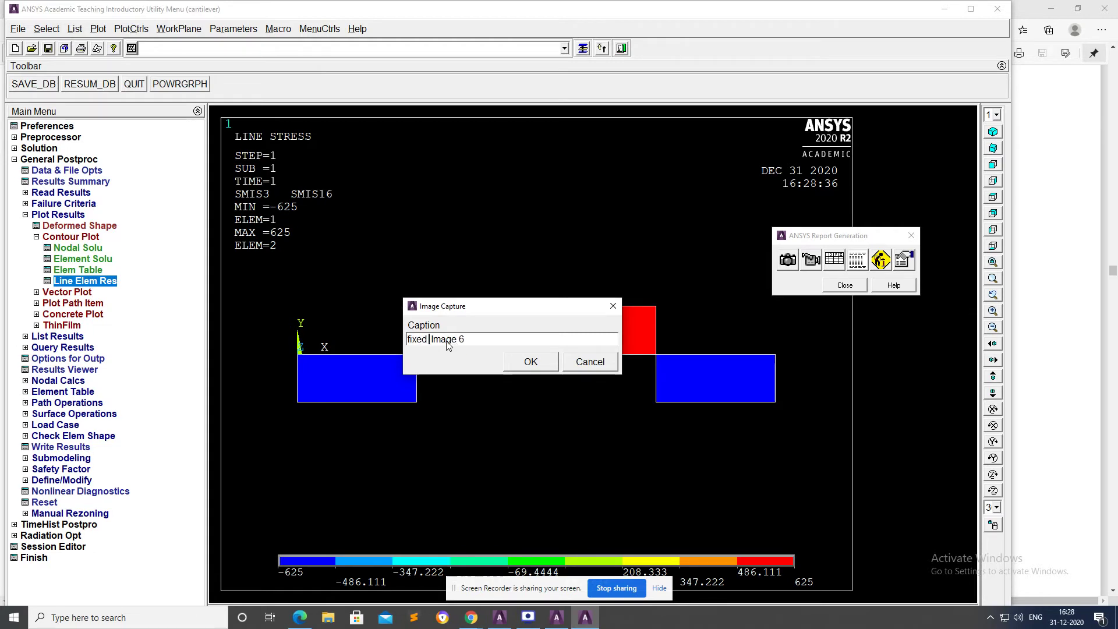
text( beam-bmd)
key(BackSpace)
key(BackSpace)
key(BackSpace)
text(BMD)
click(531, 362)
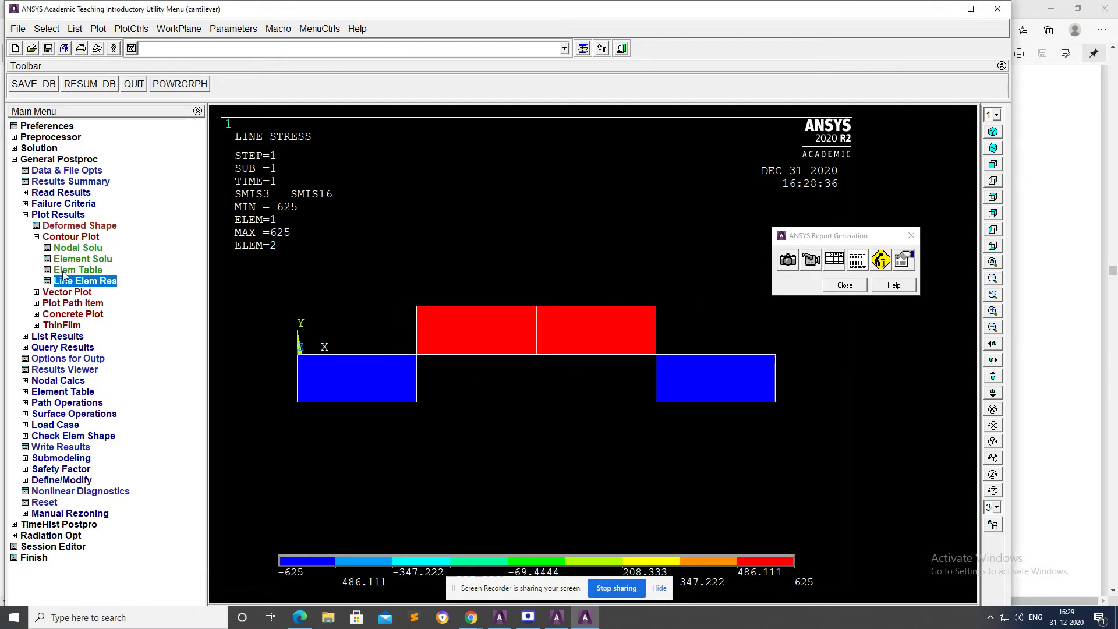
- Plot the line element results on the undeformed shape with SMIS6 at node I and SMIS19 at node J
click(79, 284)
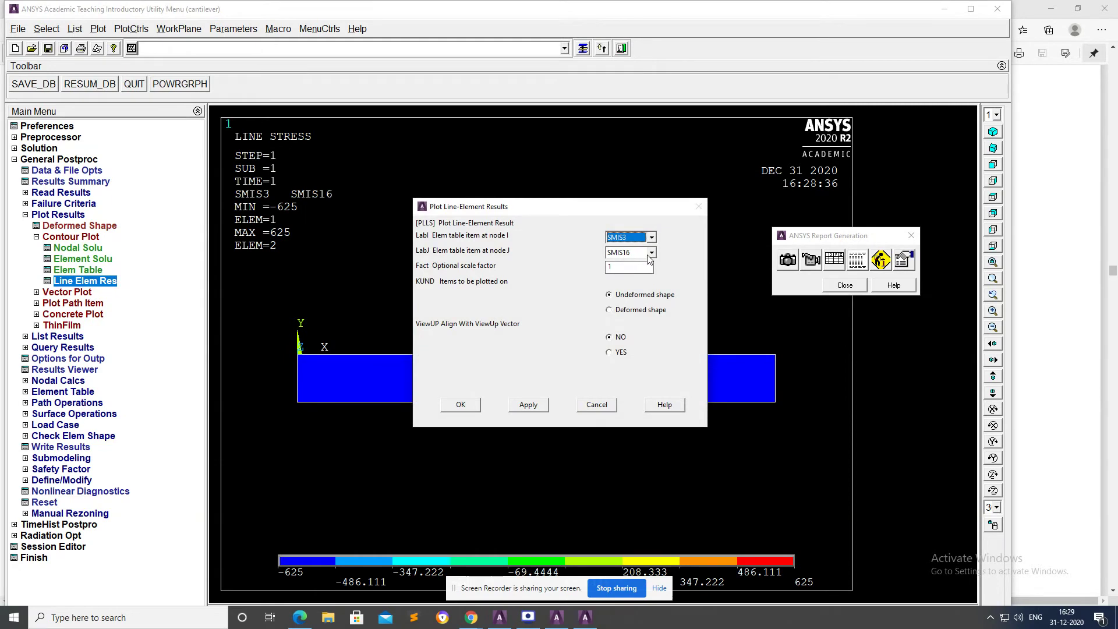
click(651, 253)
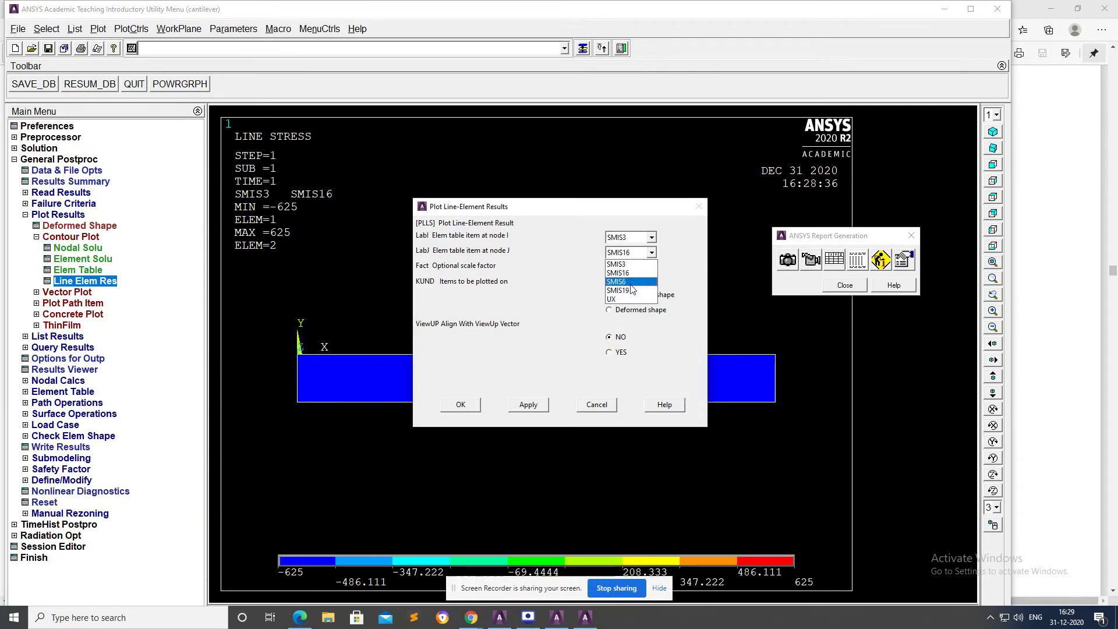
click(631, 290)
click(651, 237)
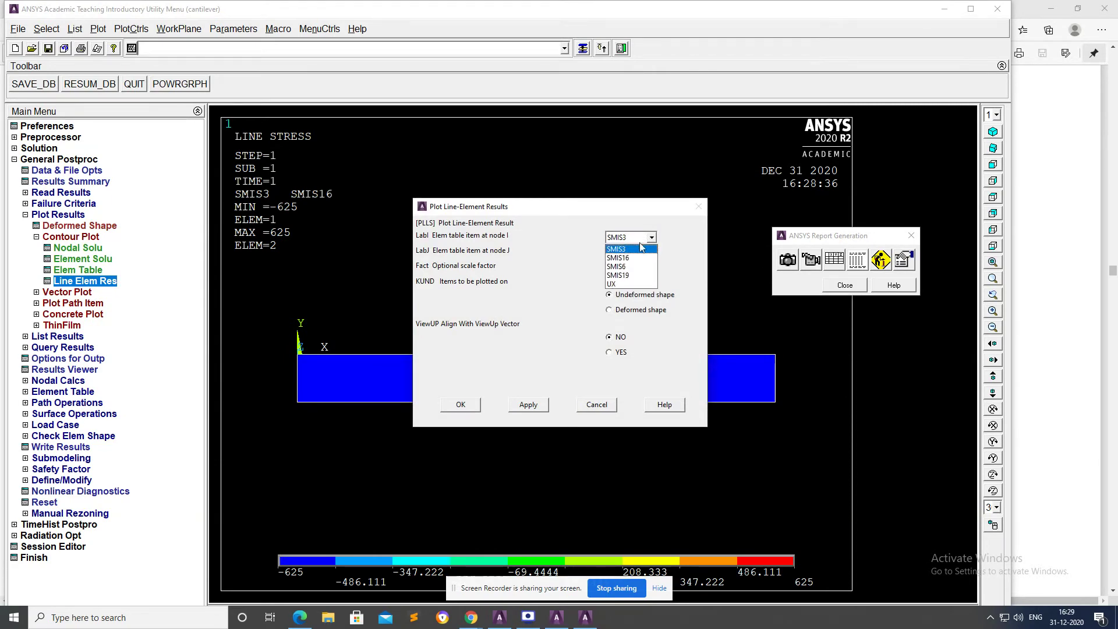
click(635, 265)
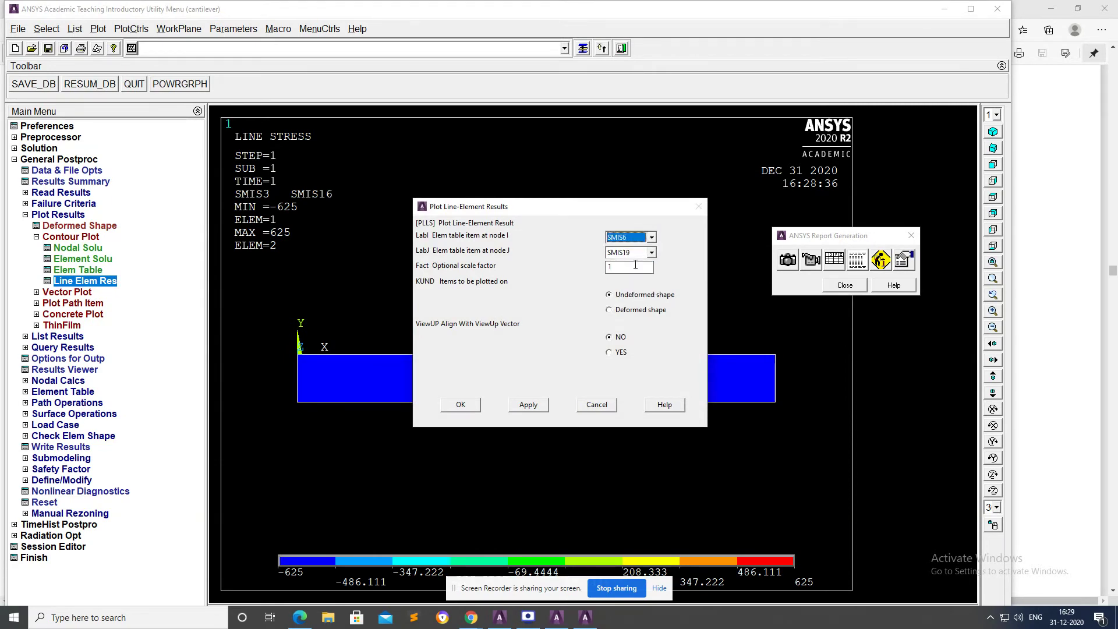
click(536, 405)
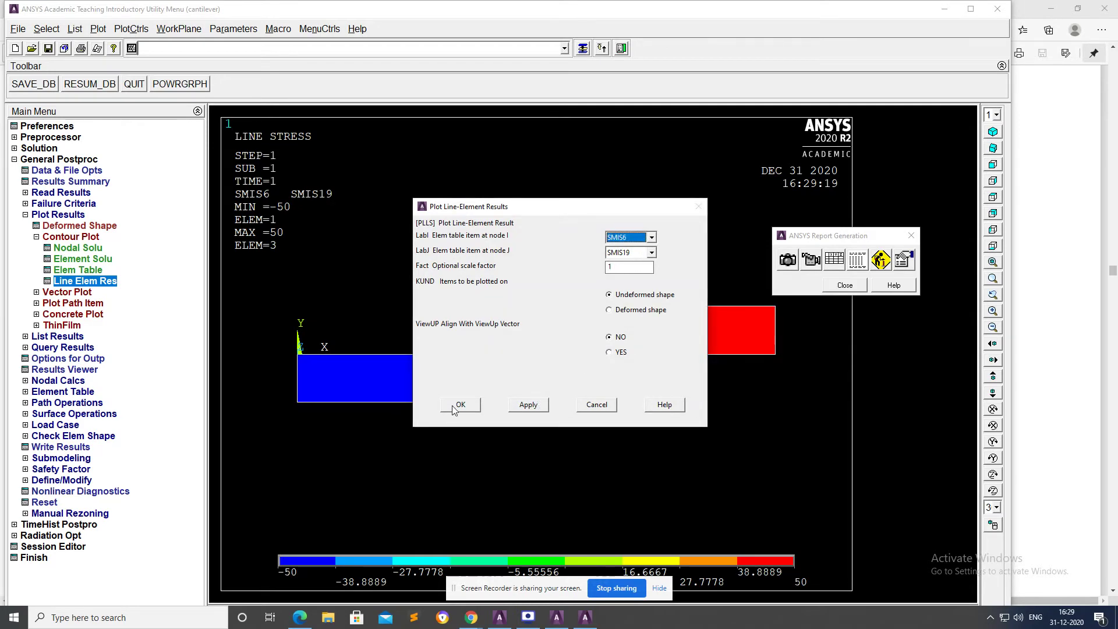
- Finish the SMIS6–SMIS19 line stress plot and capture it into the report with the caption "FIXED BEAM-SFD Image 7"
click(461, 404)
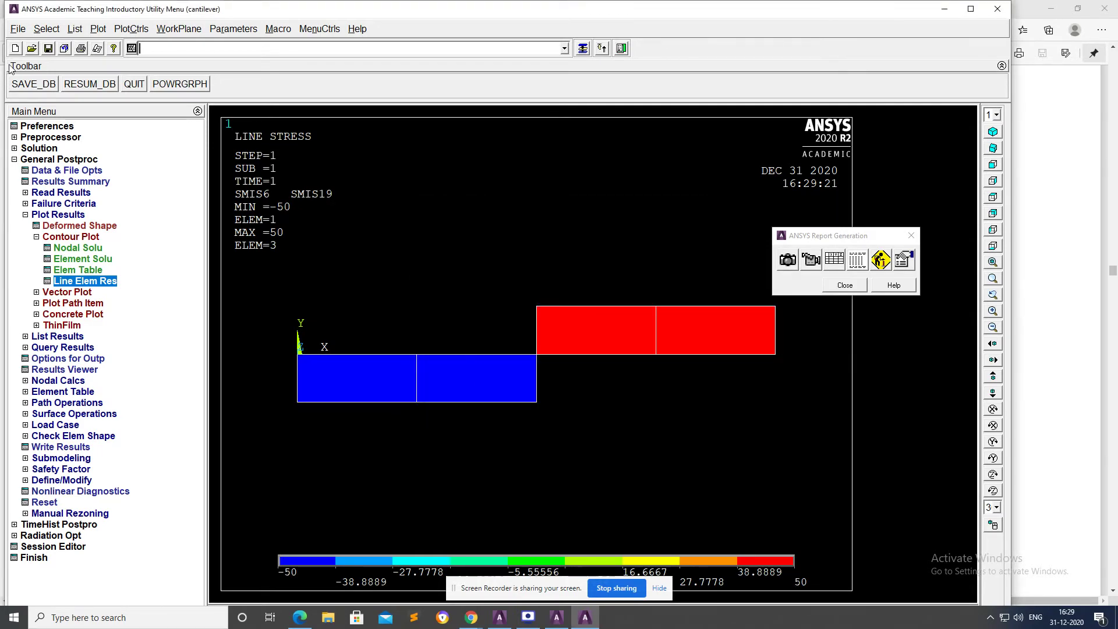
click(17, 29)
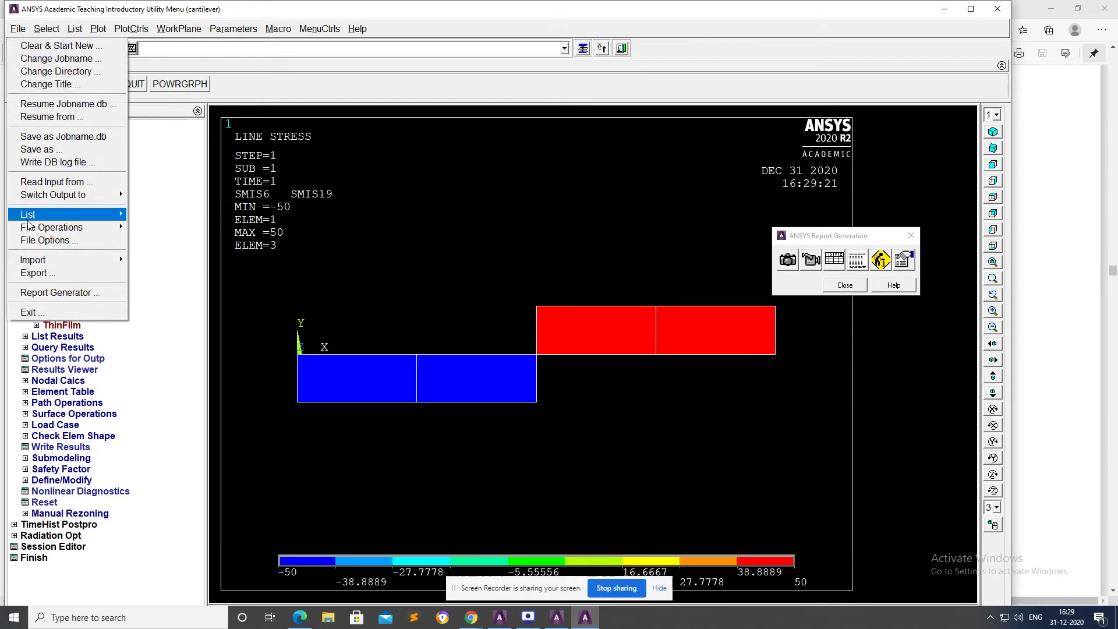
click(41, 295)
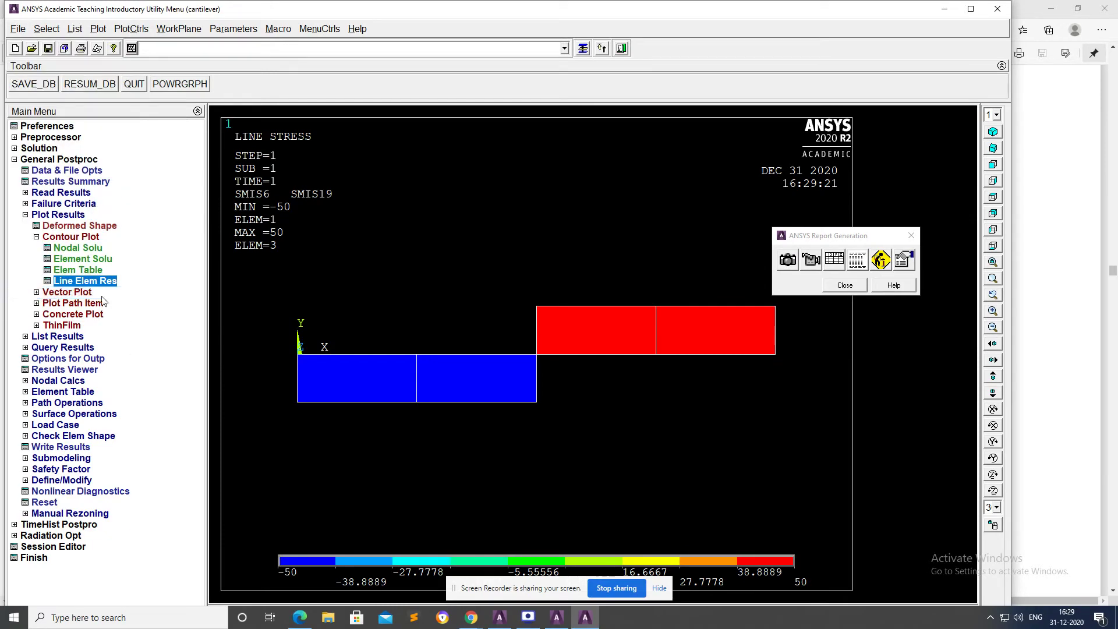
click(787, 261)
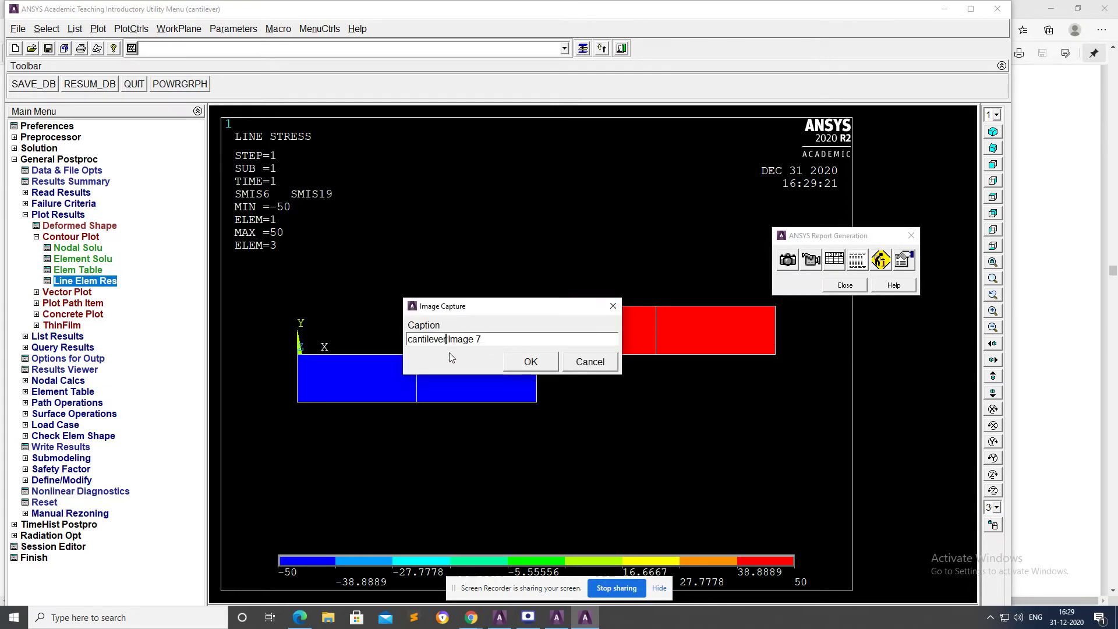
key(BackSpace)
key(BackSpace)
key(BackSpace)
key(BackSpace)
key(BackSpace)
key(BackSpace)
key(BackSpace)
key(BackSpace)
key(BackSpace)
key(BackSpace)
text(FIXED BEAM-SFD)
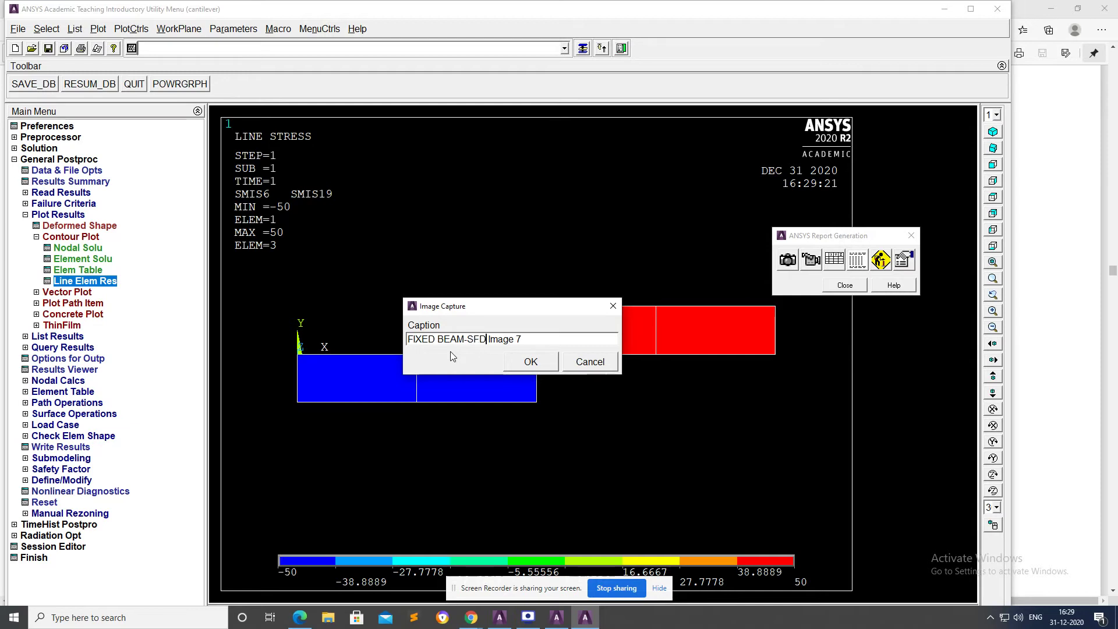
click(527, 362)
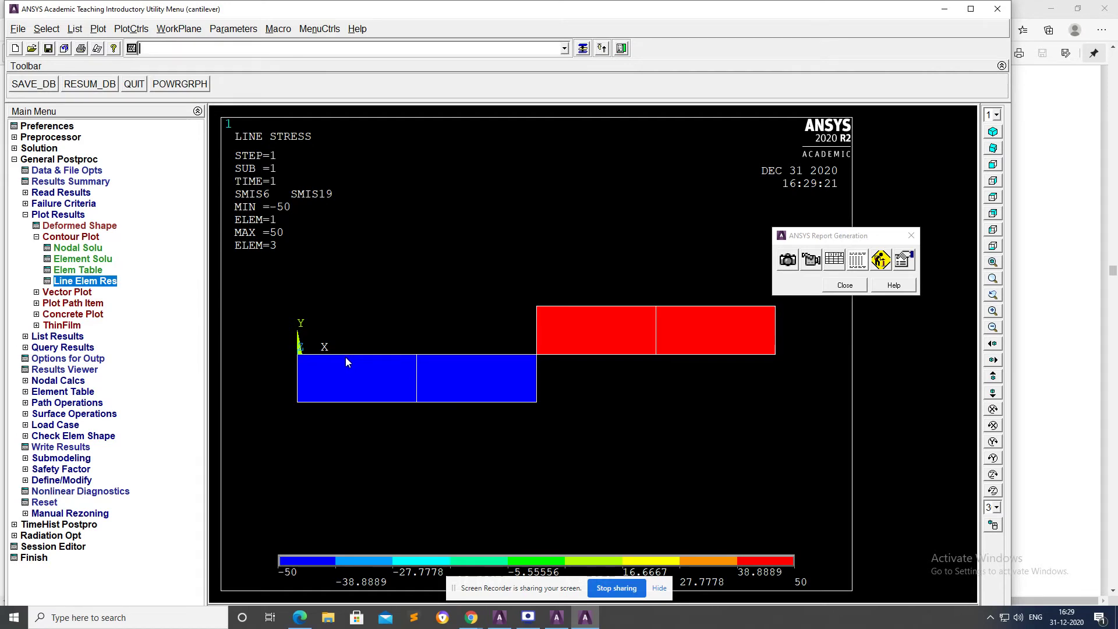
- List the reaction solution for all items and close the duplicate listing
click(43, 336)
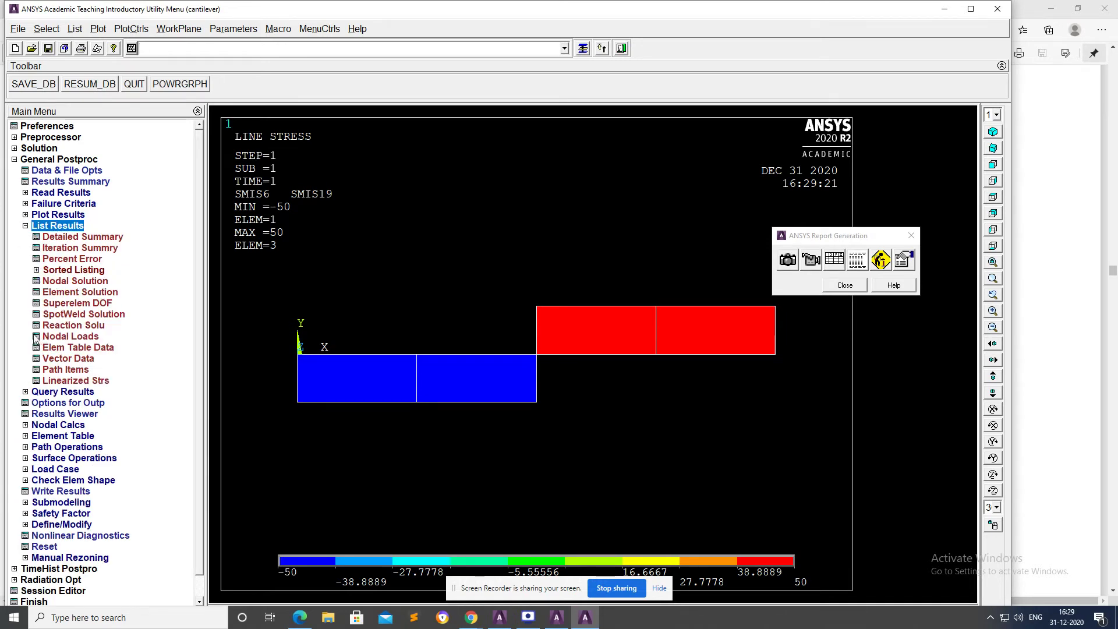
click(68, 328)
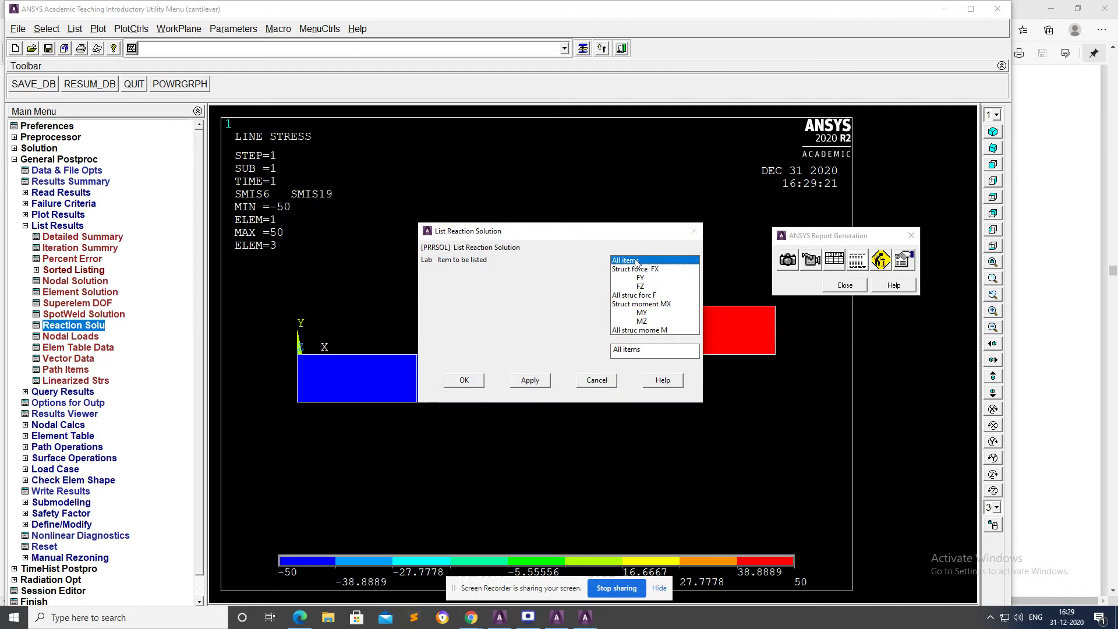
click(533, 385)
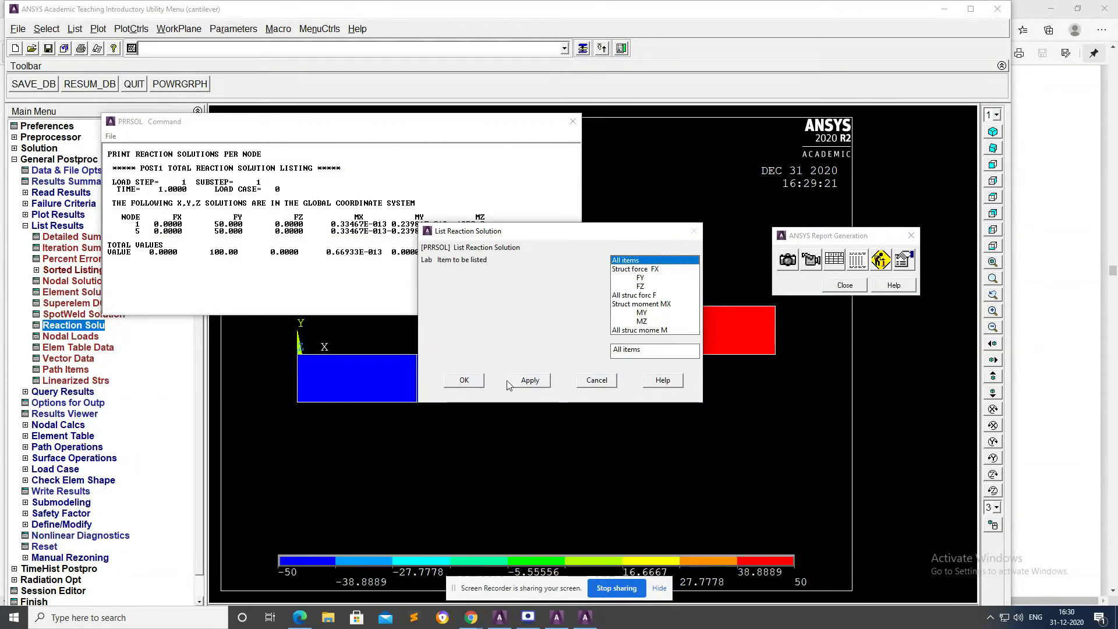
click(461, 382)
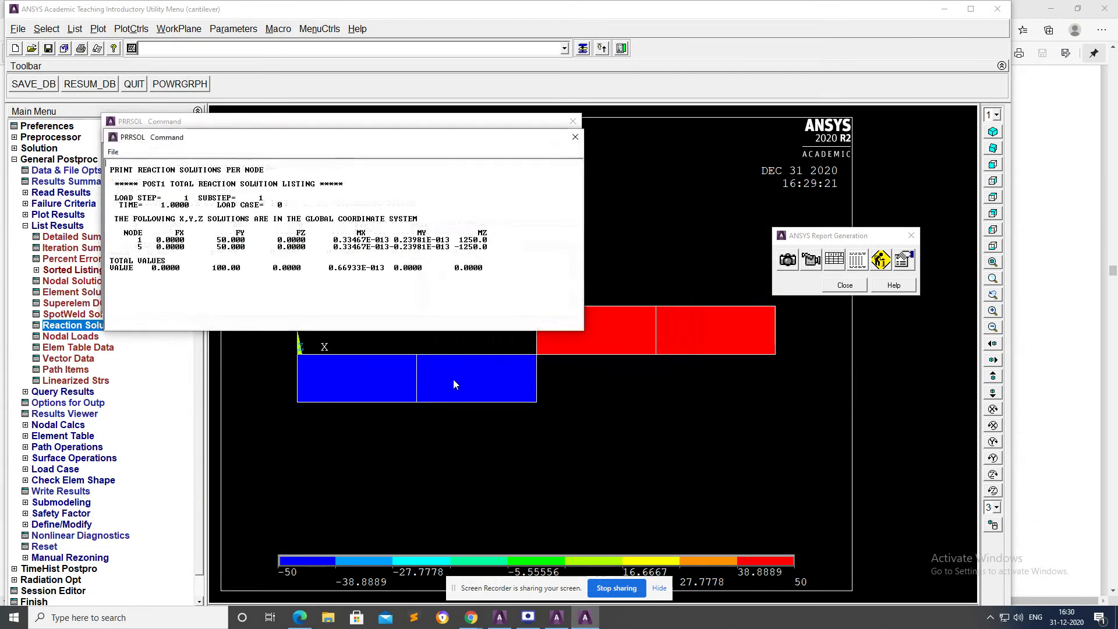
click(575, 136)
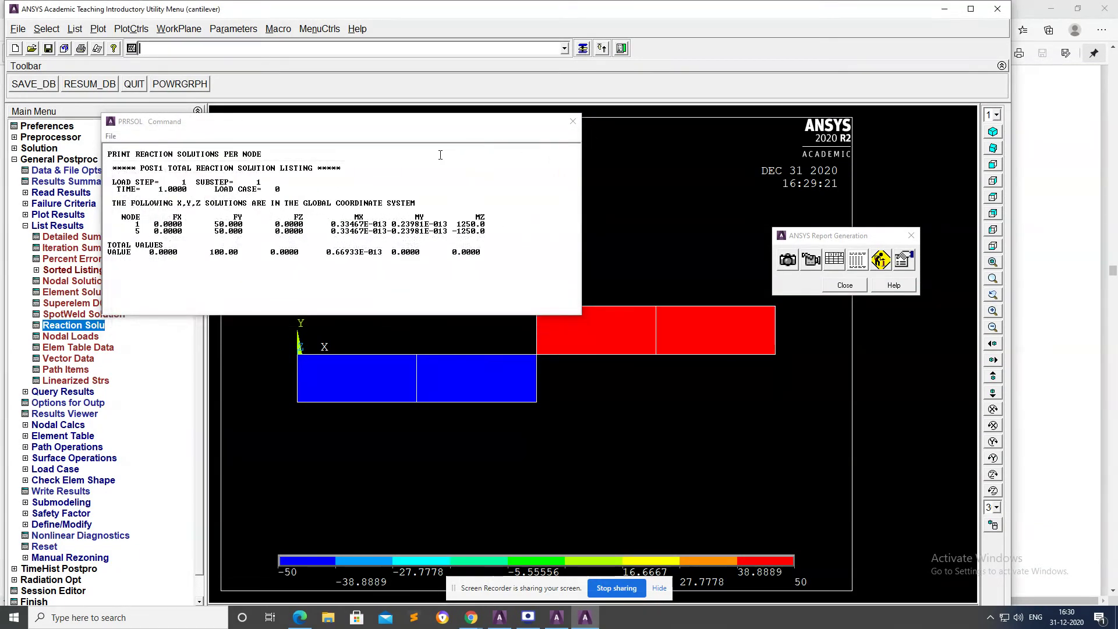
- Save the reaction solution listing as "FIXED BEAM- REACTION TABLE PRRSOL.TXT" and close the listing
click(112, 137)
click(130, 154)
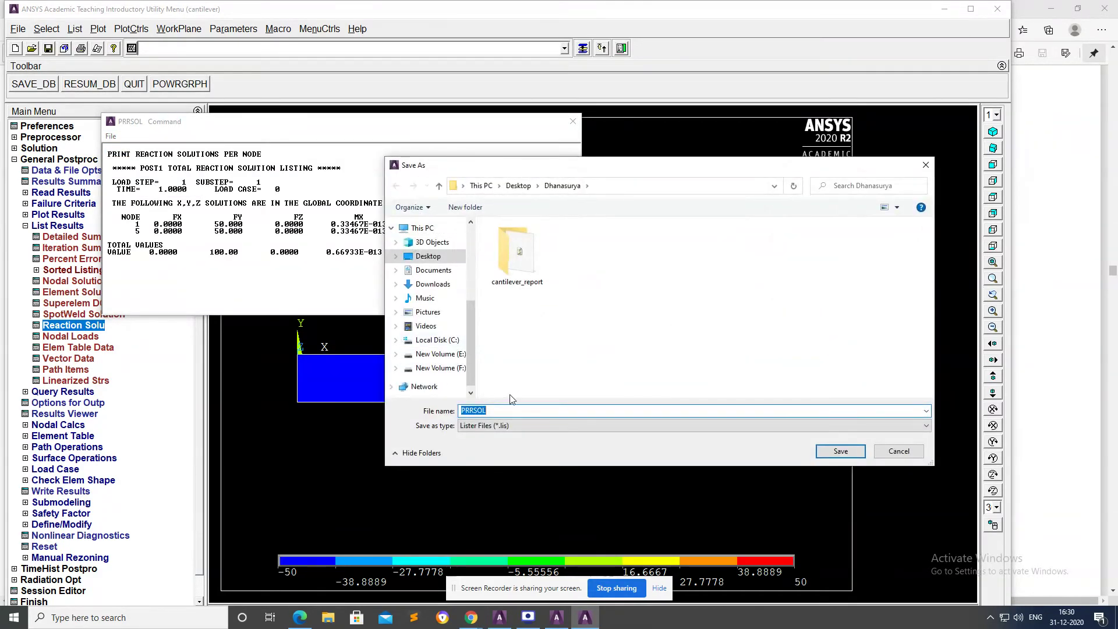
click(464, 411)
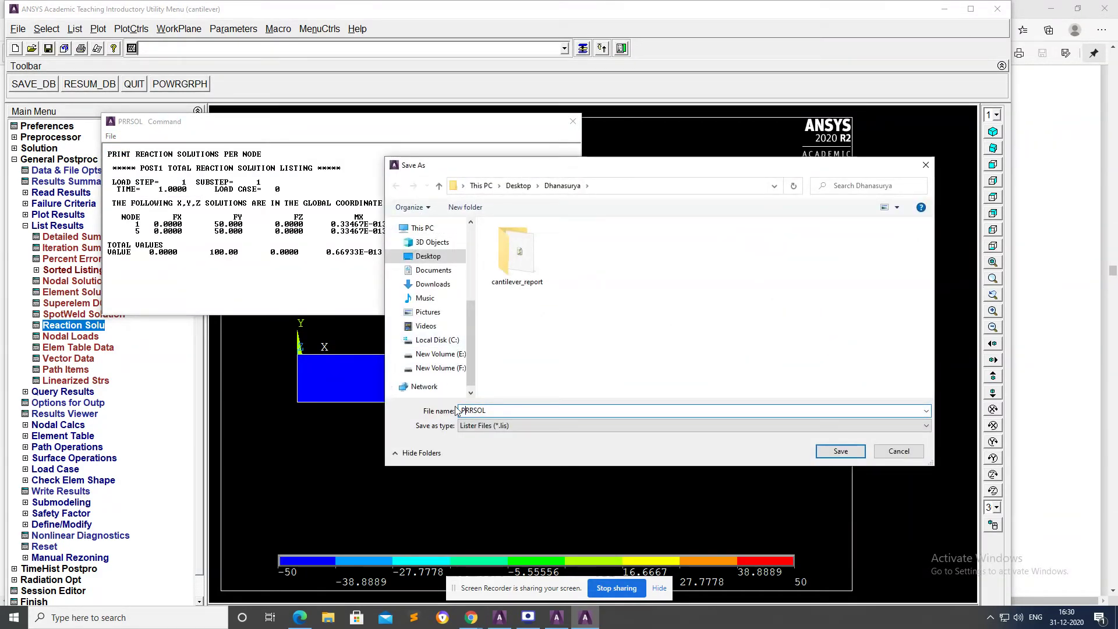
text(FIXED BEAM-)
text(REACTION TABE)
key(BackSpace)
text(LE)
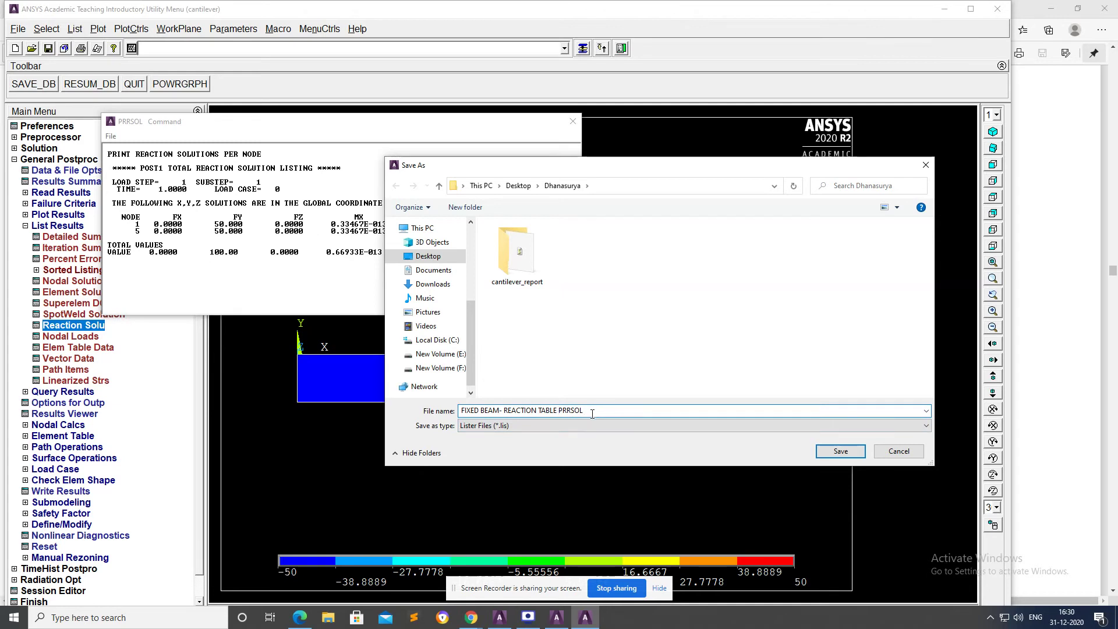
text(T)
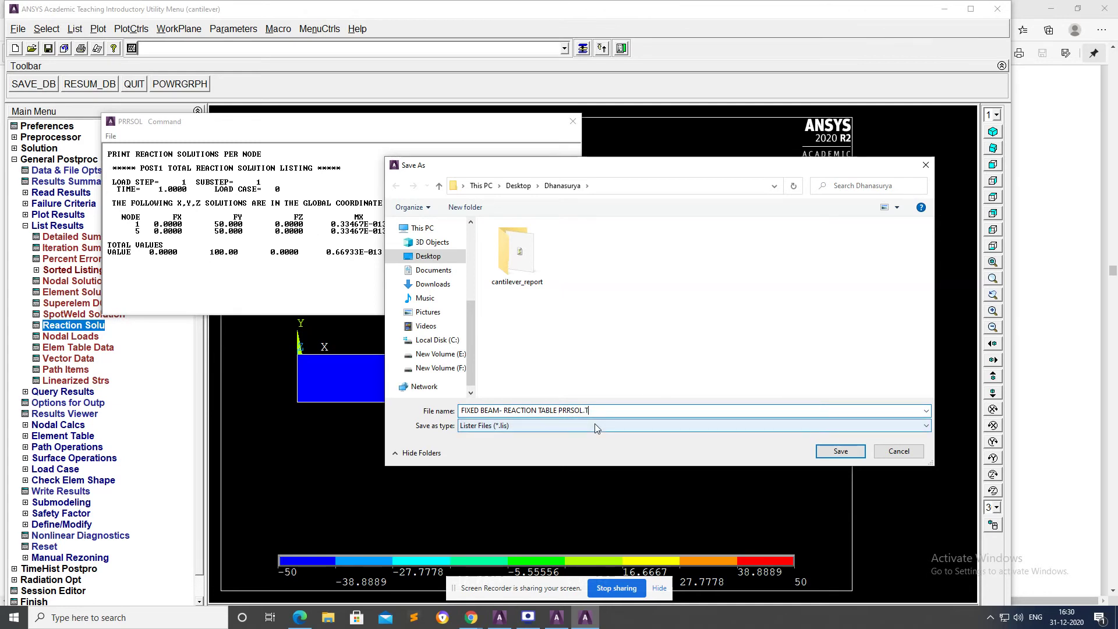
text(XT)
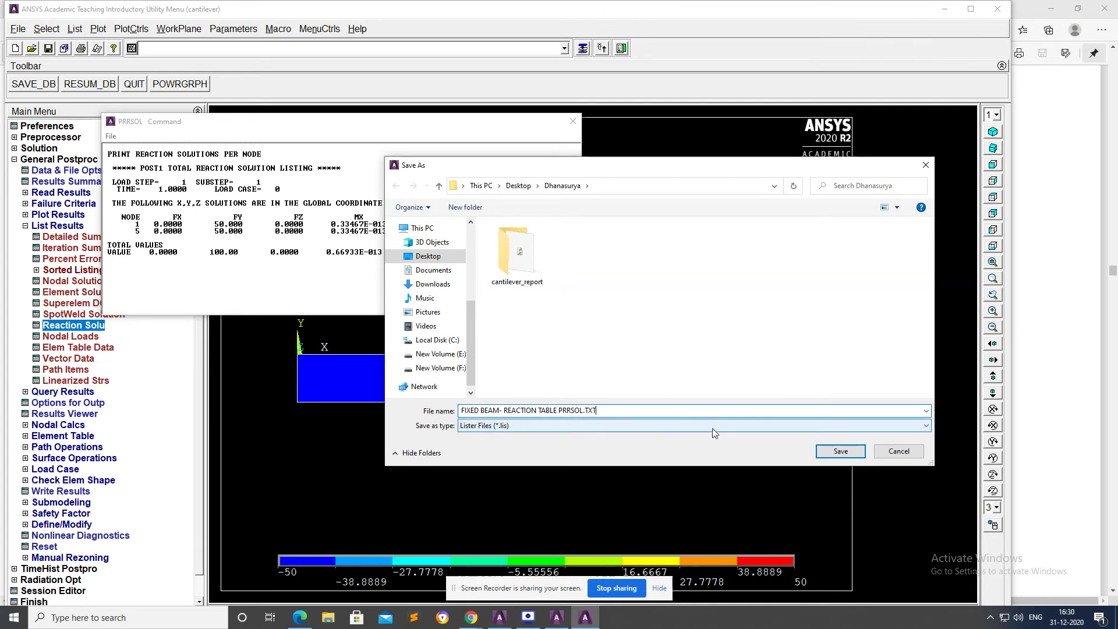
click(843, 451)
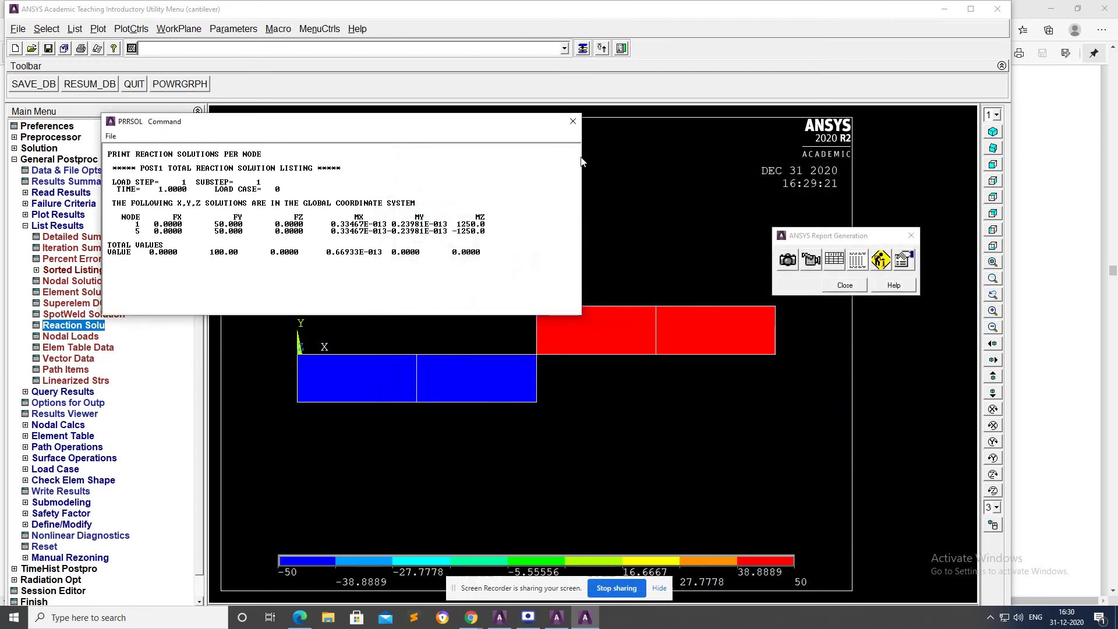
click(577, 124)
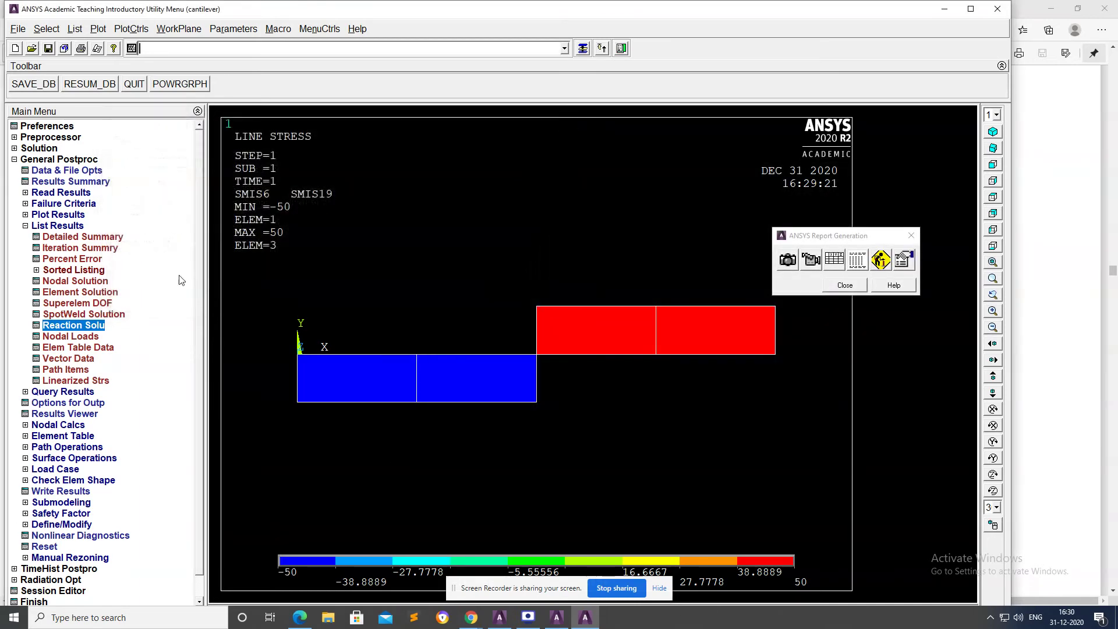
- List the summed nodal loads for all items on all selected nodes and close the duplicate listing
click(89, 325)
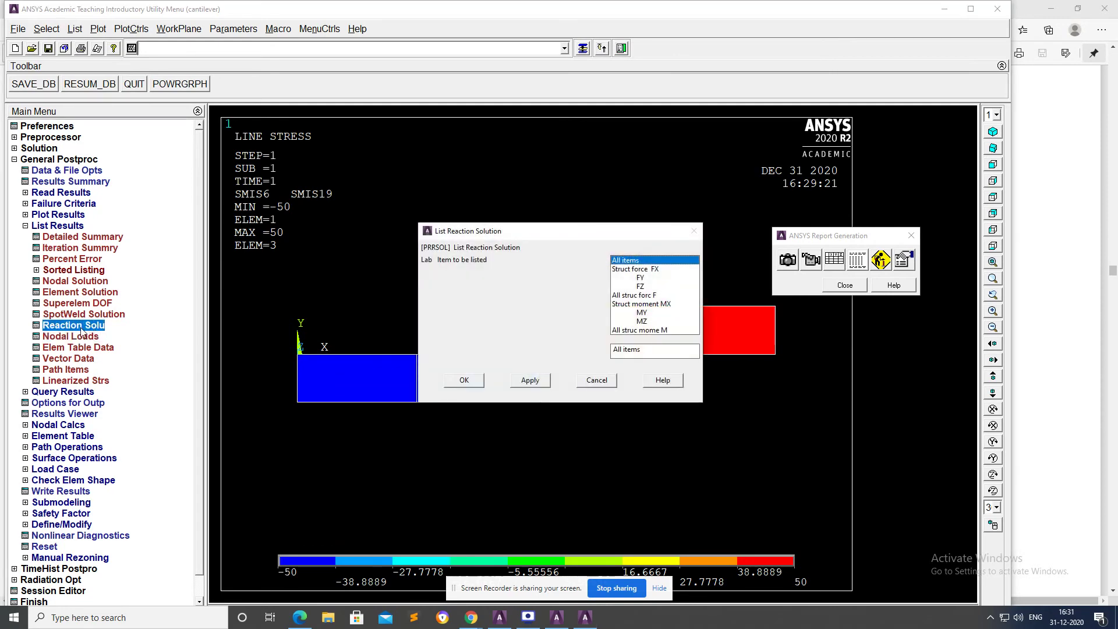
click(74, 338)
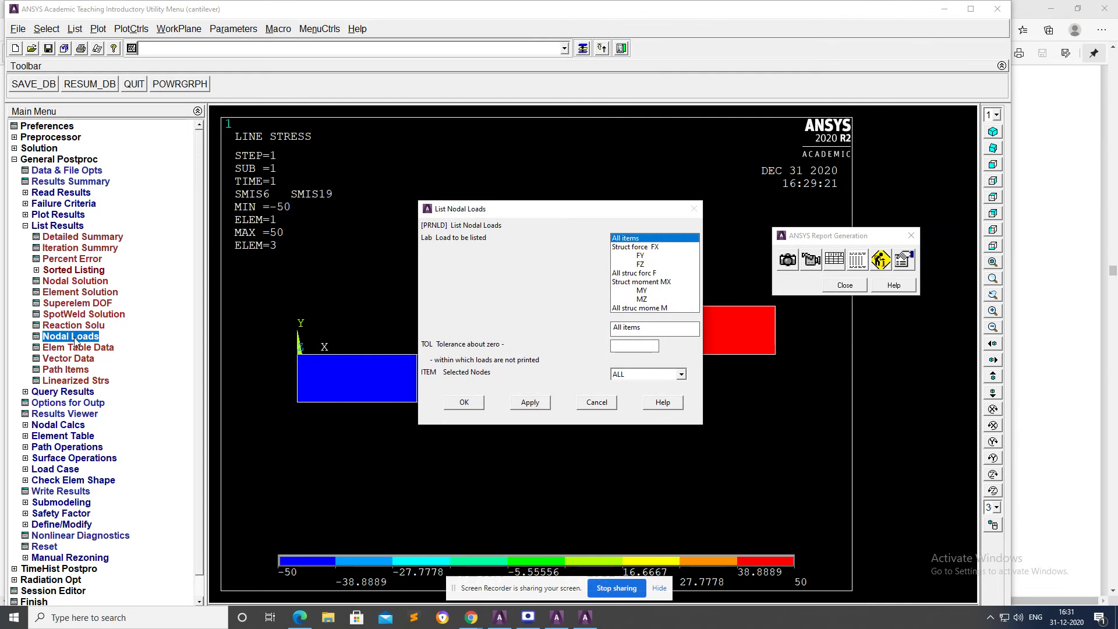
click(530, 403)
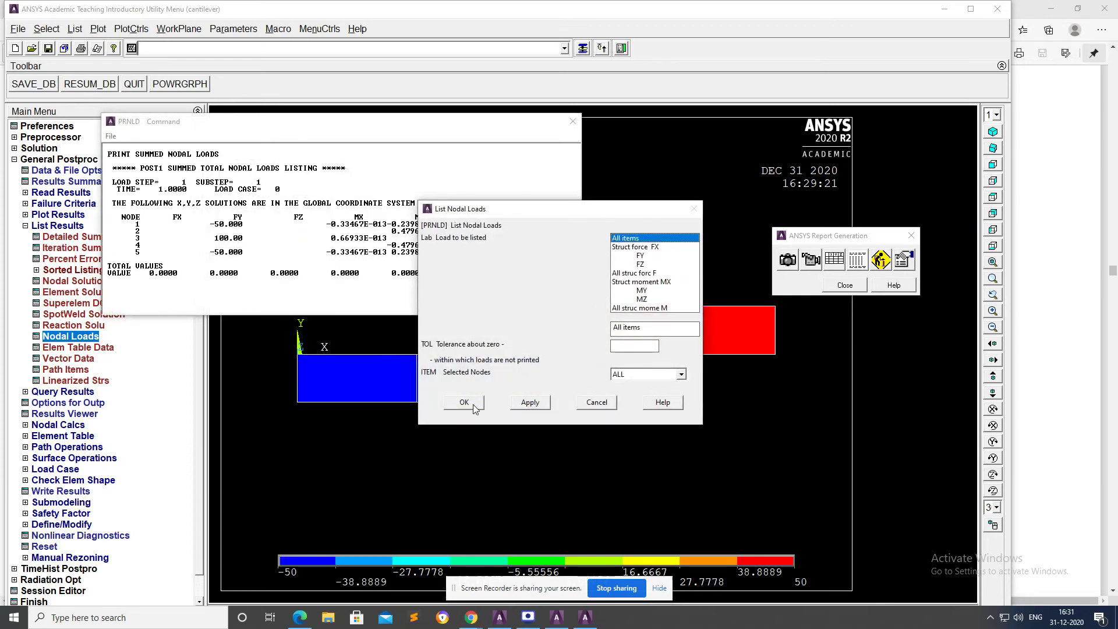
click(464, 402)
click(577, 138)
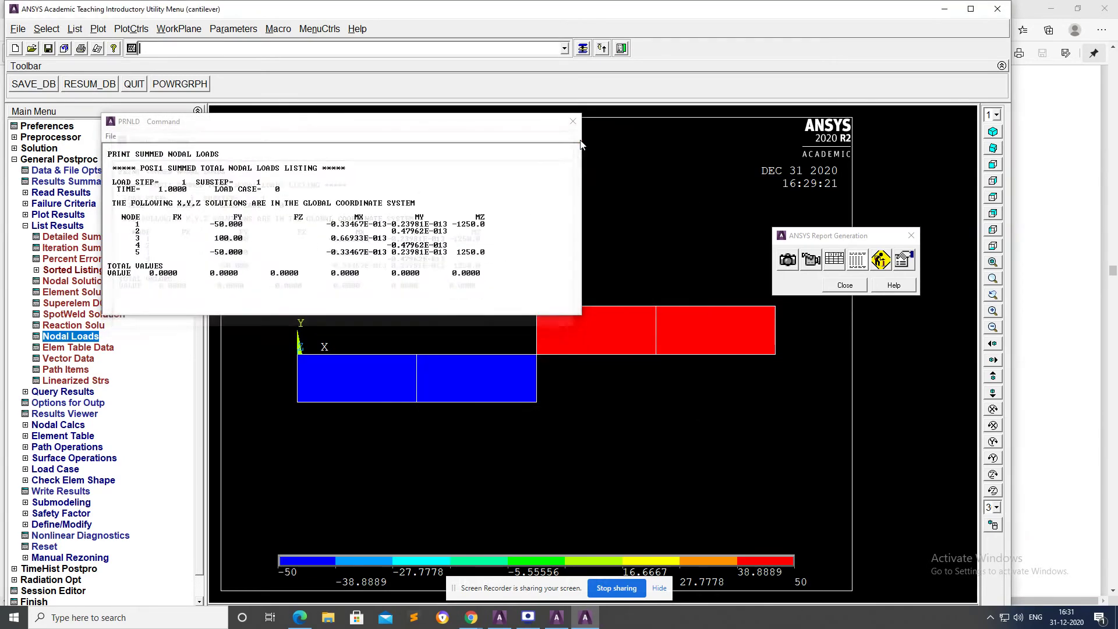
- Save the nodal loads listing as "FIXED BEAM NODAL REACTION PRNLD.TXT" and close the listing
click(111, 136)
click(129, 152)
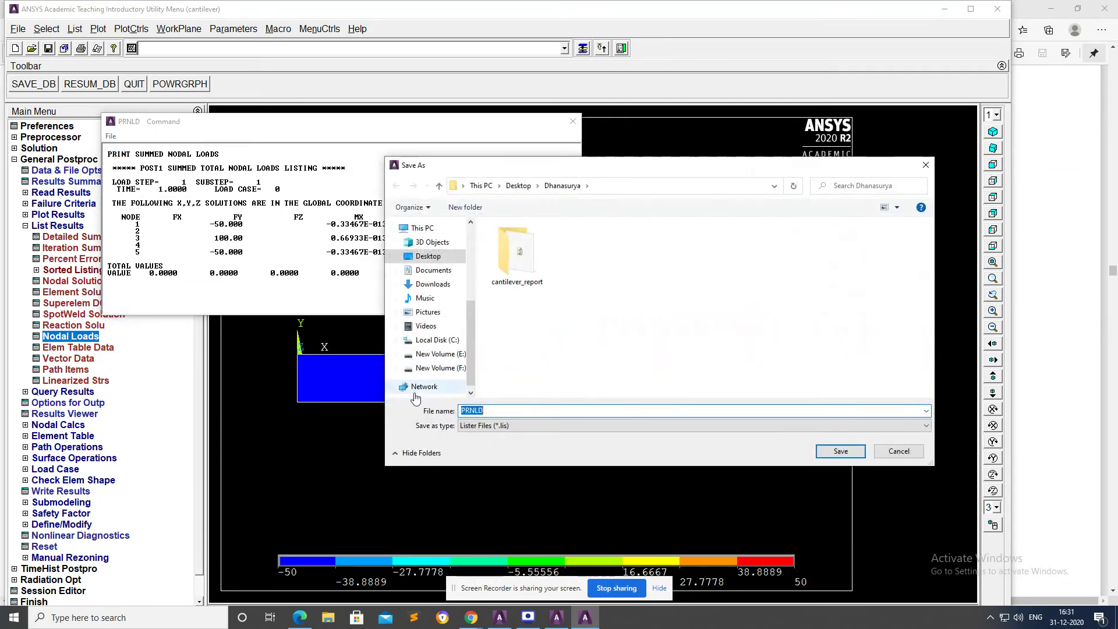
click(464, 410)
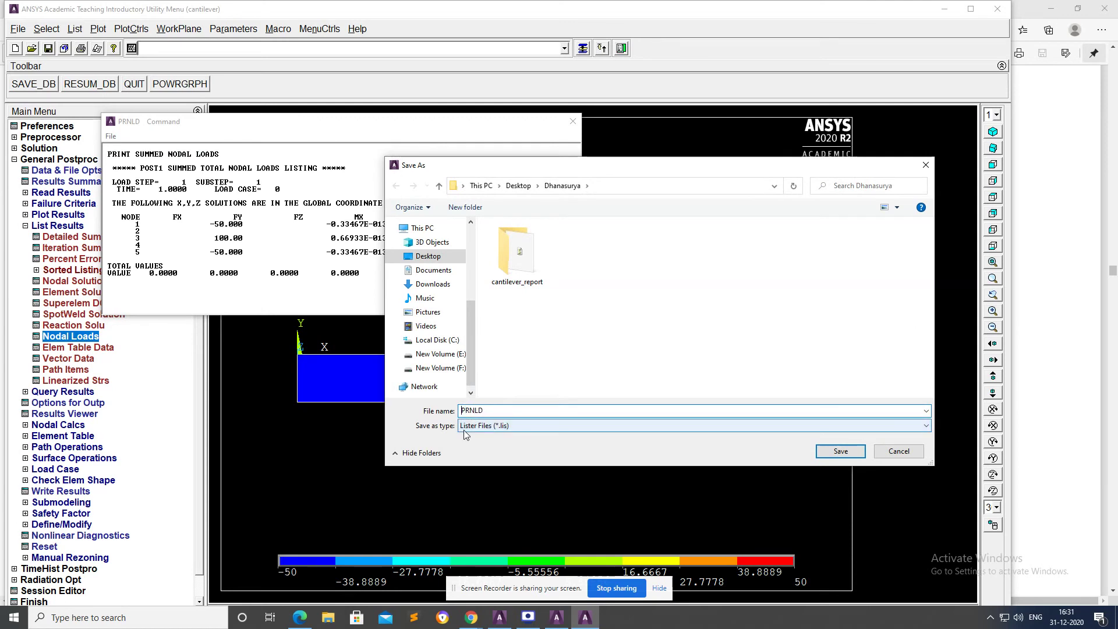
text(FIO)
key(BackSpace)
text(XED BEAM-)
key(BackSpace)
text(NODAL REACTION)
key(End)
text(.T)
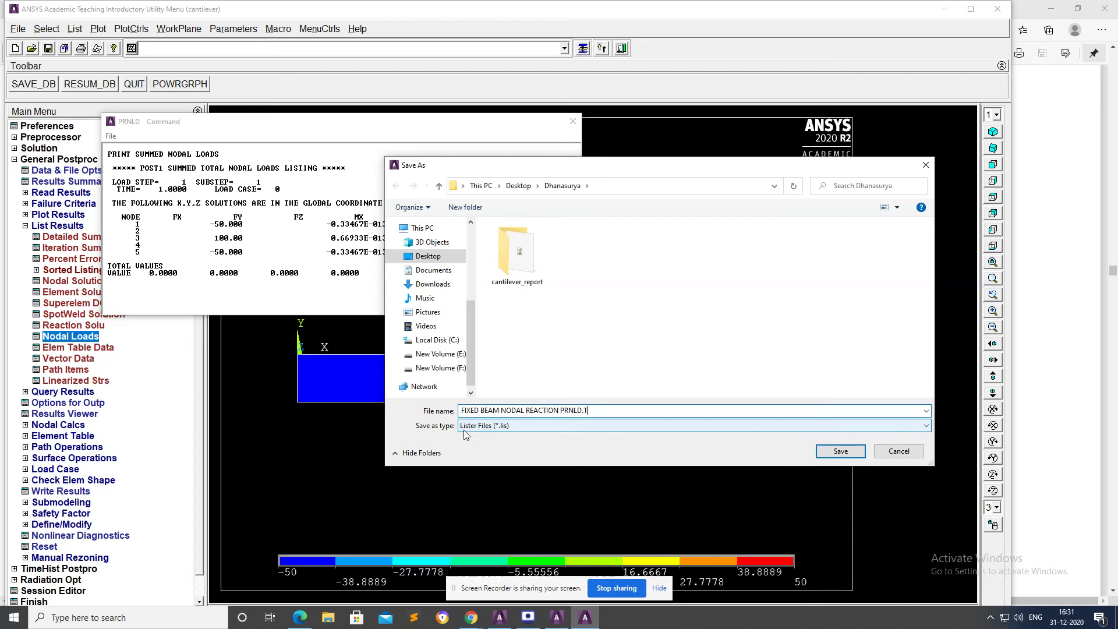
text(XT)
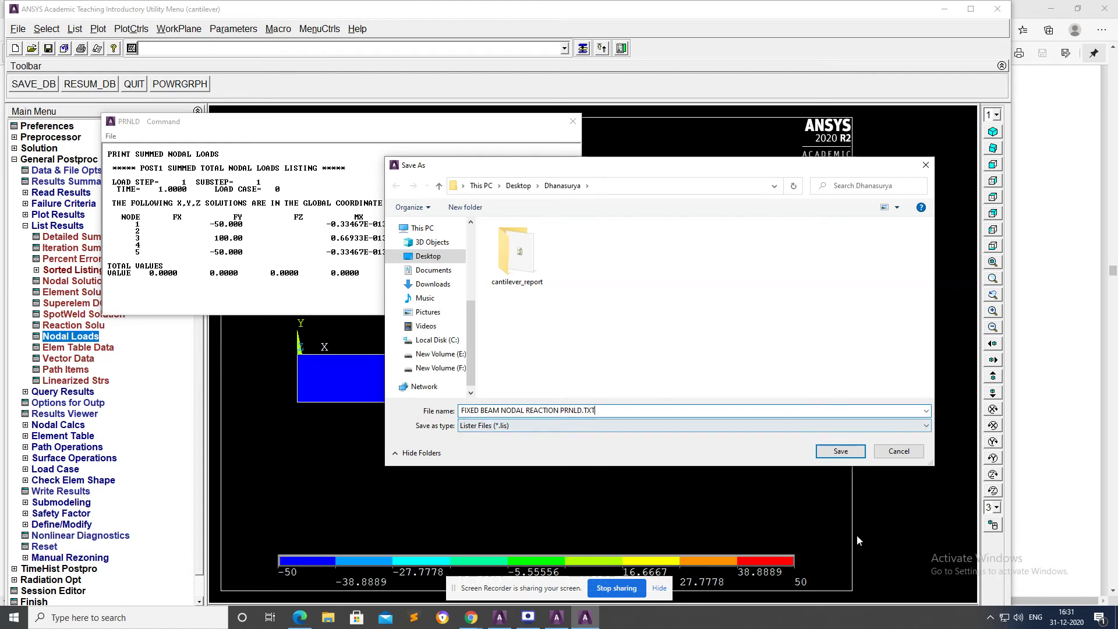
click(838, 449)
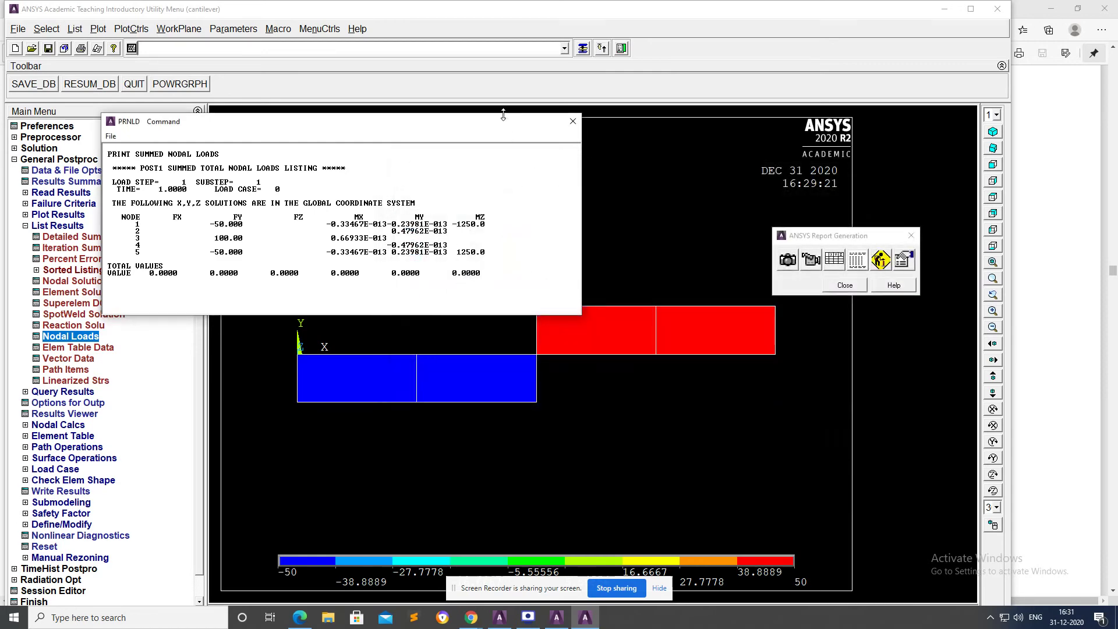
click(572, 121)
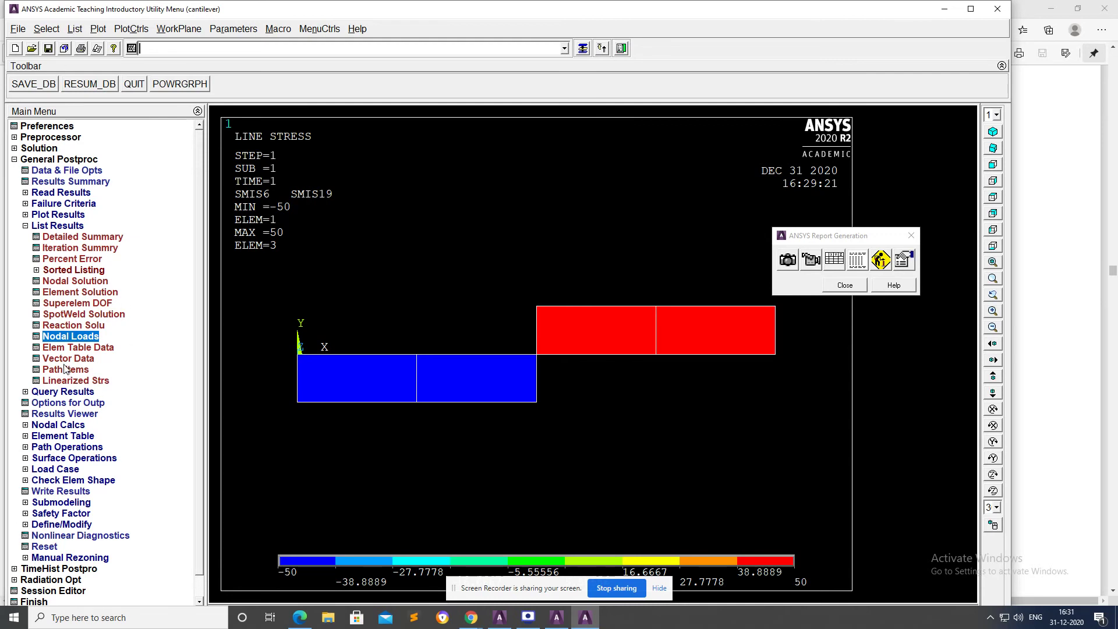
- List the element table data for SMIS3 and SMIS16 and close the duplicate listing
click(82, 348)
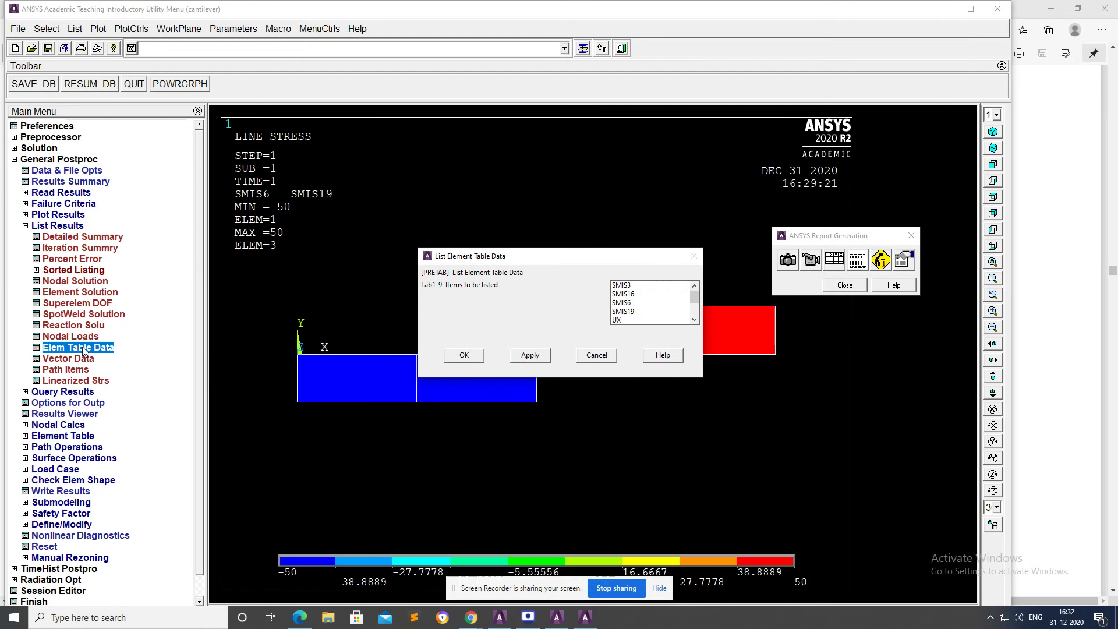
click(634, 285)
click(634, 296)
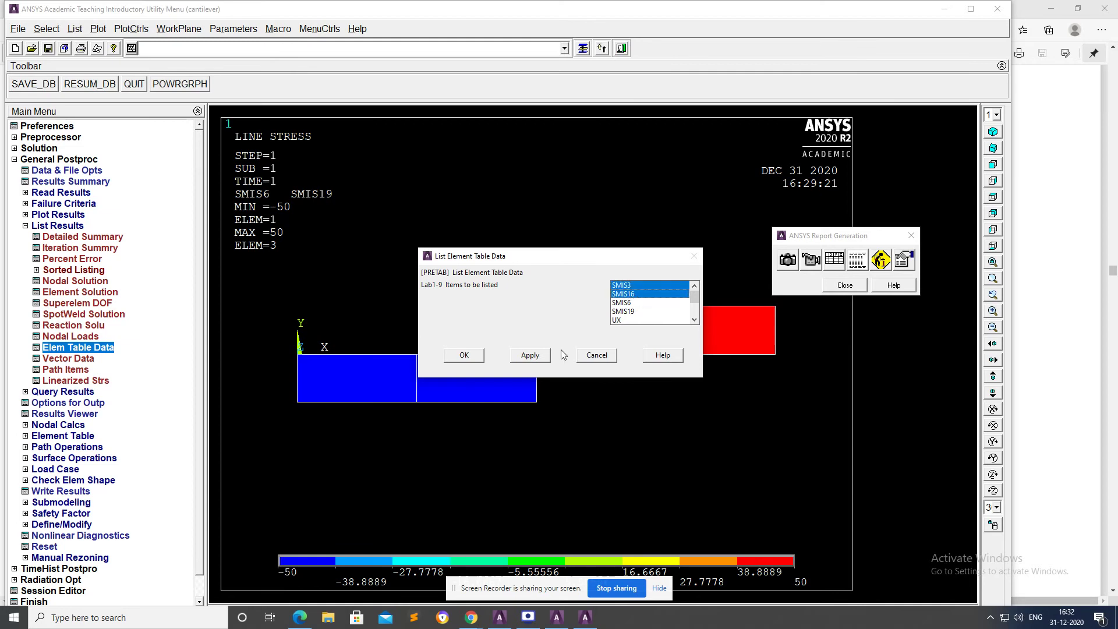
click(530, 357)
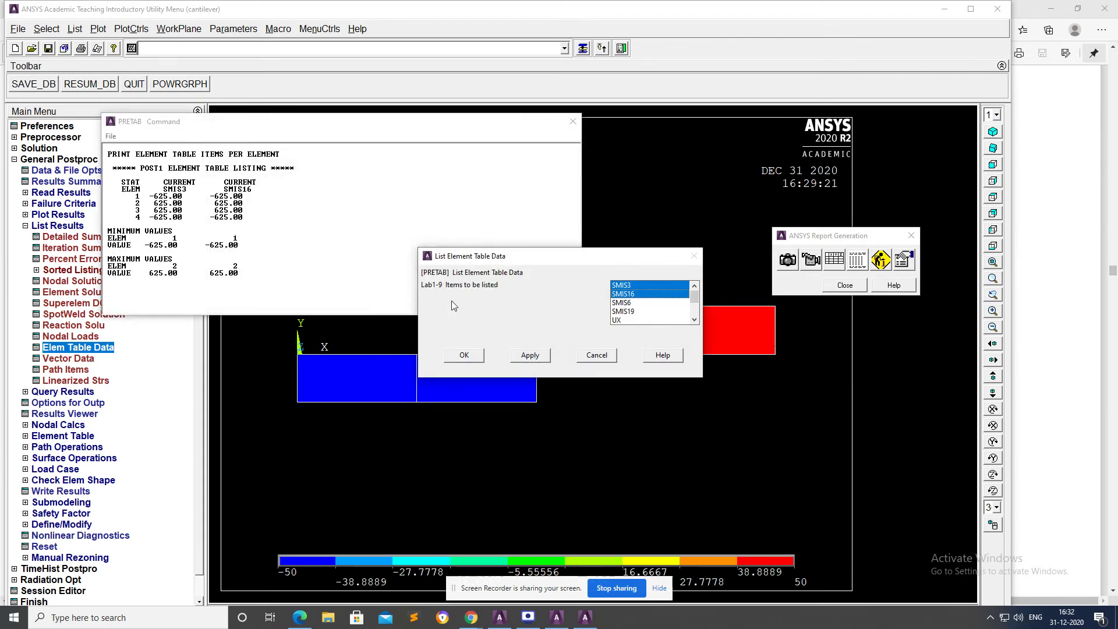
click(465, 355)
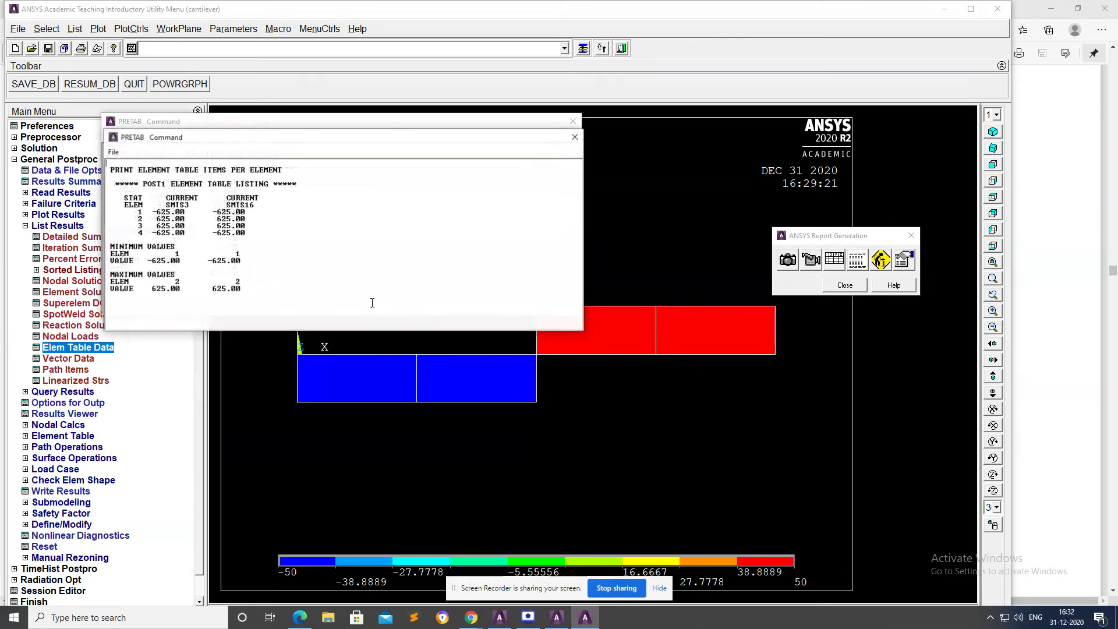
click(576, 137)
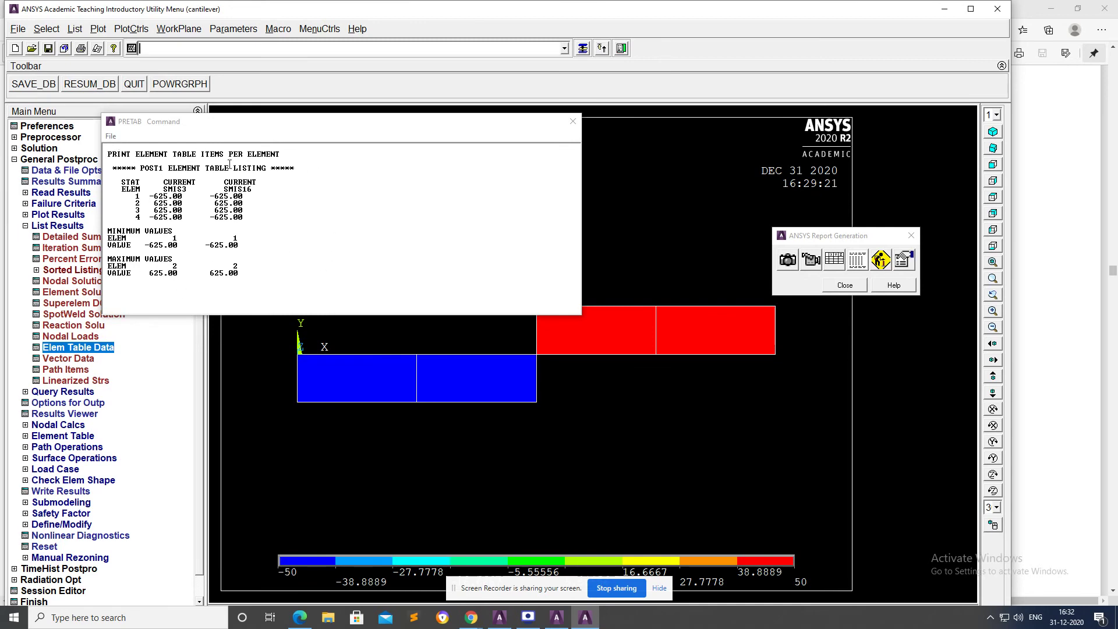
- Save the SMIS3 and SMIS16 element table listing as "FIXED BEAM-SHEAR FORCE TABLE-PRETAB" and close the listing
click(111, 136)
click(133, 150)
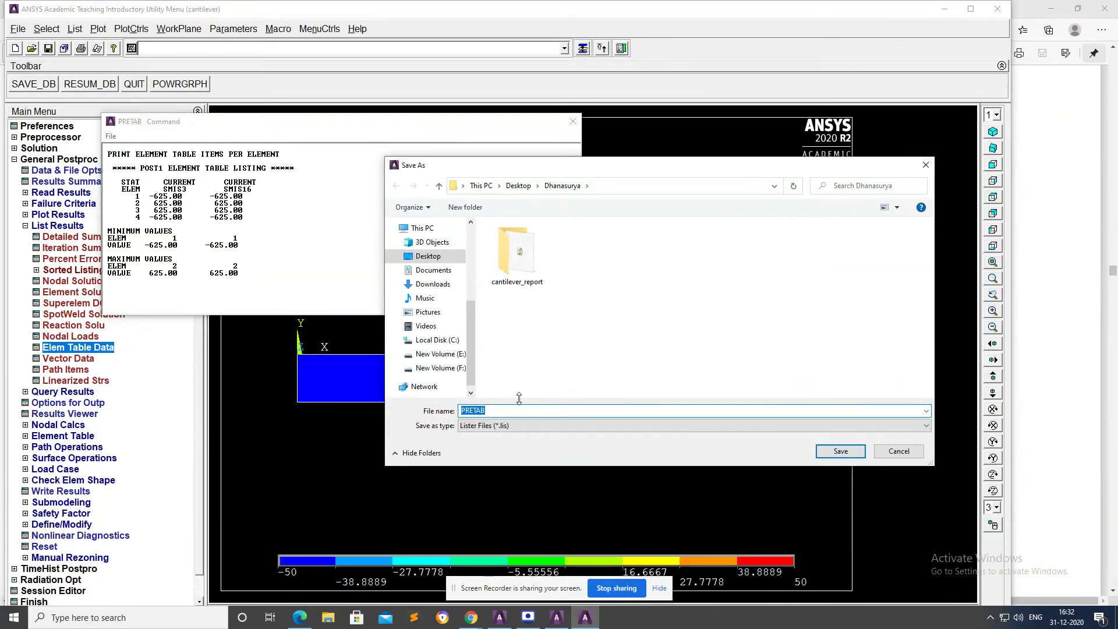
click(474, 412)
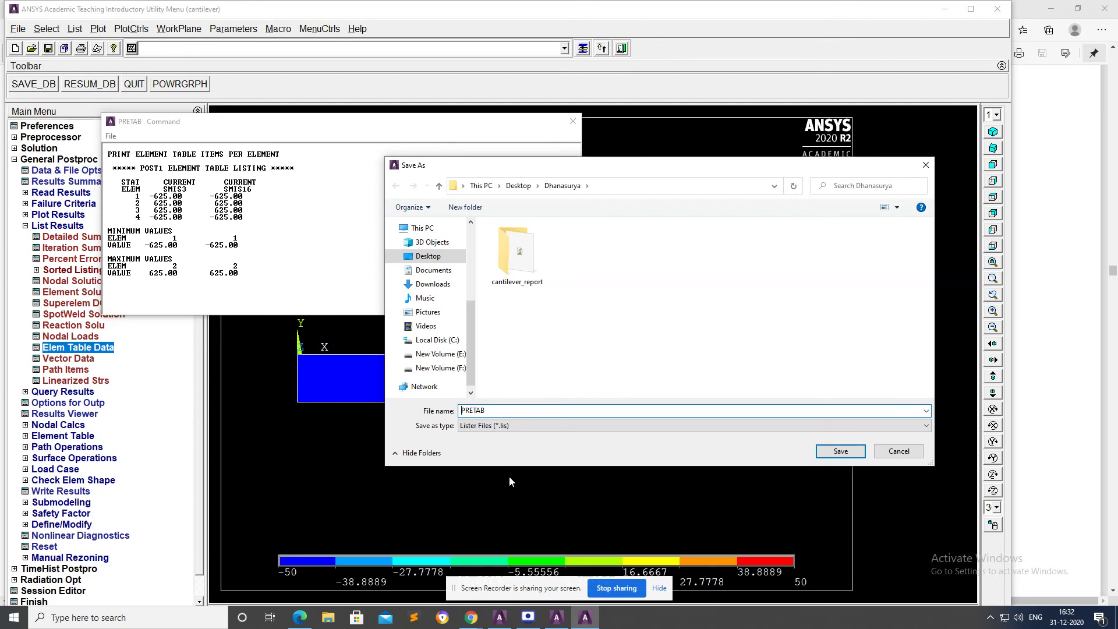
text(FIXED BEAM-SHEAR FORCE TABLE)
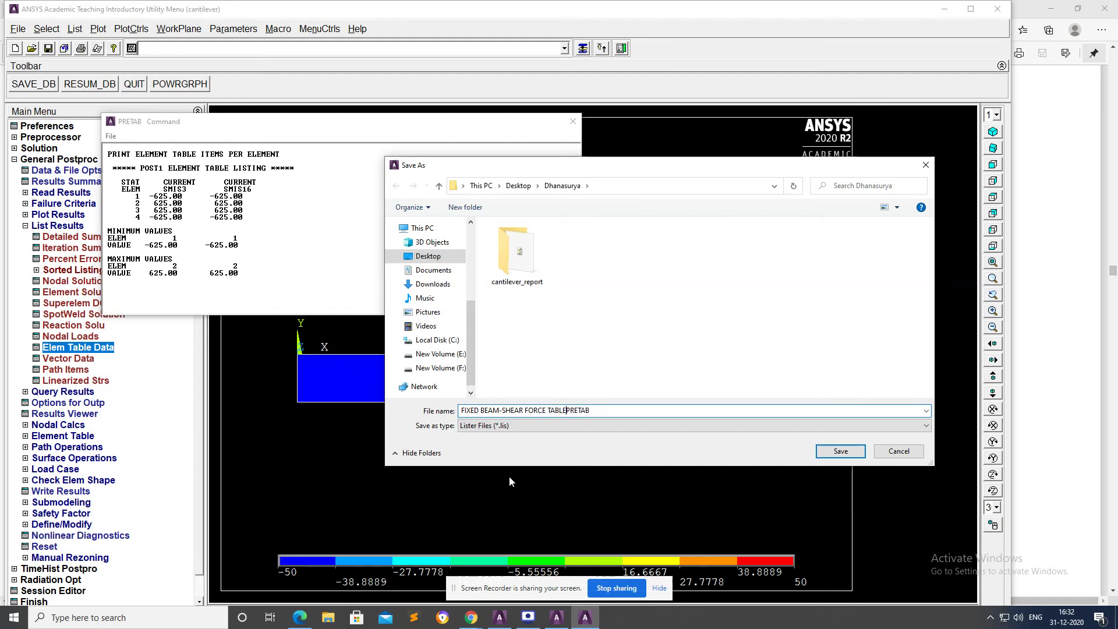
text(-)
click(831, 454)
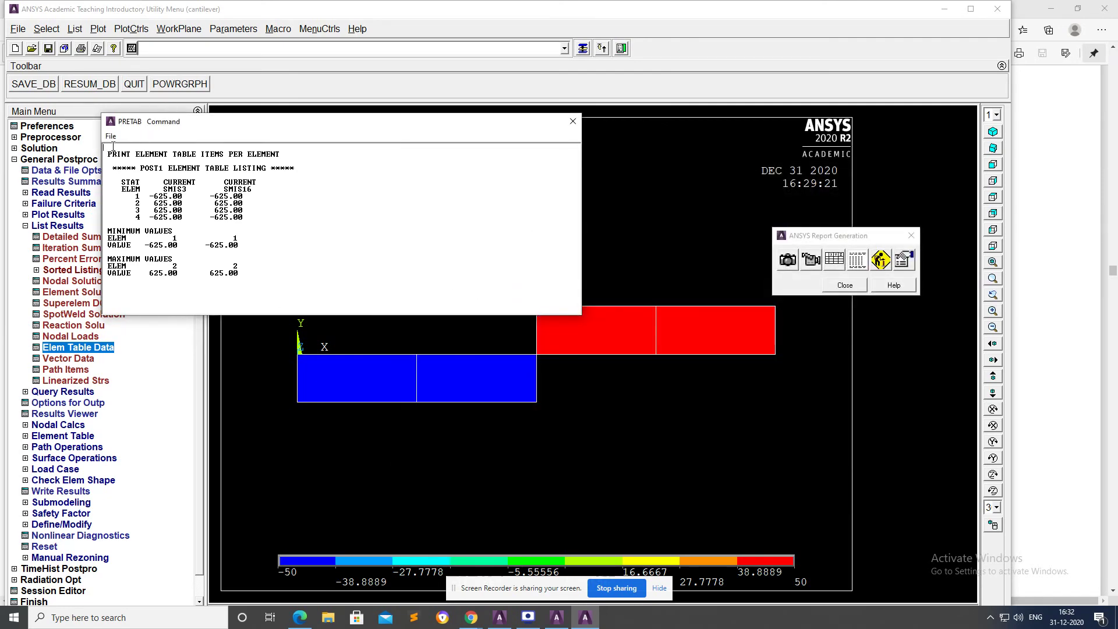
click(572, 122)
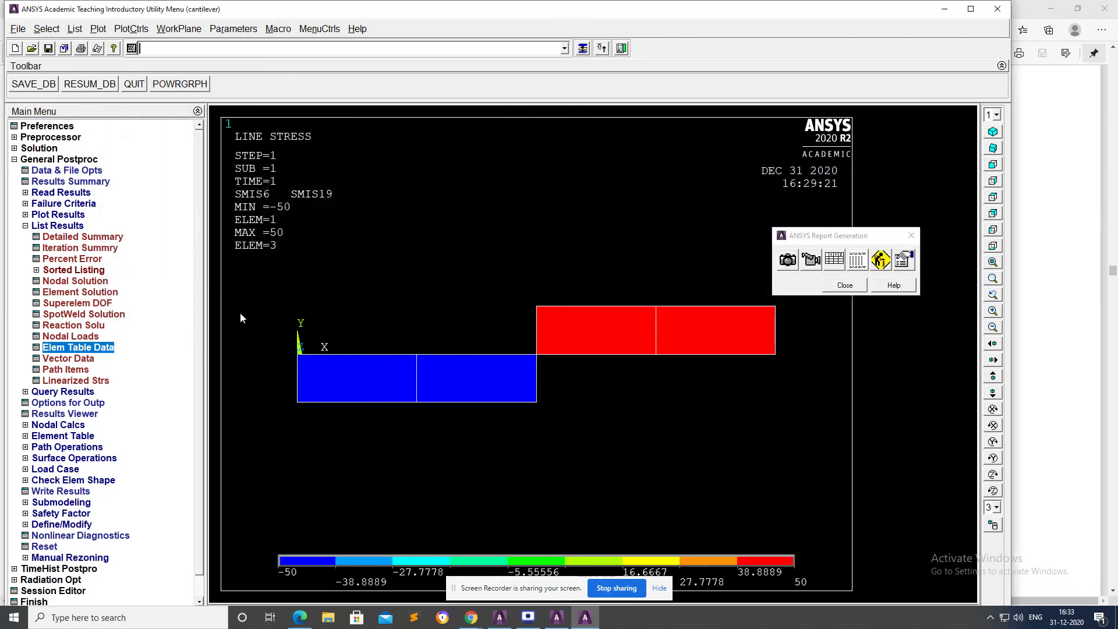
- List the element table data for SMIS6 and SMIS19 only
click(104, 348)
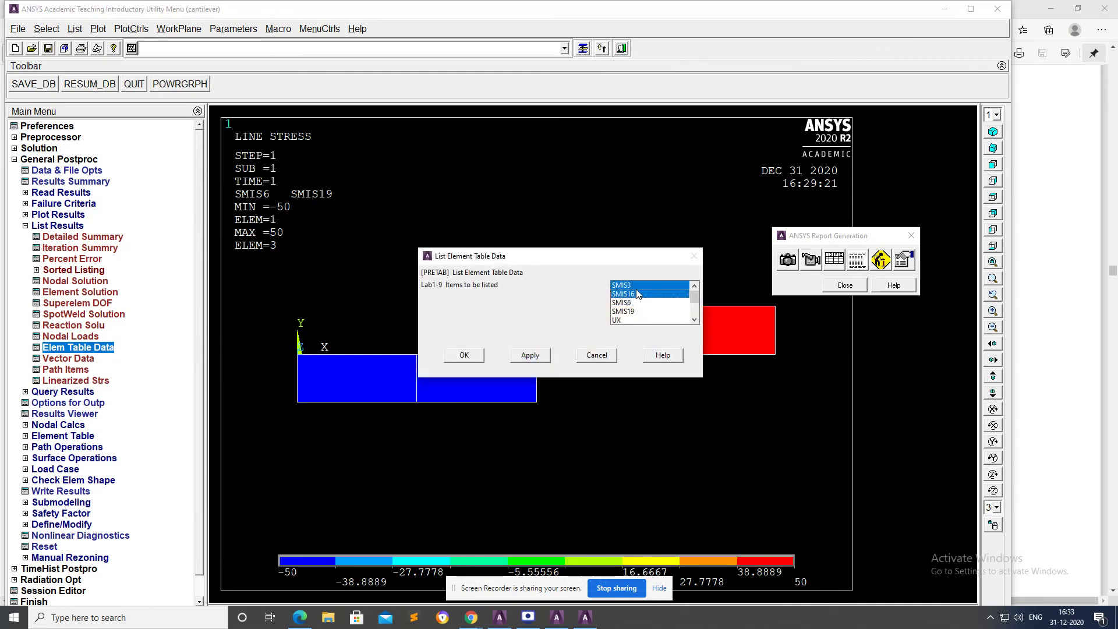
click(631, 303)
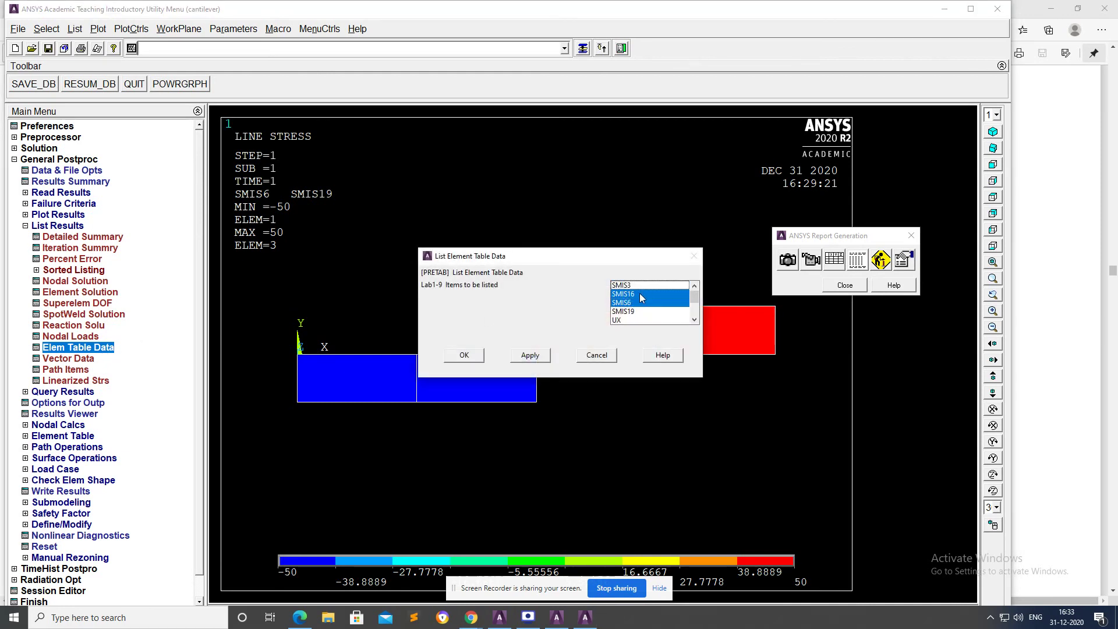
click(637, 303)
ctrl+click(634, 312)
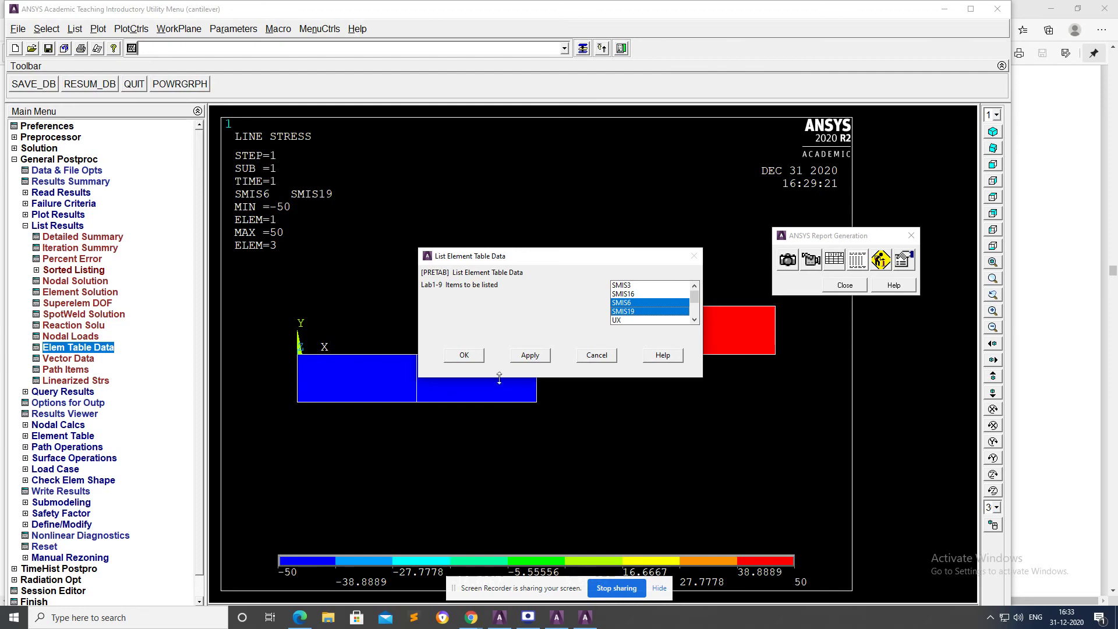
click(463, 356)
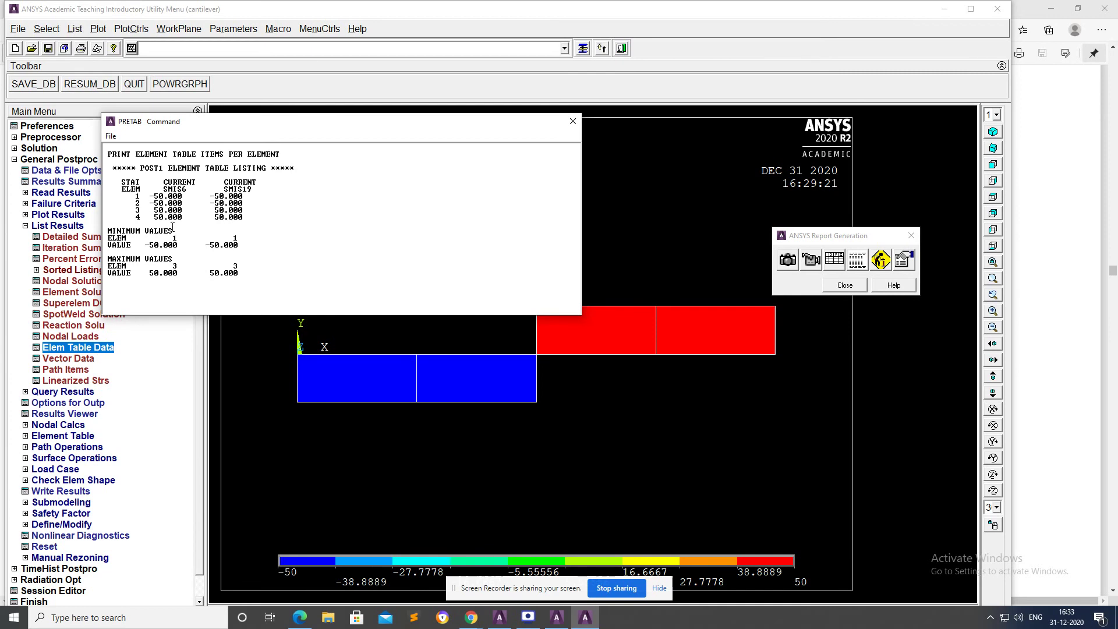
- Save the SMIS6 and SMIS19 listing as a TXT file with "FIXED BEAM" and "BM" in its name, and close the listing
click(111, 136)
click(130, 150)
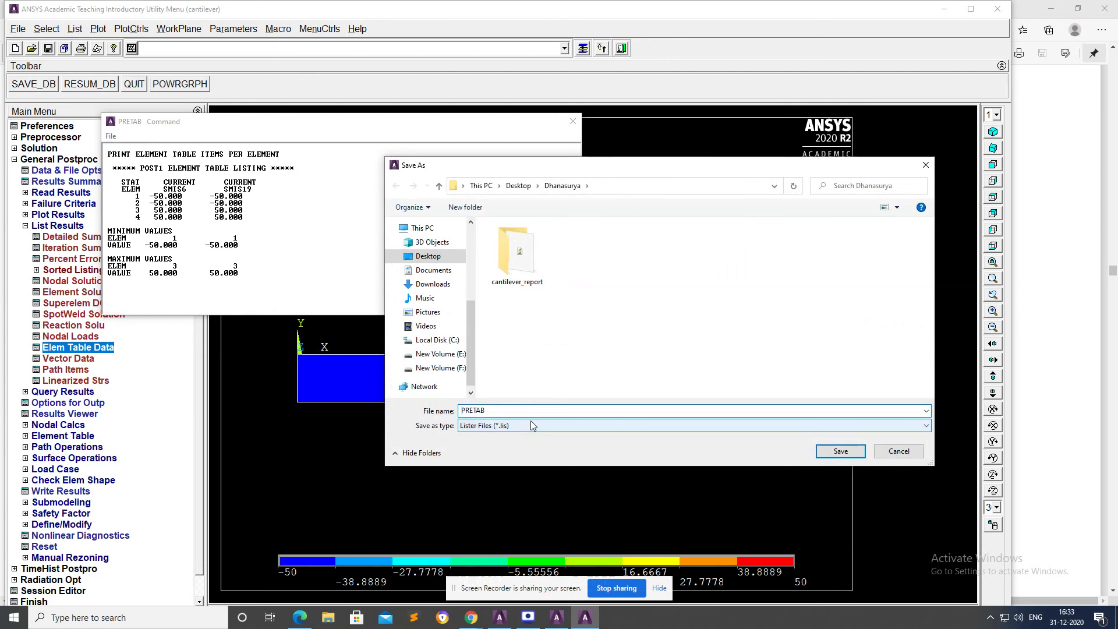
key(Home)
text(FIXED)
text( BEAm)
text(BM,)
text(TXT)
click(841, 452)
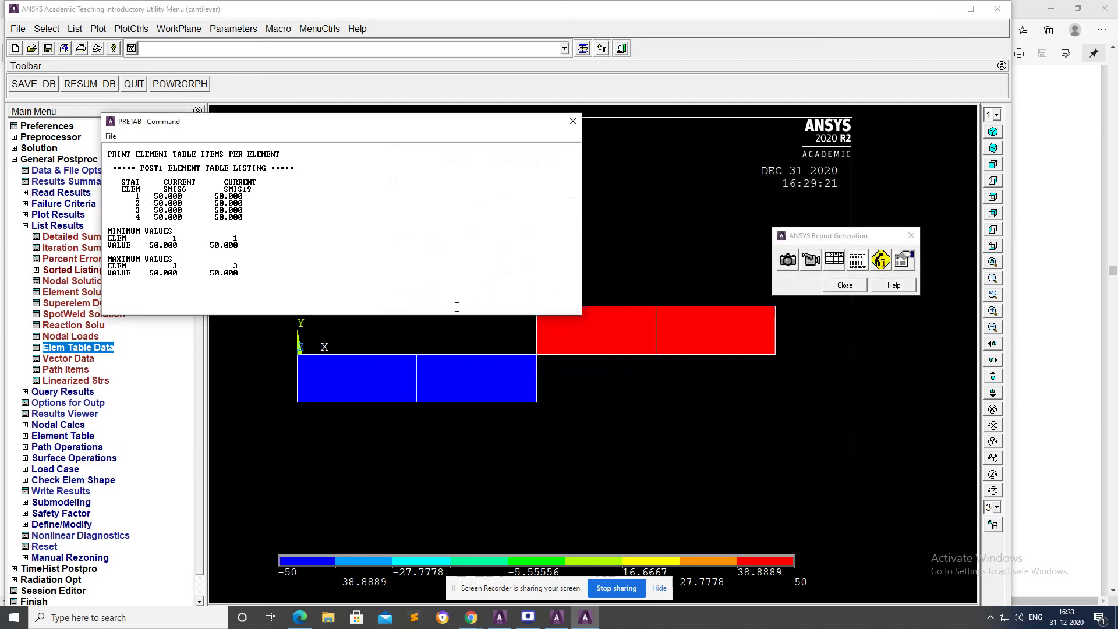
click(570, 123)
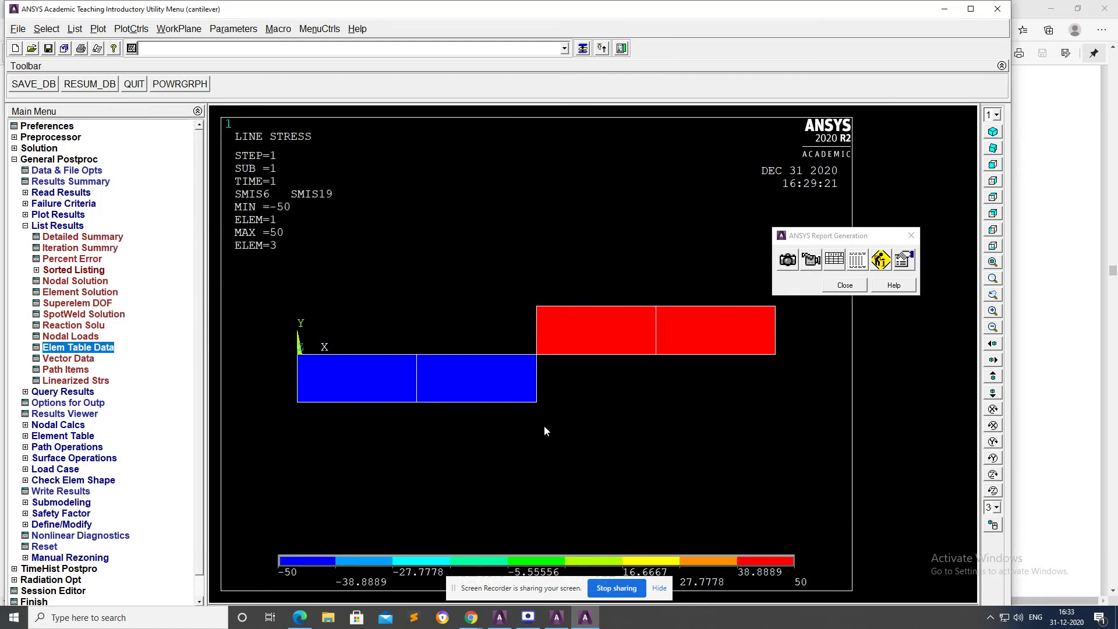